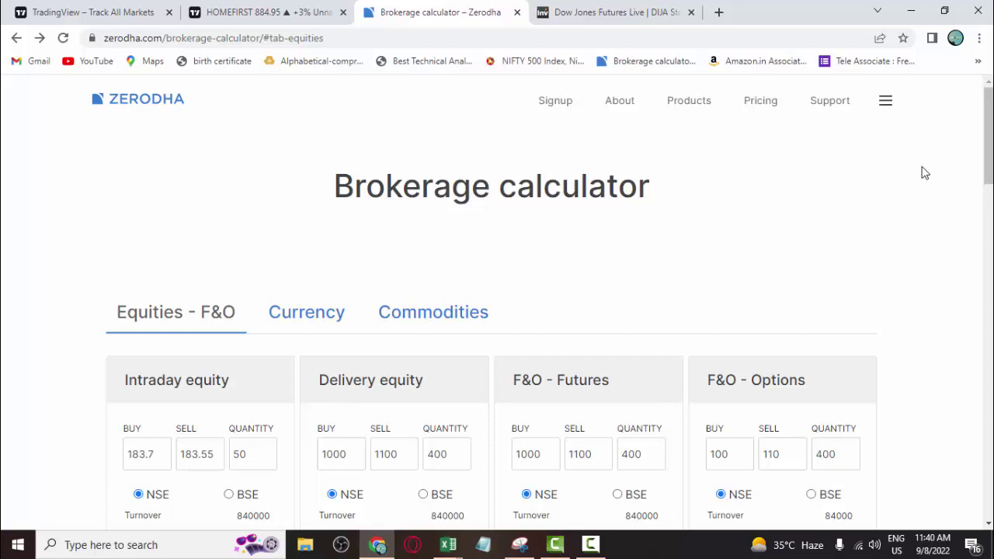
Review the Intraday equity card in the calculator and open its sample contract note
drag(989, 149, 989, 154)
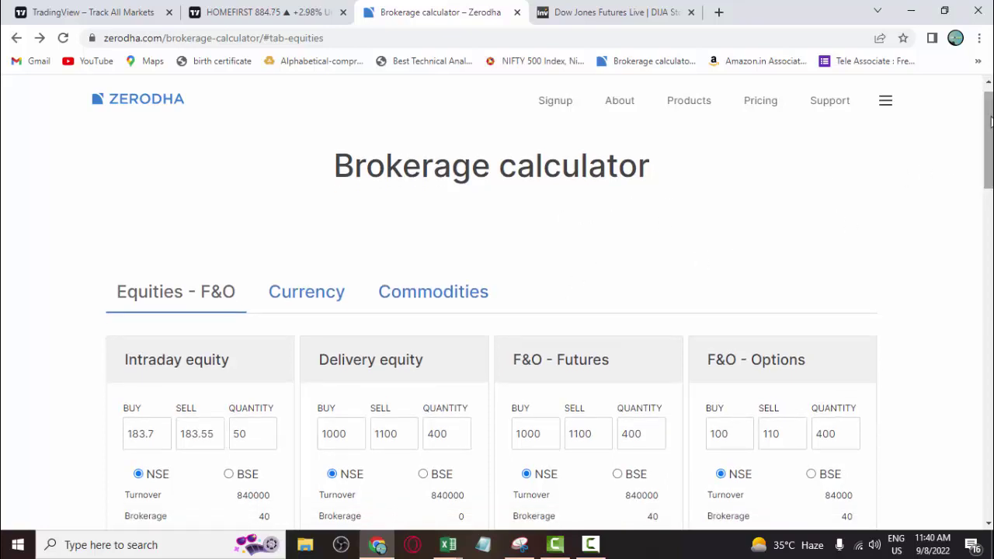
drag(988, 122, 988, 147)
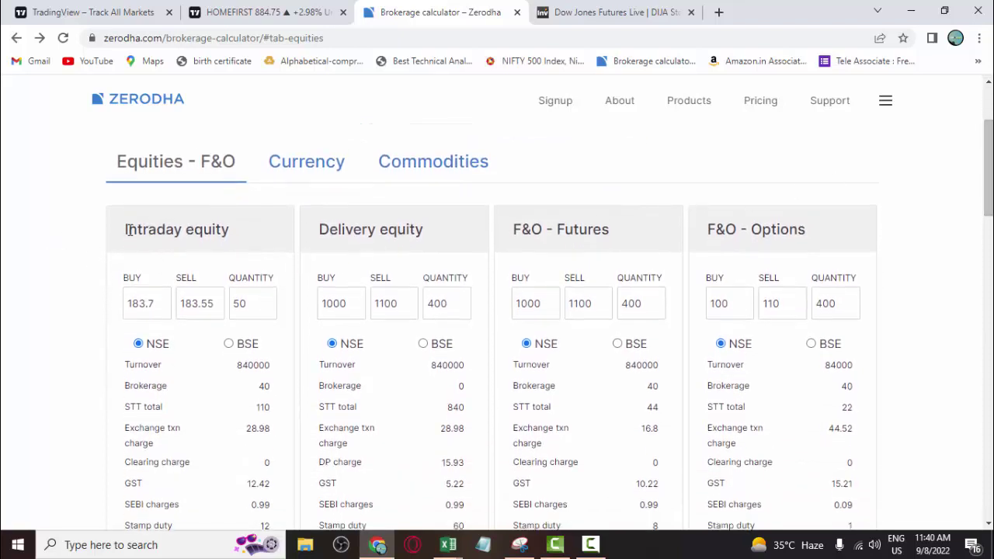
drag(128, 230, 220, 240)
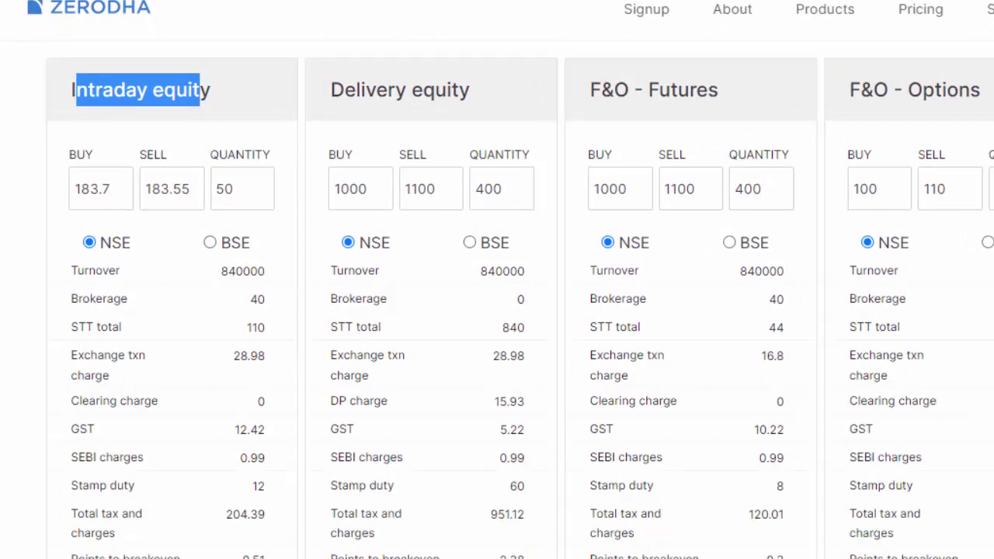
scroll(497, 311, down, 3)
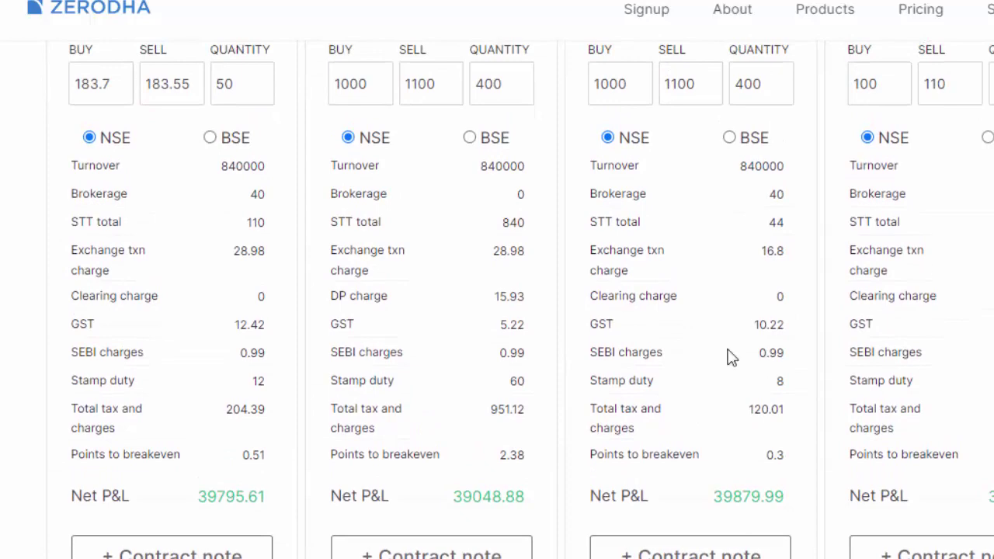
click(189, 551)
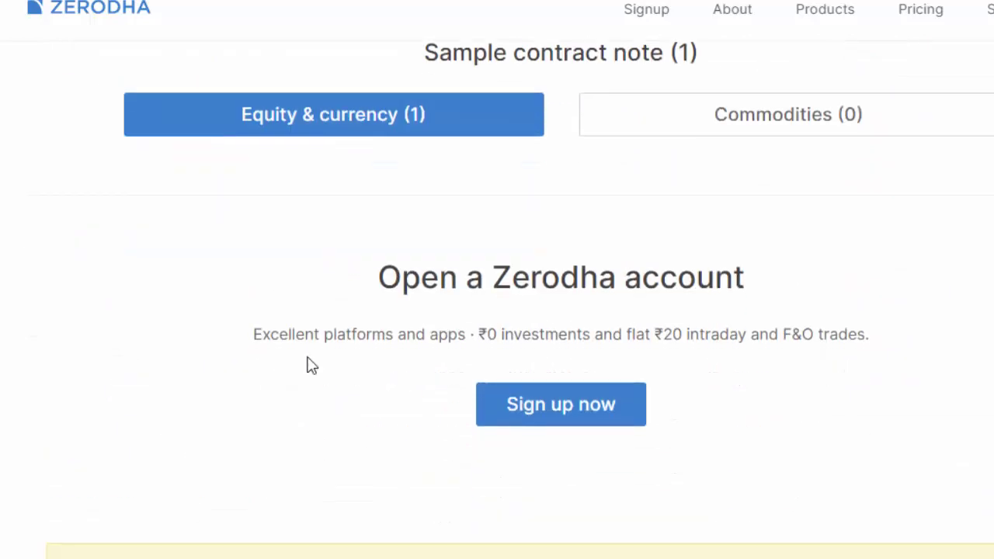
Highlight the intraday total tax and charges value, then switch to the Excel charges workbook
scroll(312, 365, up, 8)
scroll(312, 365, up, 2)
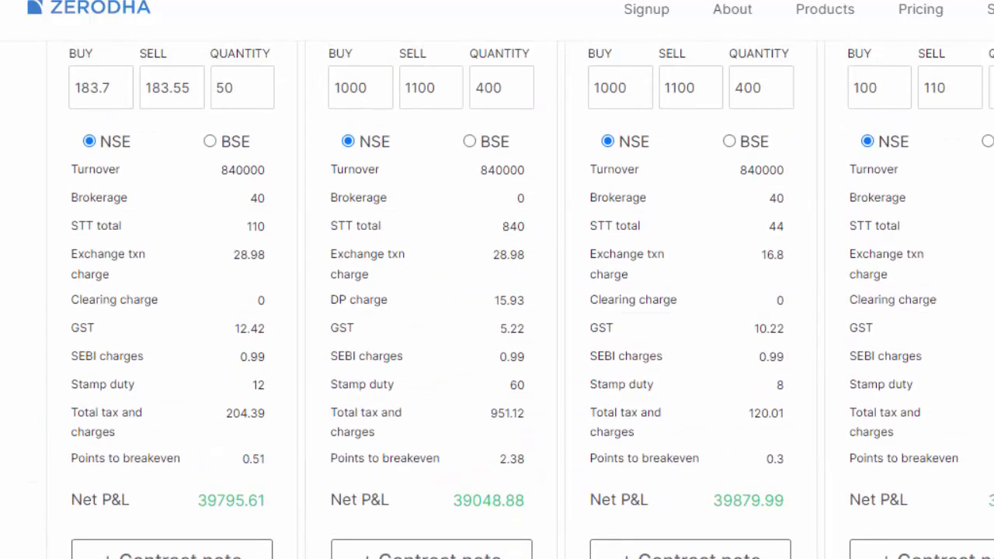
scroll(417, 404, down, 1)
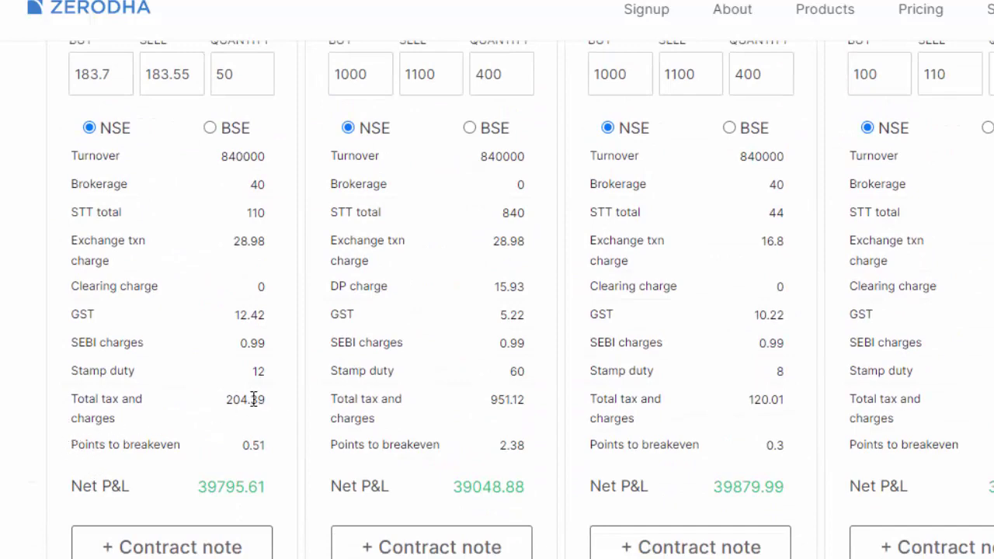
drag(226, 399, 273, 406)
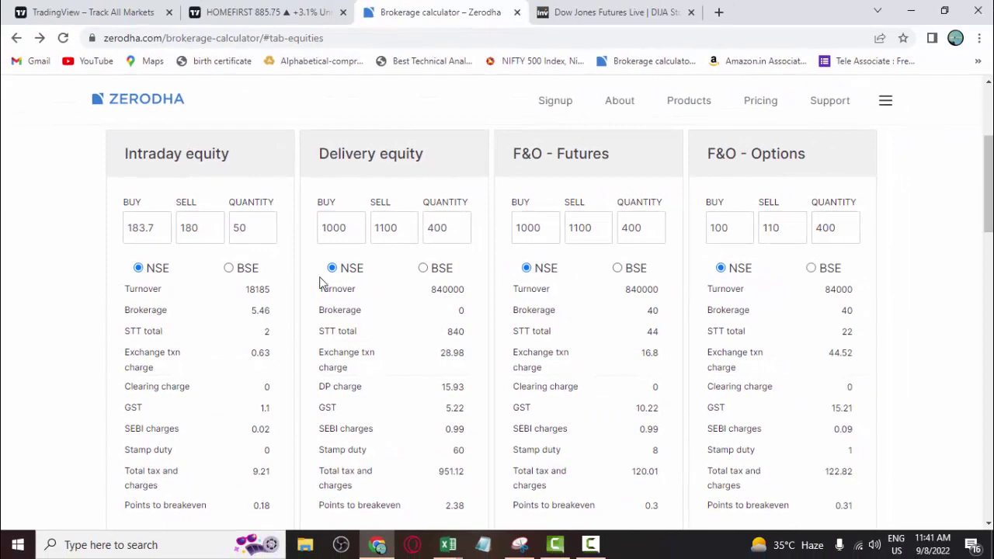
key(alt+Tab)
key(Tab)
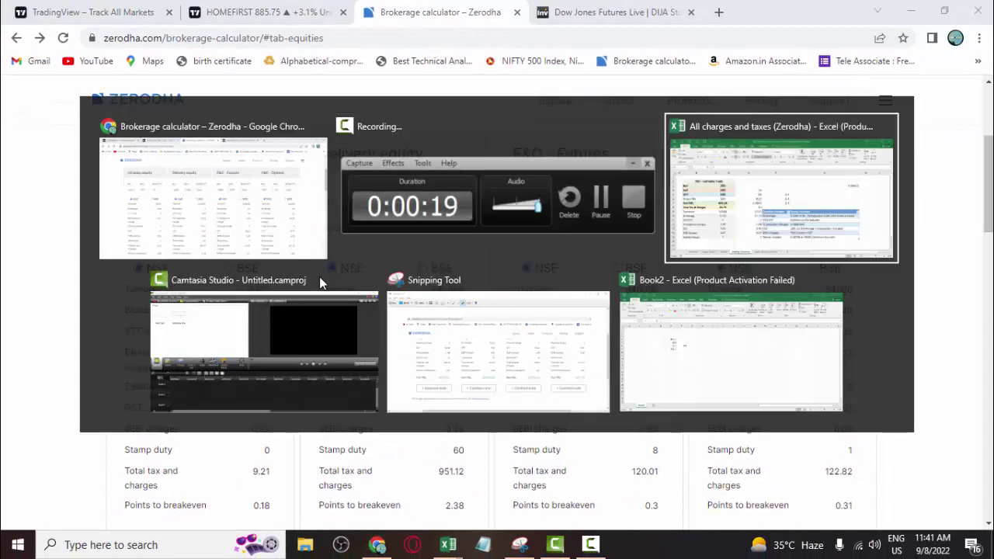
Switch to the Interaday sheet and move across the Instrument and BUY price headers
key(ctrl+Page_Up)
key(ctrl+Page_Up)
key(ctrl+Page_Up)
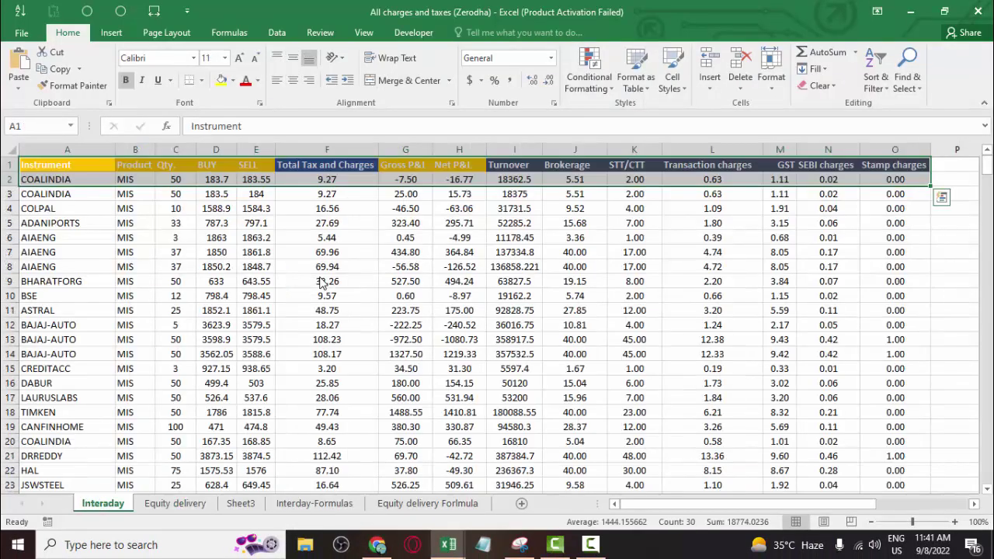
key(Up)
key(Down)
key(Right)
key(Up)
key(Right)
key(Right)
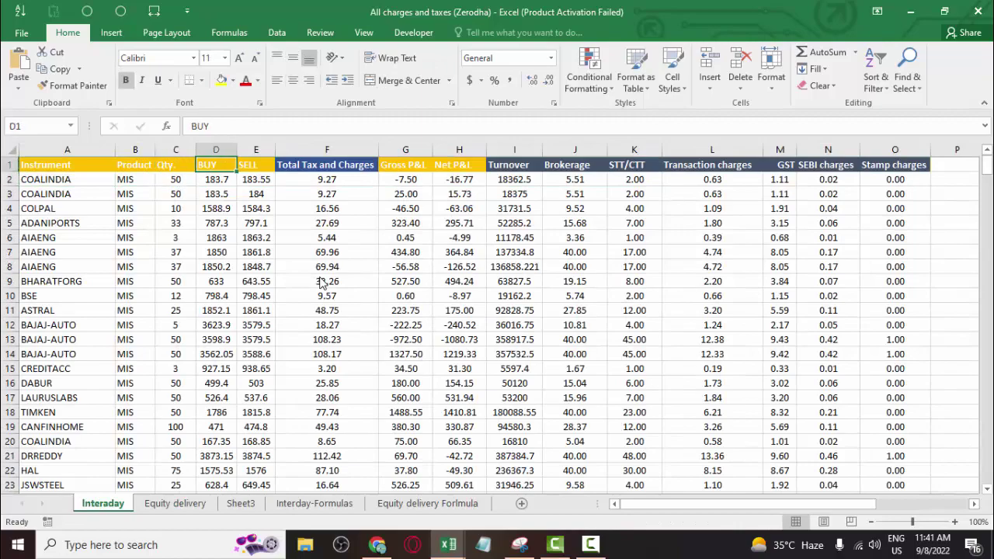
key(Home)
key(ctrl+shift+Right)
key(ctrl+shift+Down)
key(Down)
key(Up)
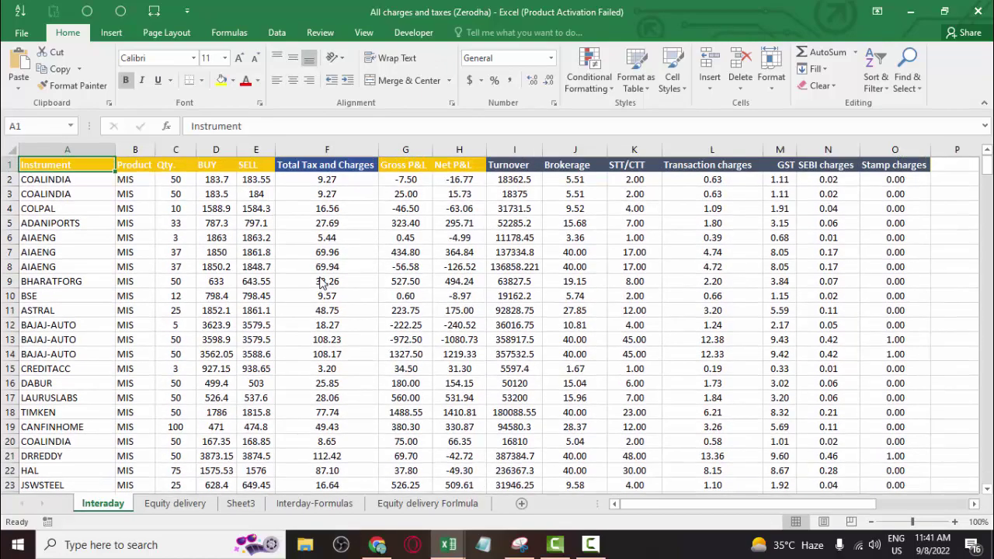
Select the Qty. and BUY headers together with the first MIS trade row
key(Down)
key(shift+Up)
key(Right)
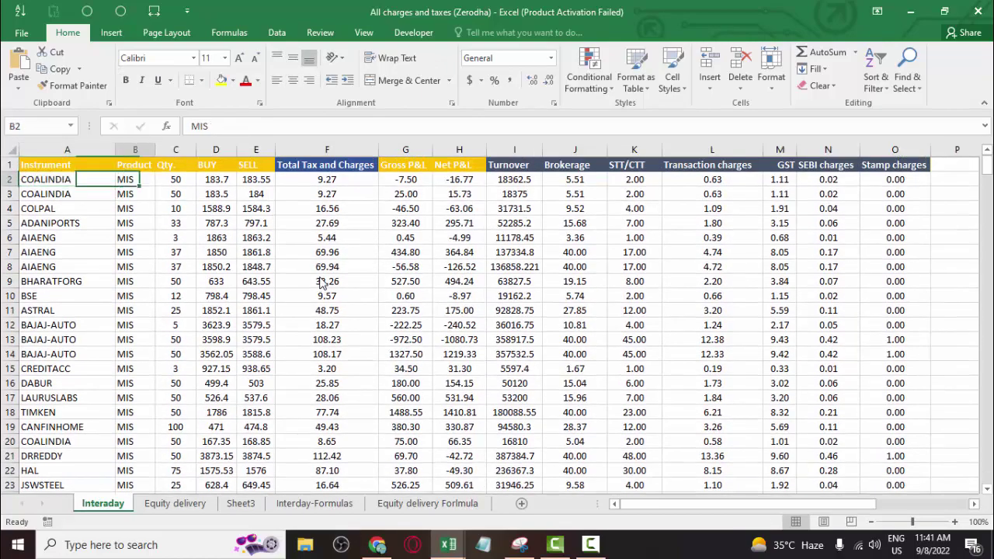
key(Right)
key(Up)
key(shift+Down)
key(shift+Down)
key(Right)
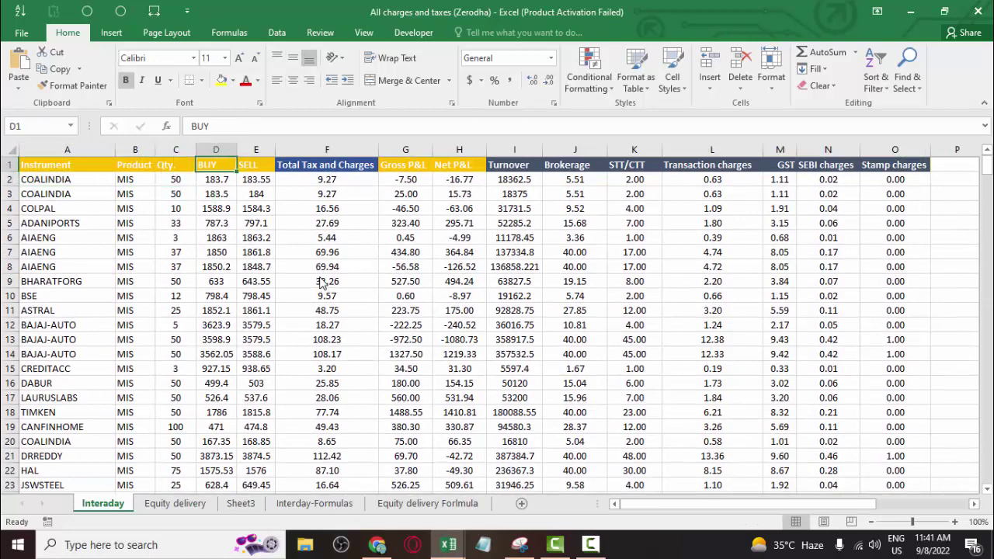
key(shift+Down)
key(shift+Right)
key(Left)
key(shift+Right)
Extend the selection across Total Tax and Charges, Gross P&L and the charge columns, previewing Quick Analysis
key(shift+Down)
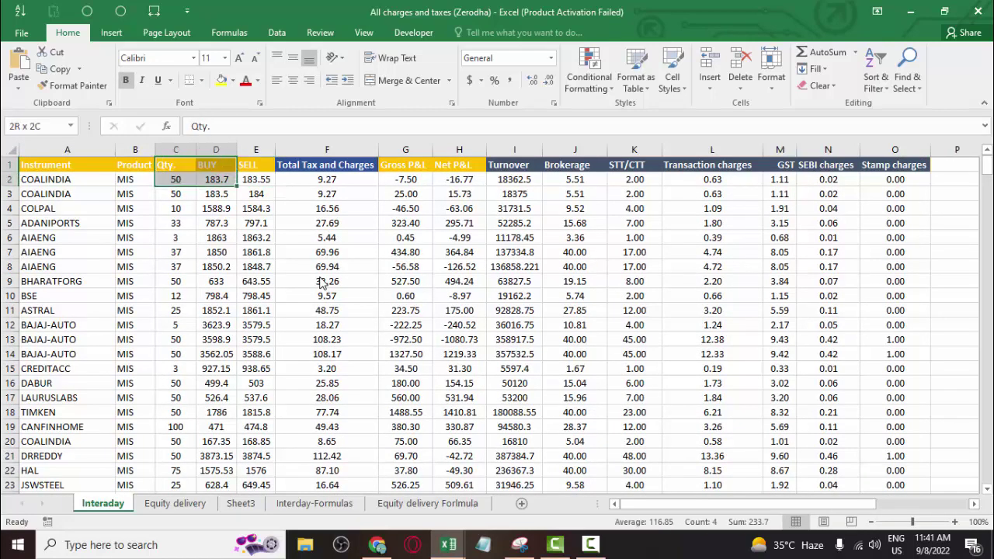
key(Right)
key(Right)
key(Right)
key(shift+Down)
key(shift+Right)
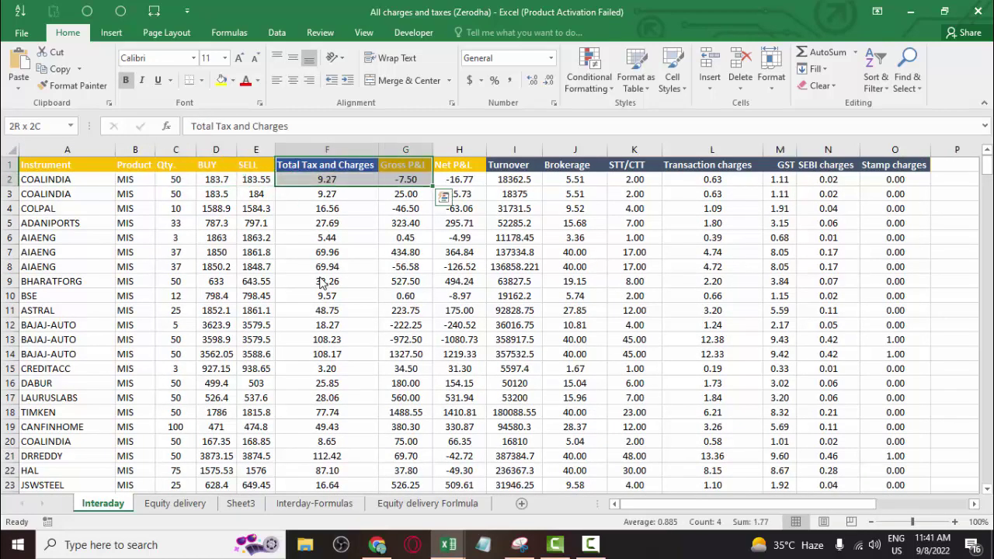
key(ctrl+shift+Right)
key(ctrl+q)
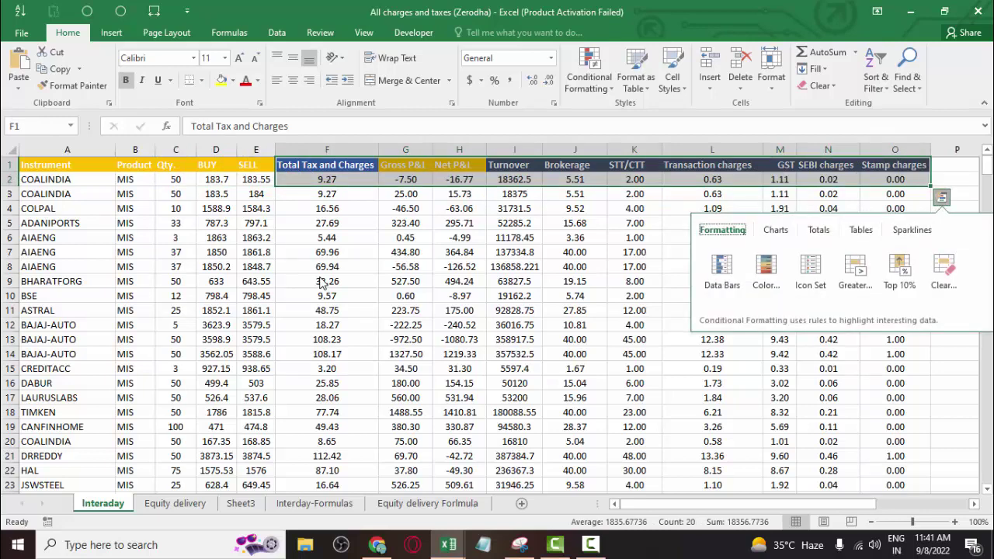
key(Escape)
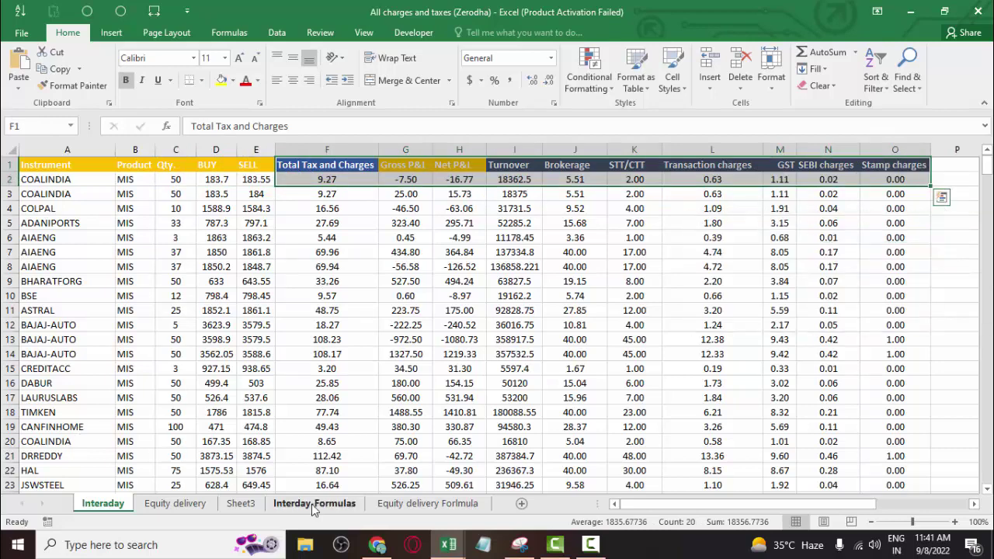
Go to the Interday-Formulas sheet and select the intraday trade calculation block
click(313, 505)
key(Up)
key(Up)
key(Up)
key(Left)
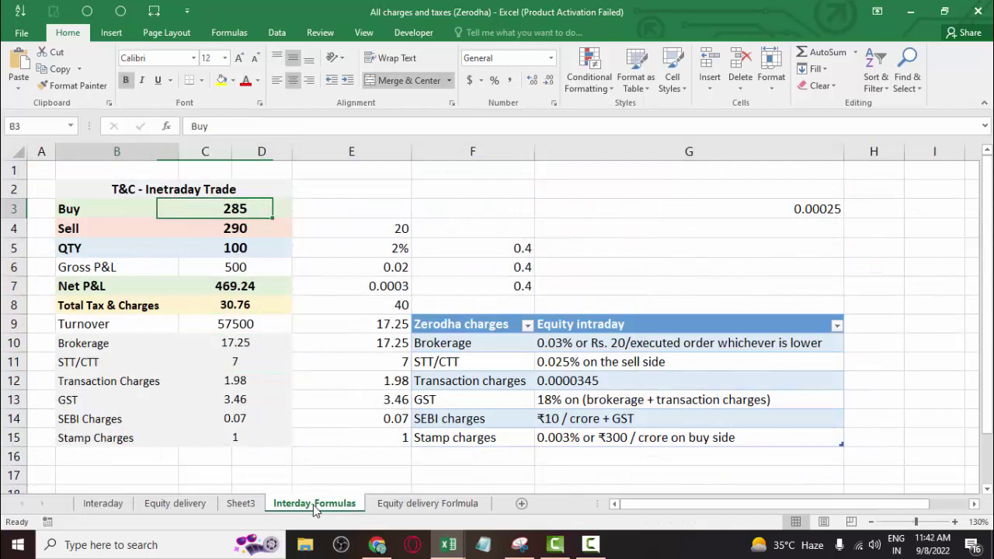
key(Up)
key(ctrl+shift+Down)
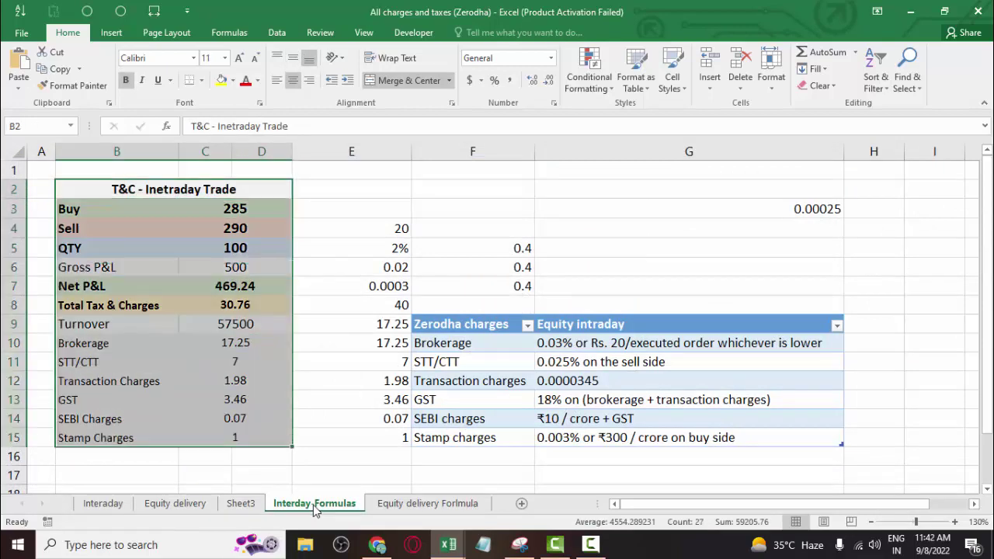
Replace the Gross P&L value with a Sell minus Buy formula (290 − 285)
click(261, 266)
key(Delete)
key(Left)
key(Right)
key(Right)
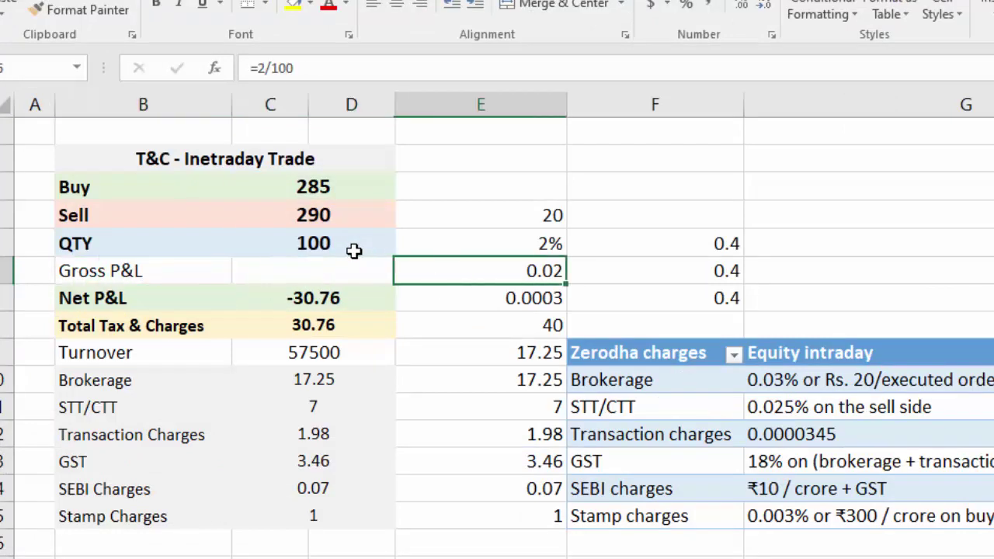
key(Left)
text(=)
key(Up)
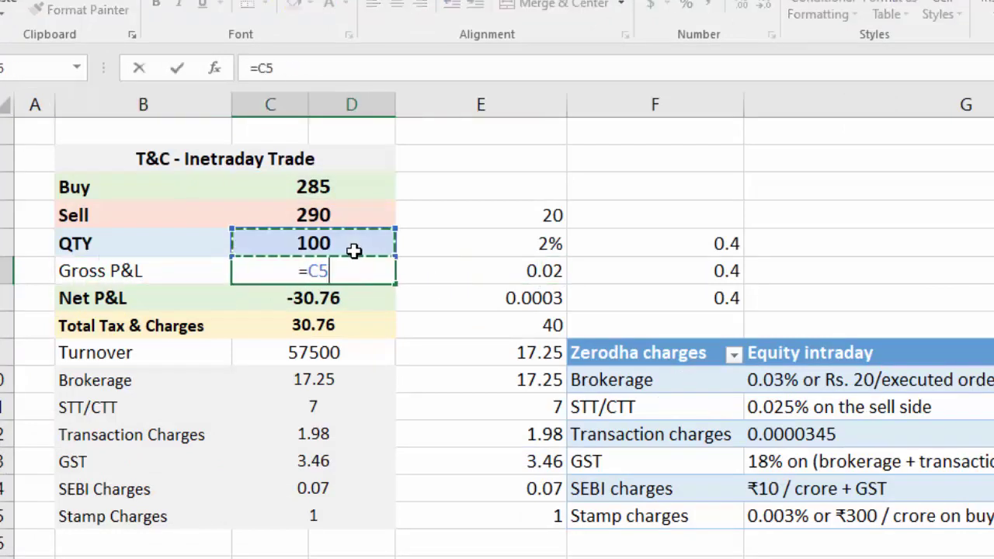
key(Up)
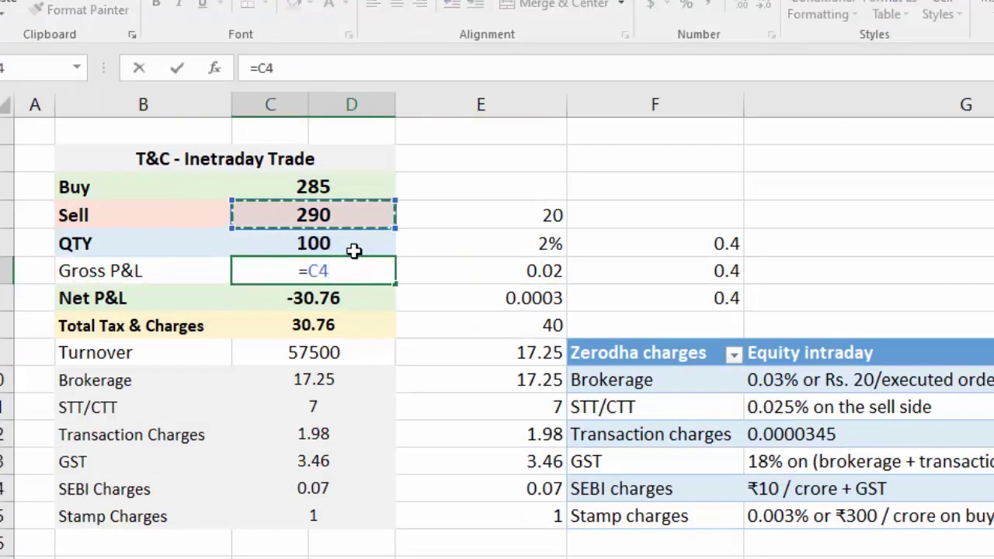
text(-)
key(Up)
key(Up)
key(Up)
key(Return)
key(Up)
Wrap the price difference in parentheses and multiply by QTY 100, giving Gross P&L 500
key(F2)
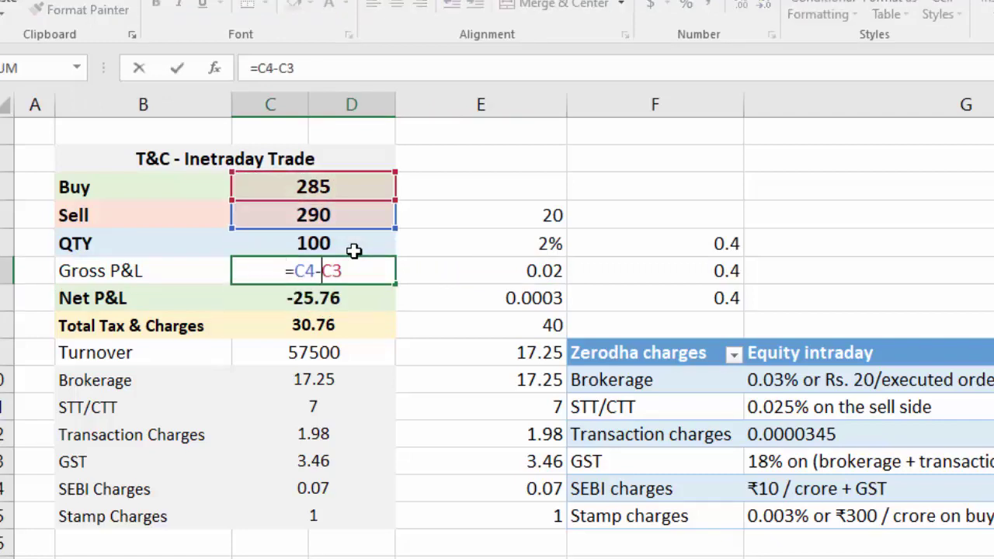
key(Left)
key(Left)
key(Left)
text(()
key(End)
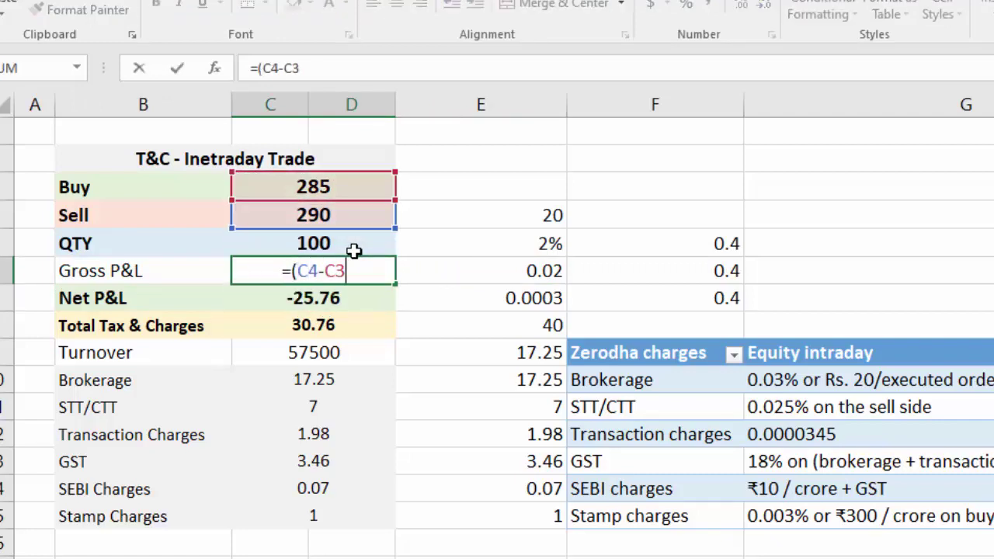
text()*)
click(357, 244)
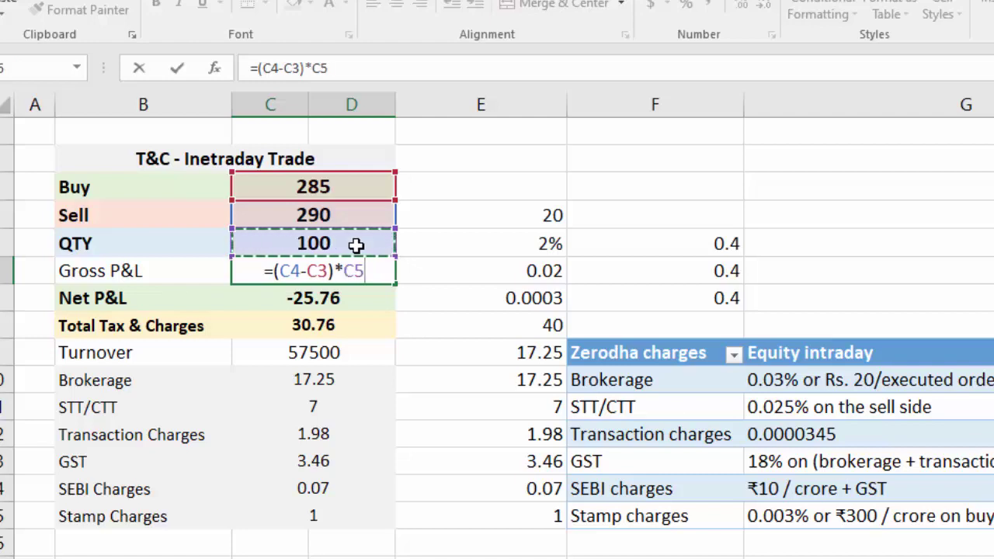
key(Return)
key(Up)
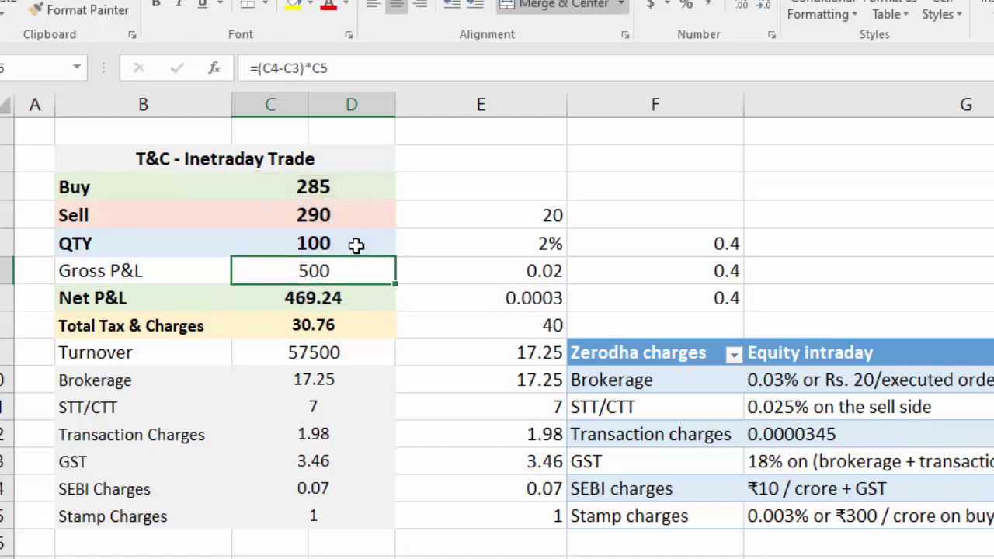
Check that Net P&L is Gross P&L minus Total Tax & Charges, showing 469.24
key(Down)
key(F2)
key(Escape)
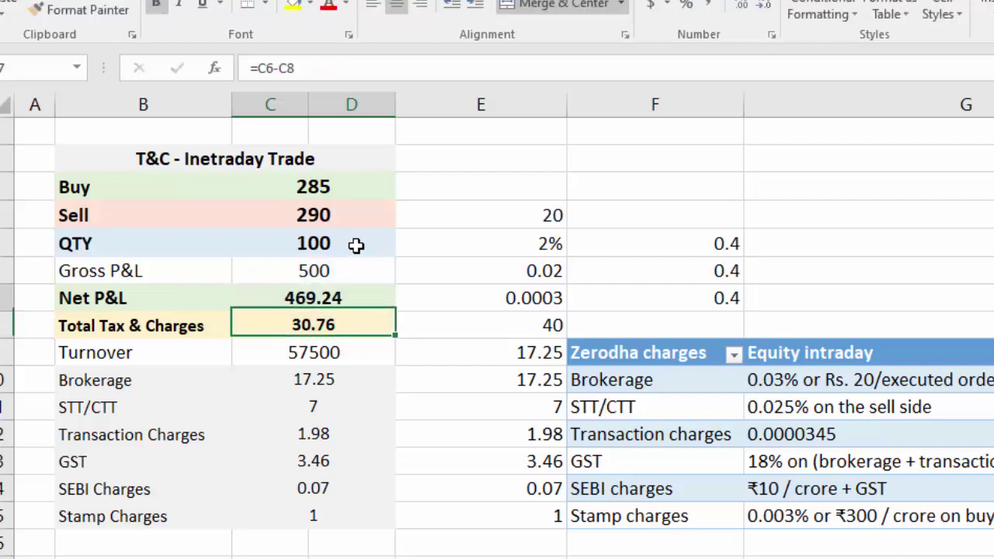
key(F2)
key(Left)
key(Left)
key(Left)
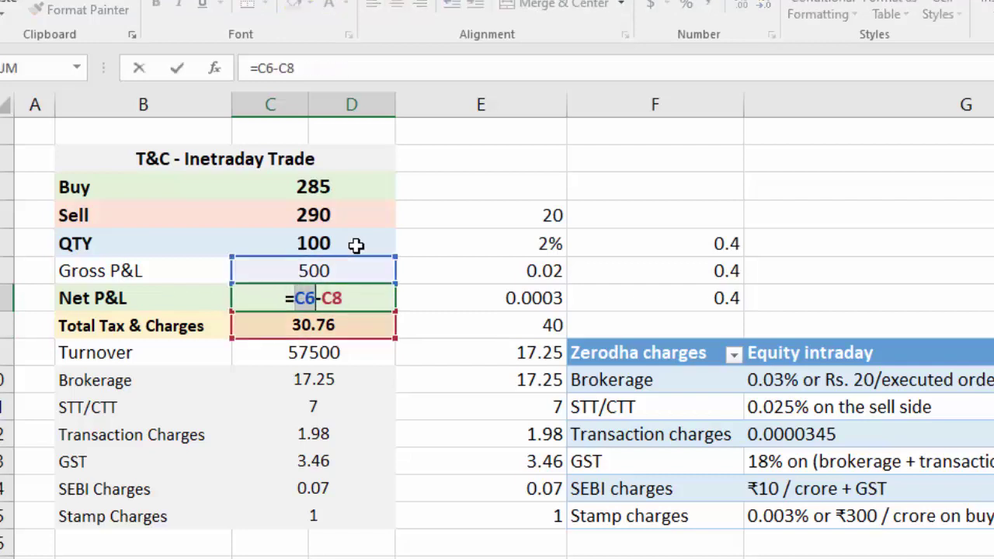
key(Right)
key(Right)
key(Right)
key(shift+Right)
key(shift+Right)
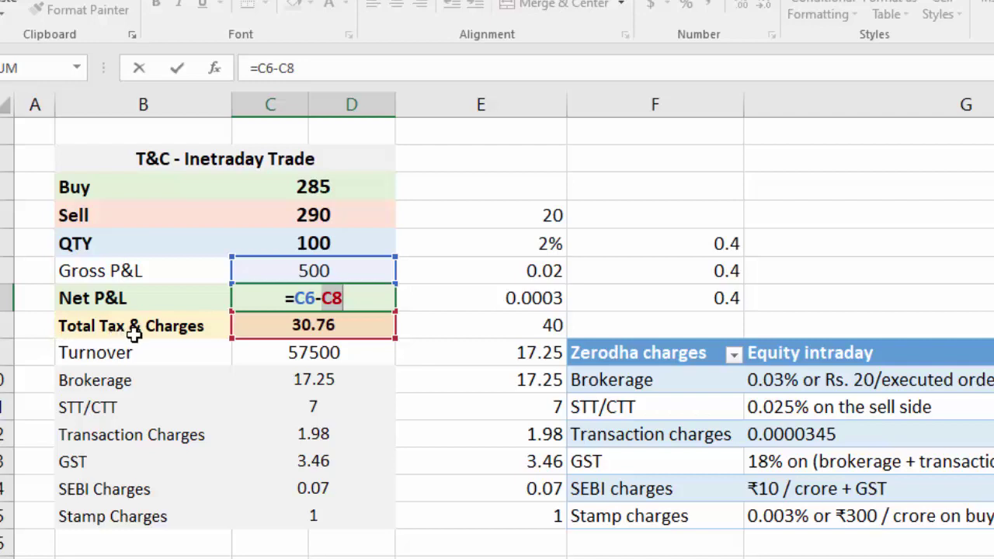
key(ctrl+Return)
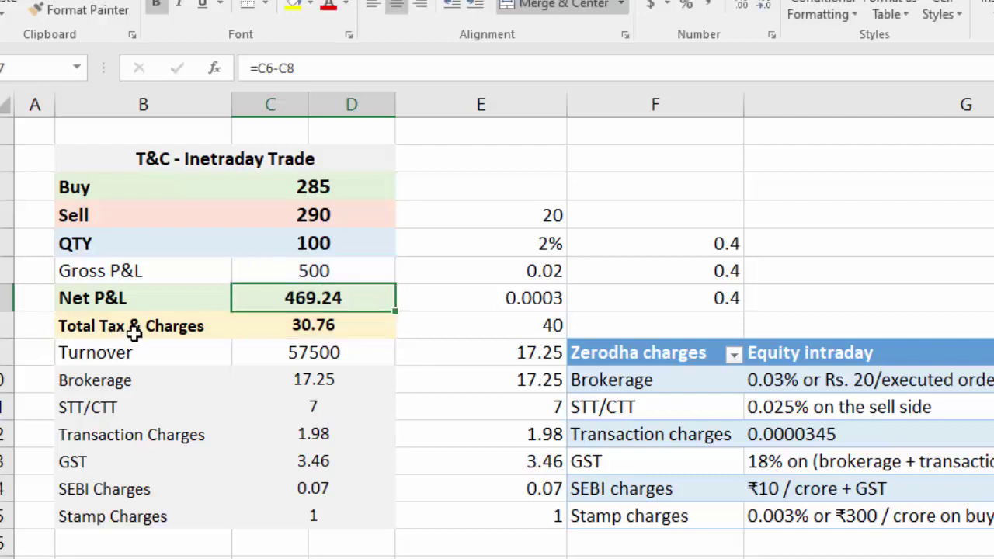
Review the Turnover formula =(C3+C4)*C5, leaving it unchanged at 57500
key(Down)
key(Down)
key(F2)
key(Left)
key(Left)
key(Left)
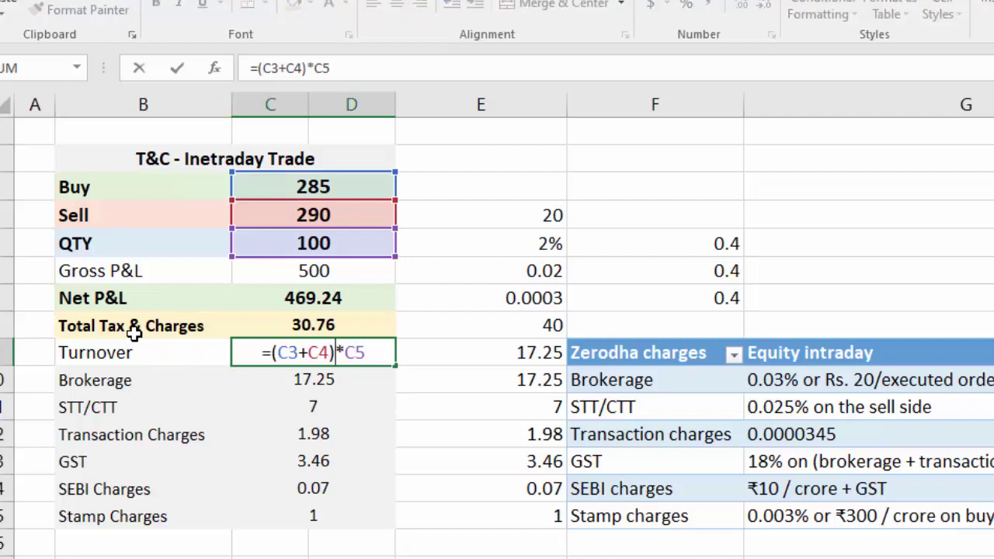
key(Left)
key(Left)
key(Left)
key(Left)
key(Left)
key(Left)
key(Return)
key(Up)
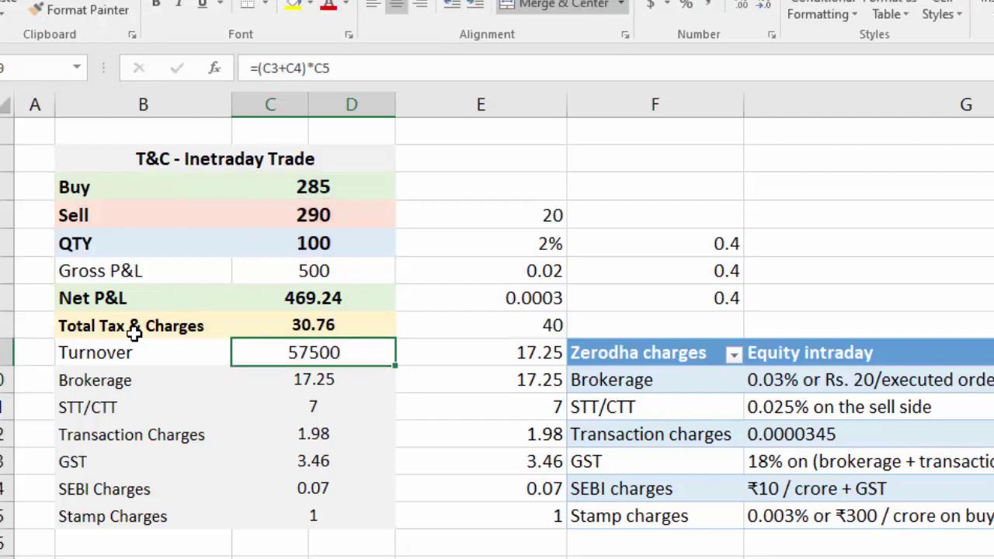
Look over the brokerage check values and select the whole Zerodha charges table
key(Down)
key(Right)
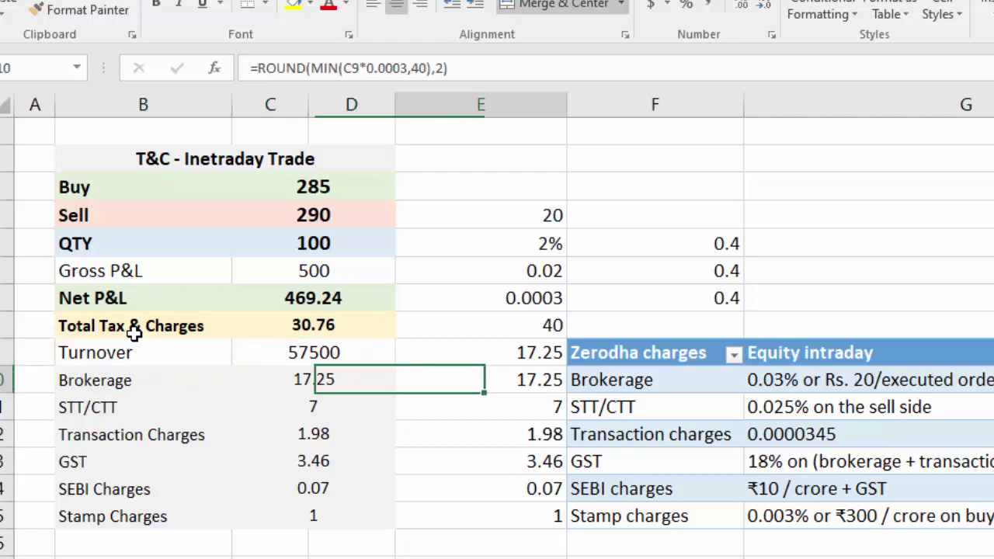
key(Up)
key(Up)
key(Up)
key(Down)
key(Down)
key(Down)
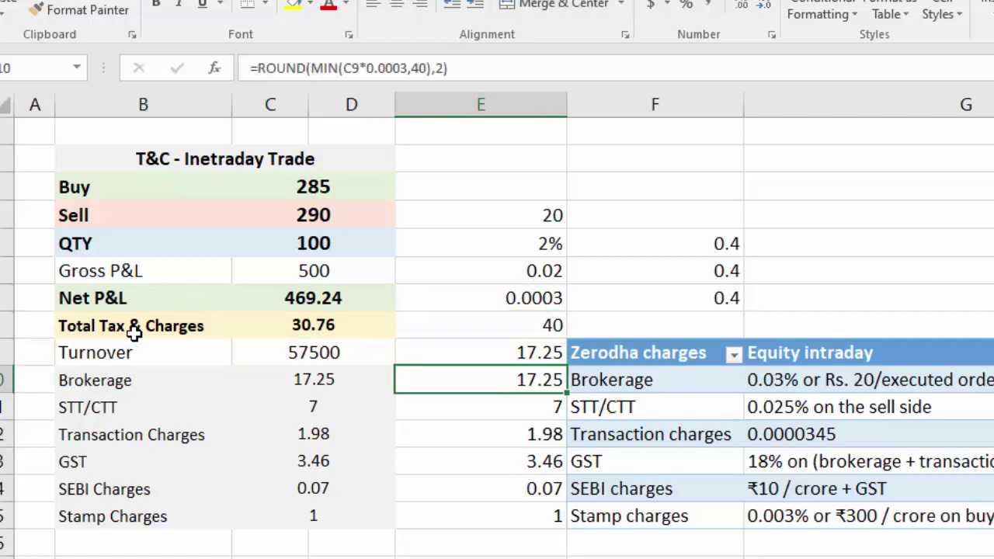
key(Right)
key(Up)
key(shift+Right)
key(shift+Down)
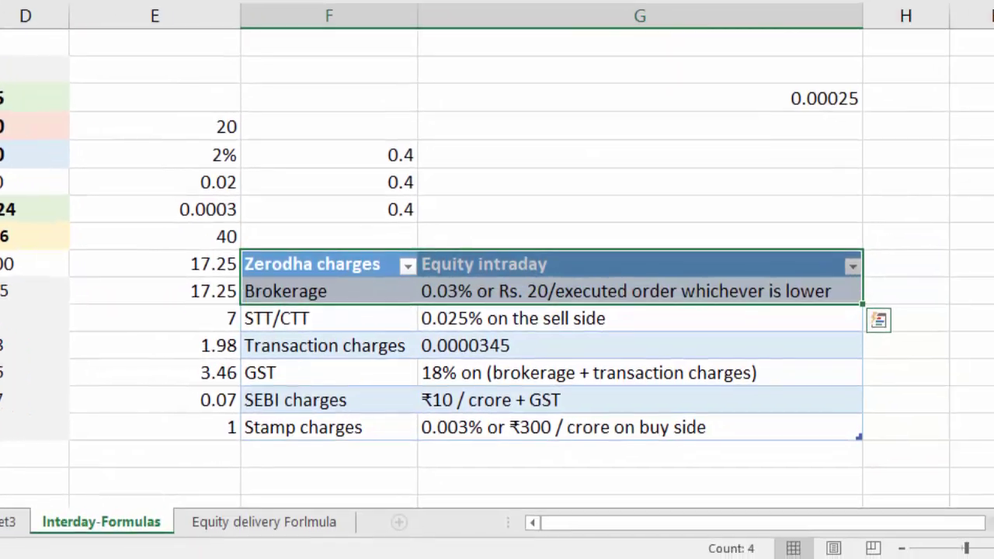
key(shift+Down)
key(shift+Down)
key(shift+Down)
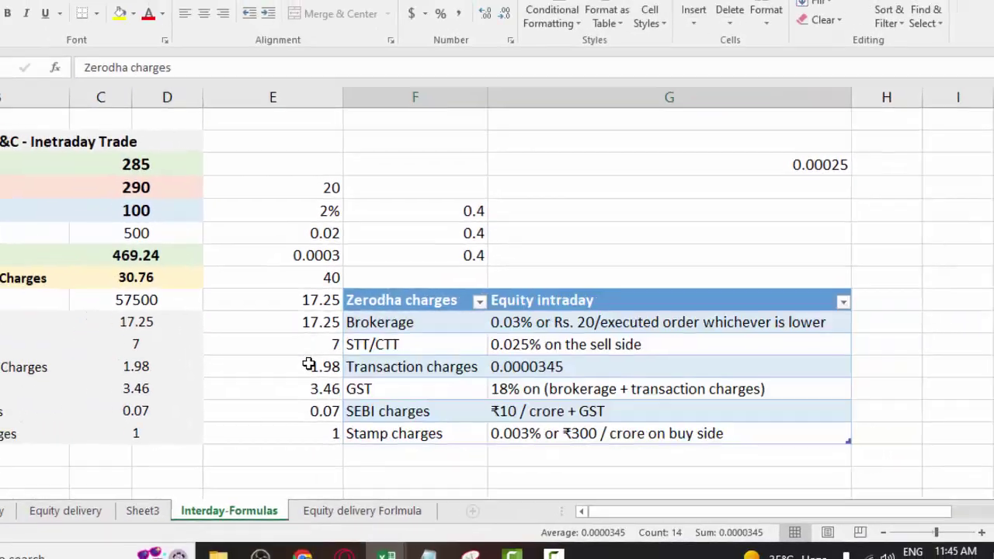
Return to the Zerodha calculator and open 'All charges explained'
key(alt+Tab)
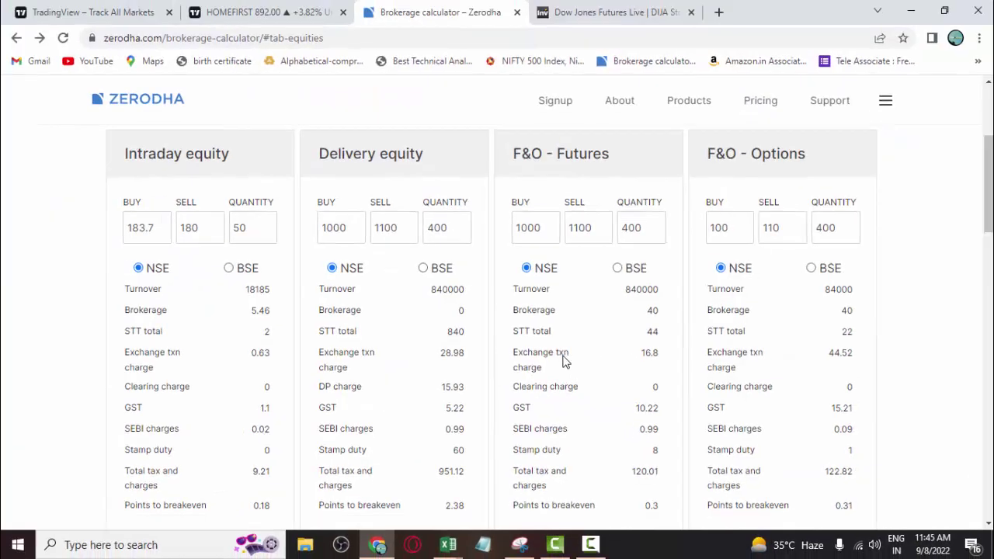
drag(989, 173, 991, 129)
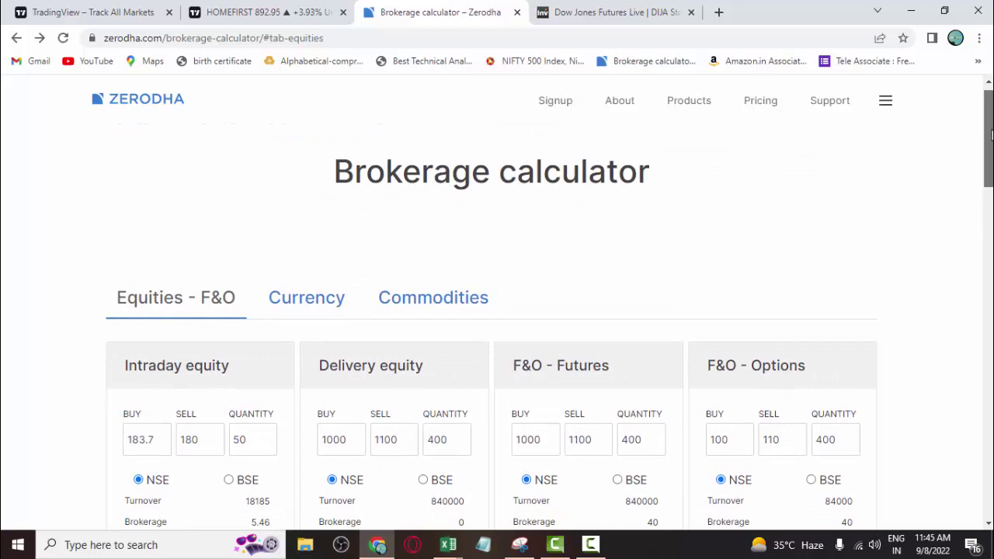
drag(991, 134, 991, 244)
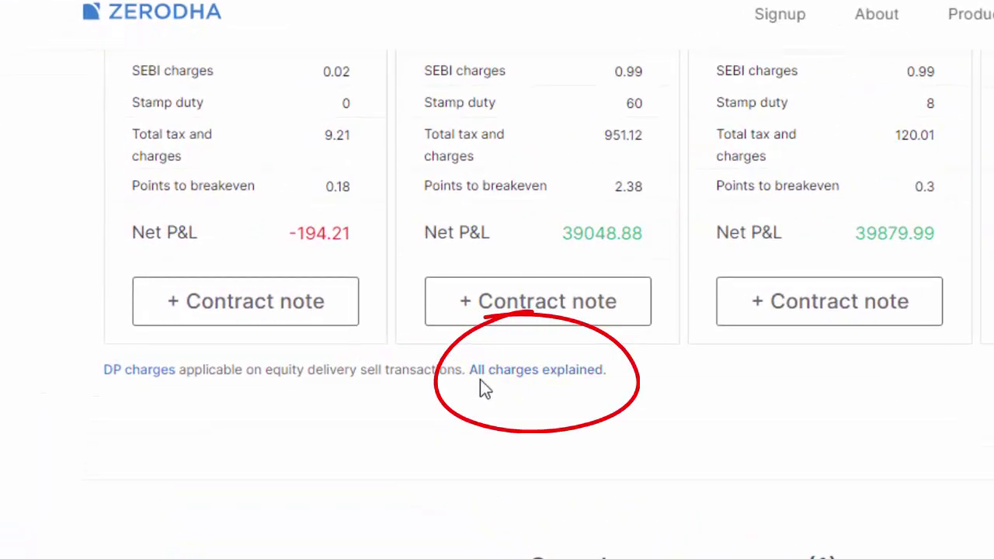
click(511, 374)
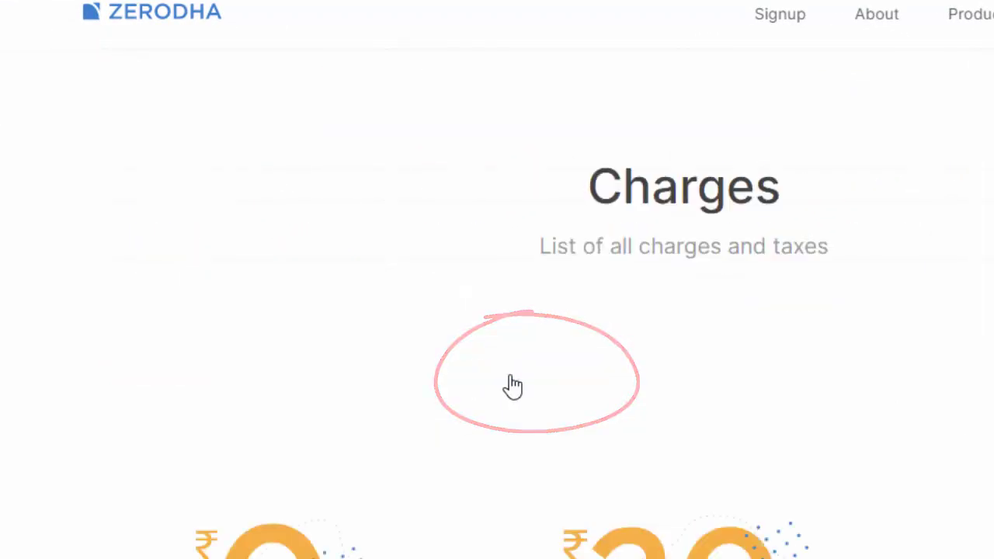
Highlight the Equity intraday heading and its brokerage and STT rates
scroll(497, 311, down, 5)
scroll(497, 310, down, 3)
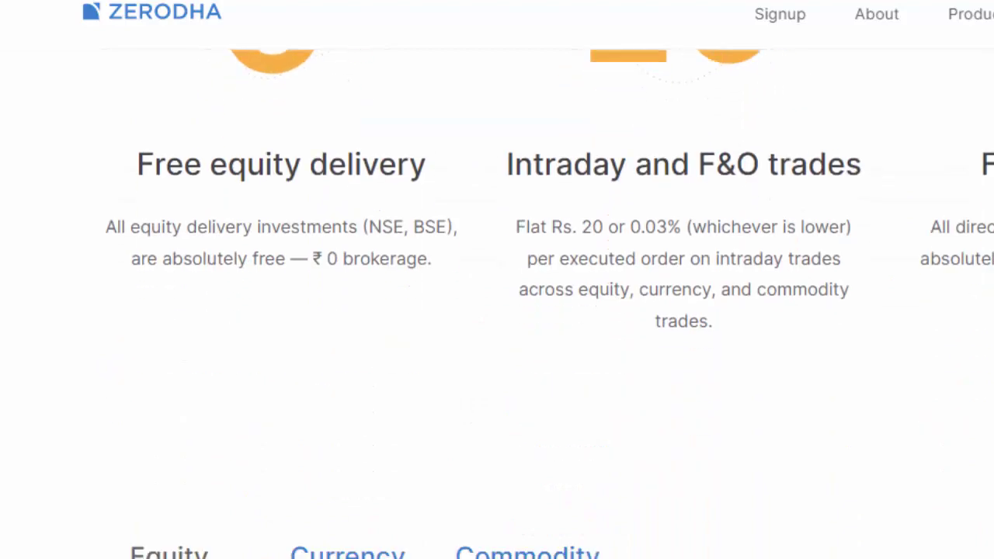
scroll(497, 311, down, 7)
scroll(497, 311, up, 2)
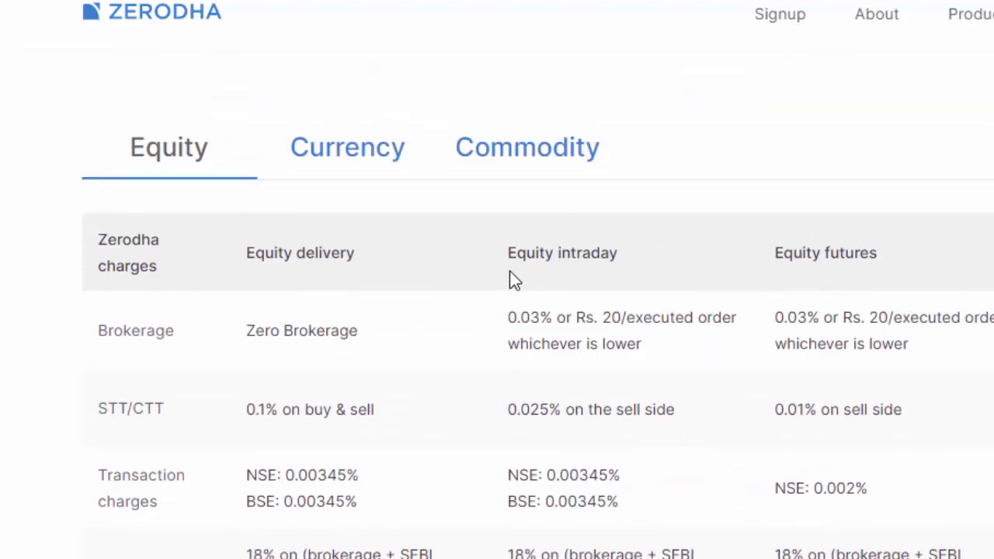
drag(508, 254, 625, 256)
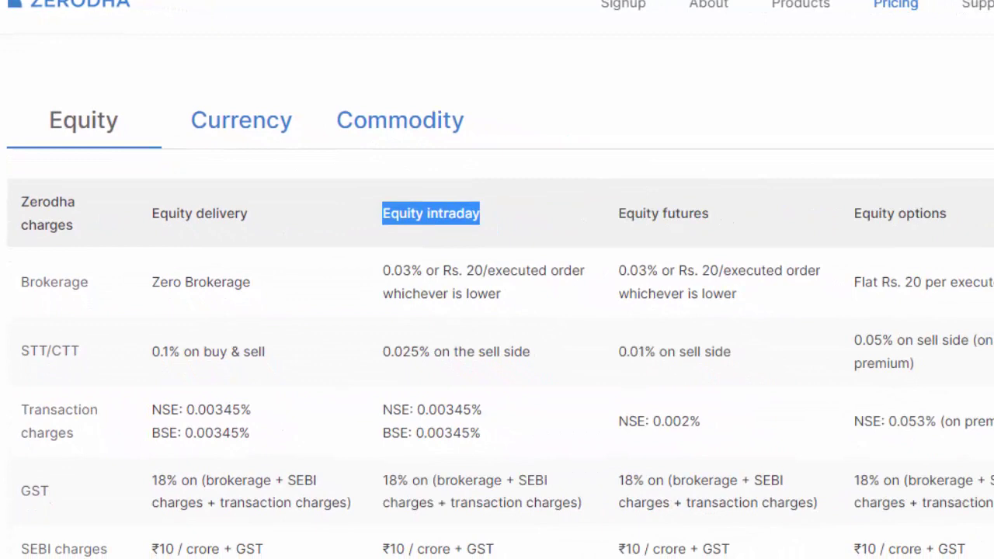
scroll(498, 311, down, 2)
scroll(498, 311, up, 1)
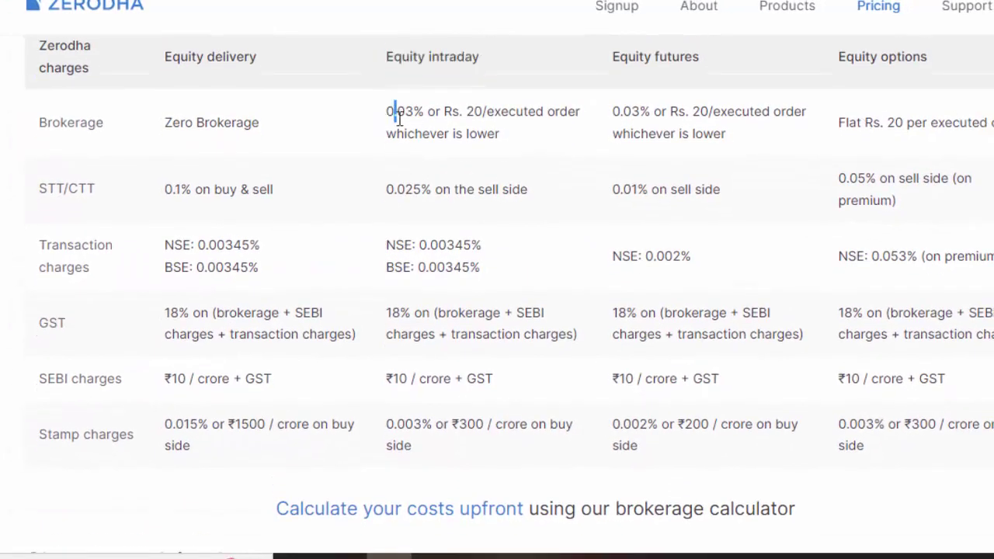
drag(393, 112, 430, 187)
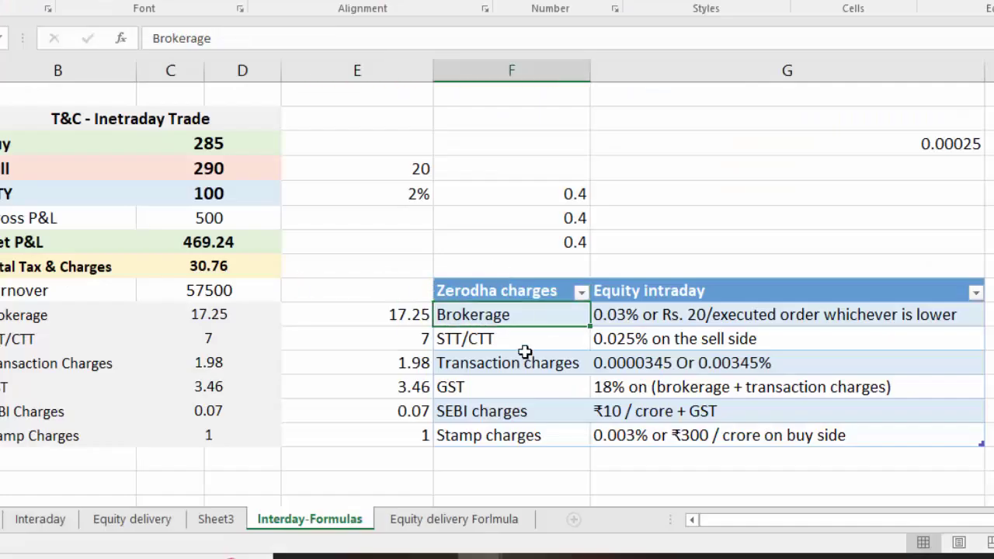
key(Right)
key(Left)
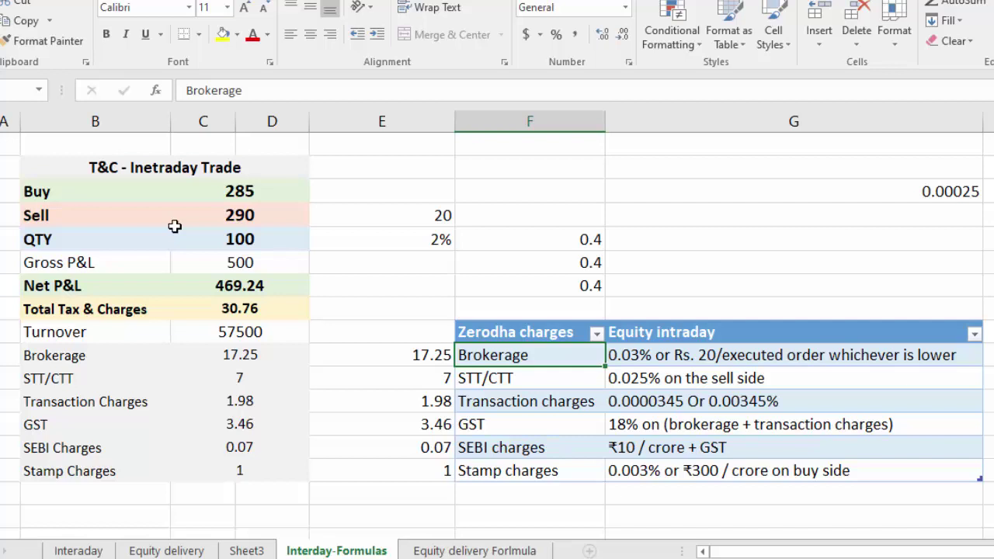
key(Right)
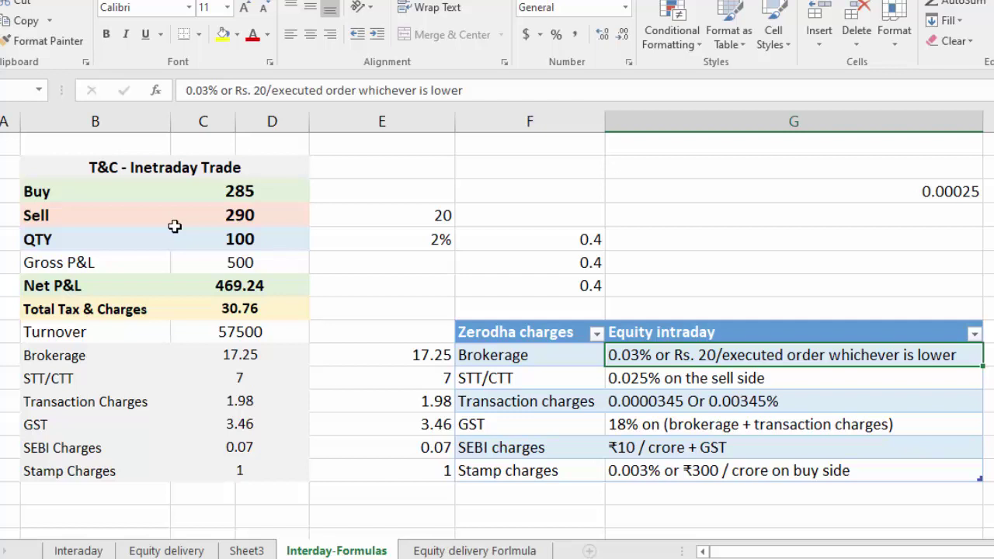
key(Left)
key(Up)
key(Left)
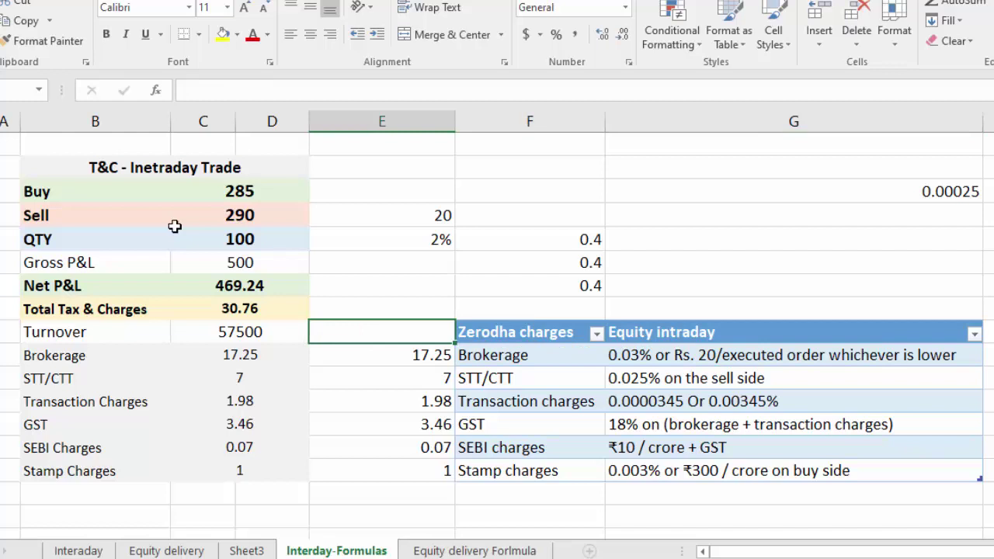
key(Up)
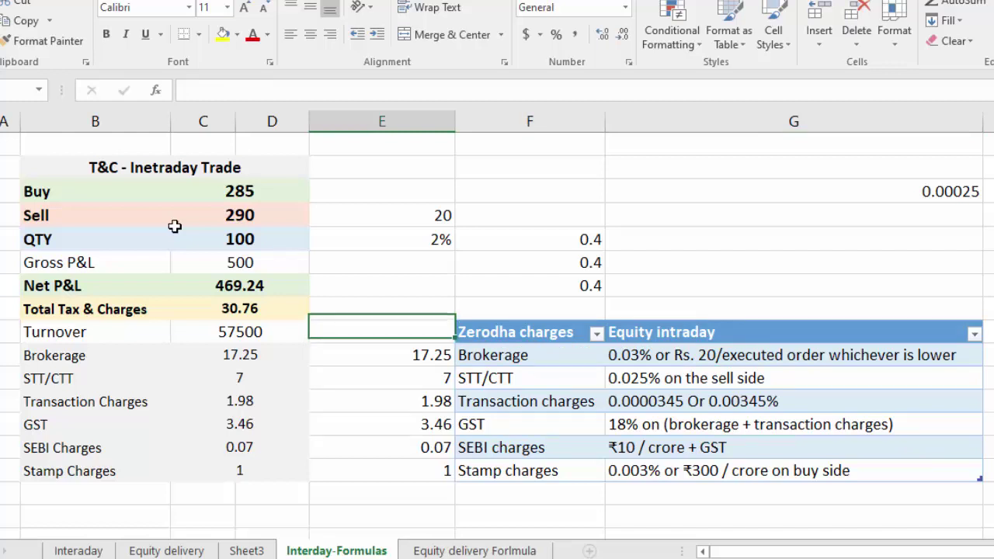
key(Up)
key(Up)
key(Up)
key(Up)
key(Up)
key(Down)
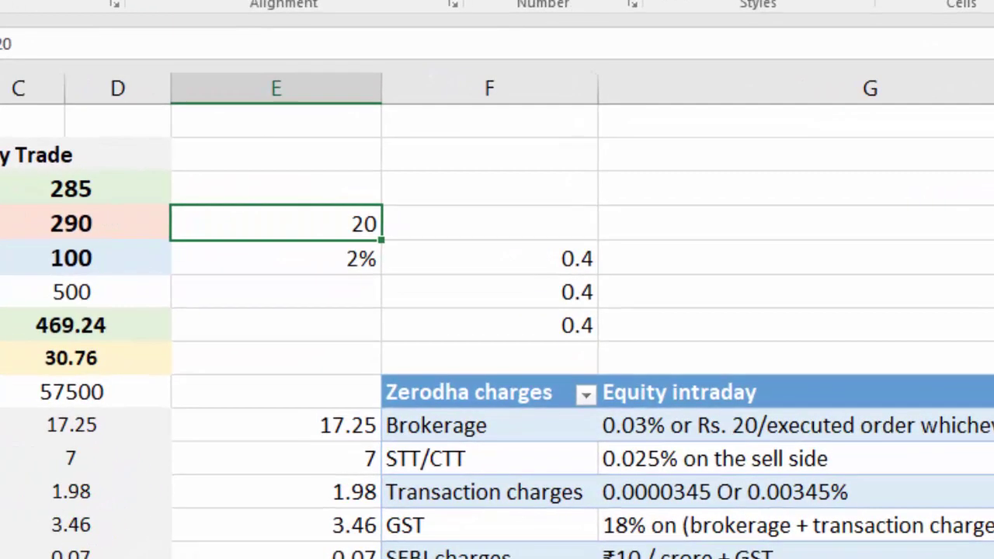
Inspect the first 0.4 result's 20*2/100 formula without changing it
key(Down)
key(Down)
key(Right)
key(Up)
key(F2)
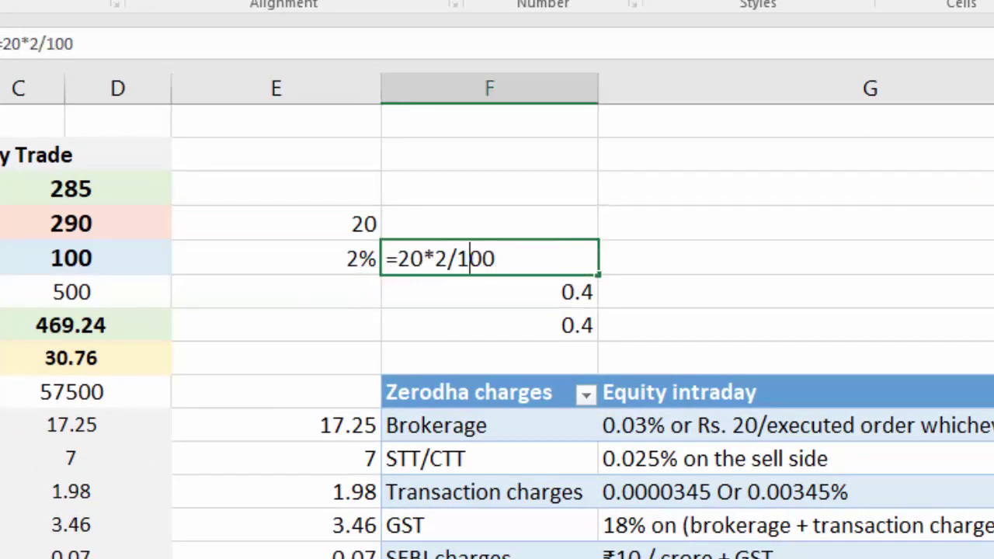
key(Left)
key(Left)
key(Left)
key(Right)
key(shift+Right)
key(shift+Right)
key(shift+Right)
key(shift+Right)
key(shift+Right)
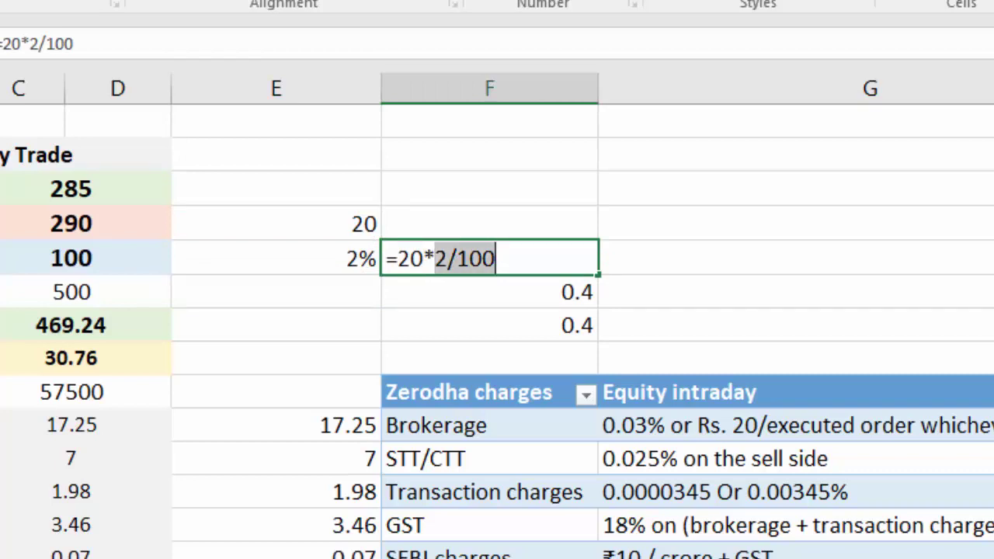
key(Return)
Inspect the second and third 0.4 formulas with their 2% and 0.02 terms, keeping them
double_click(448, 292)
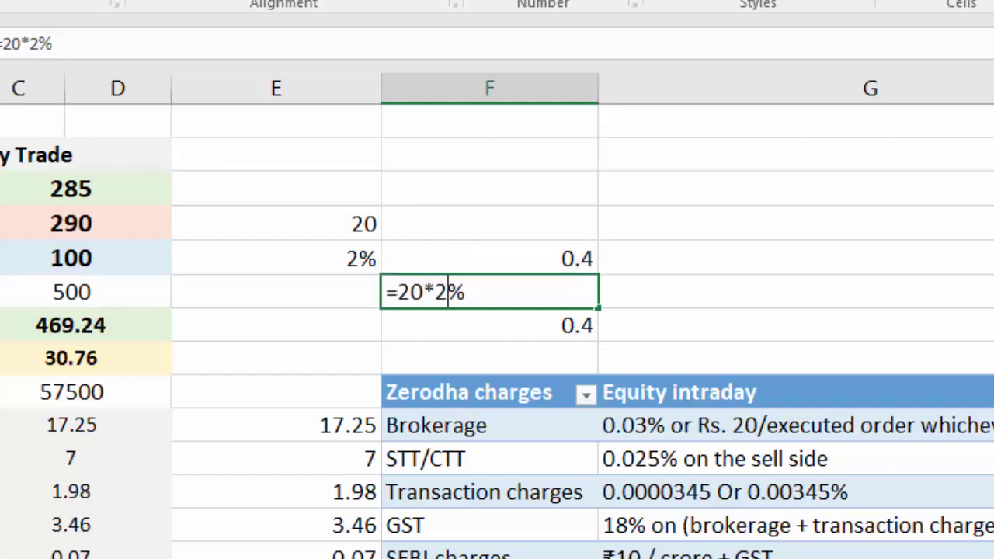
key(Left)
key(shift+End)
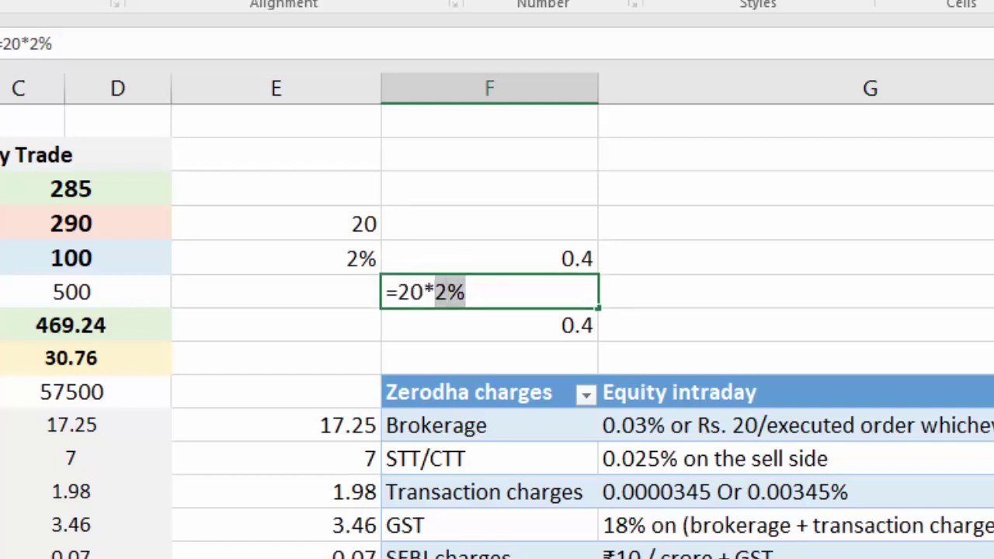
key(Escape)
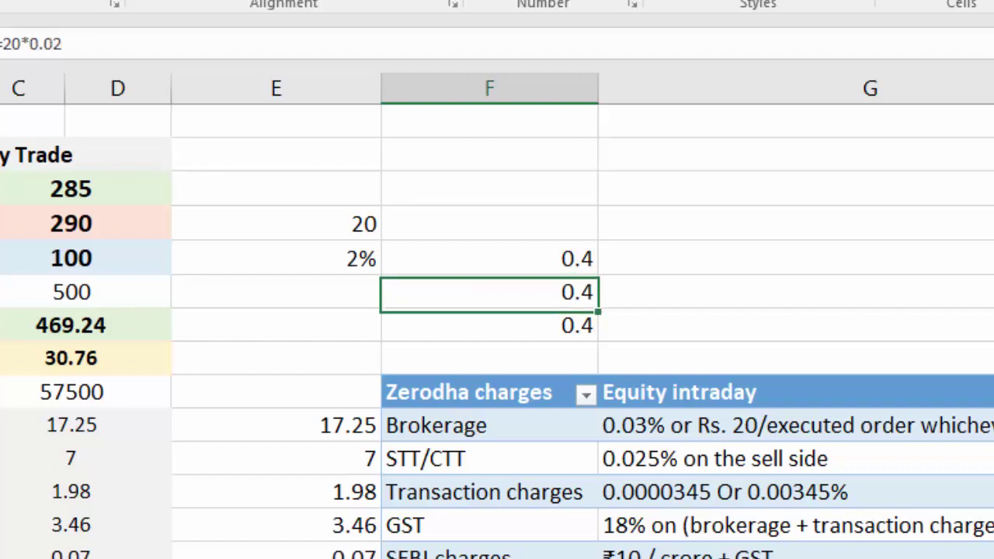
double_click(455, 325)
key(Left)
key(Left)
key(shift+End)
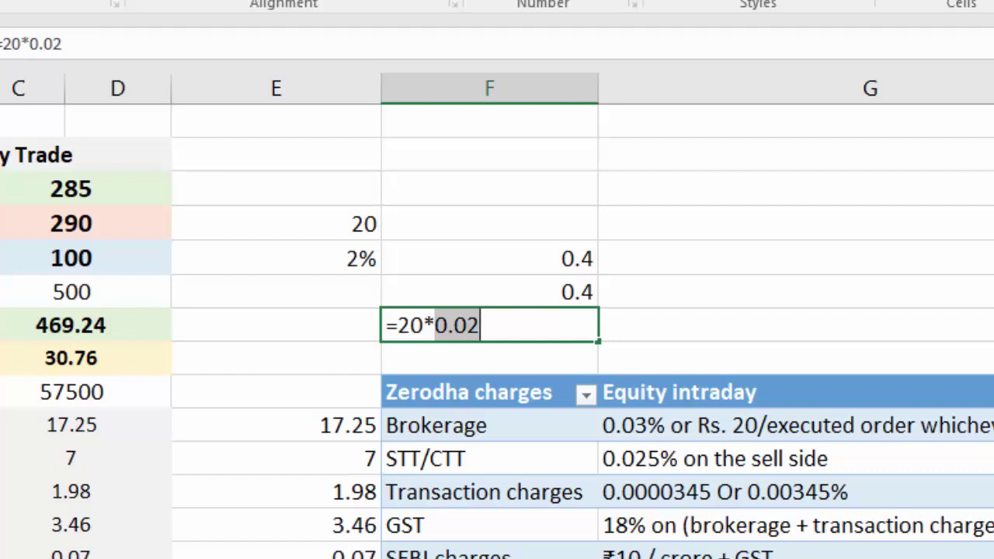
key(Escape)
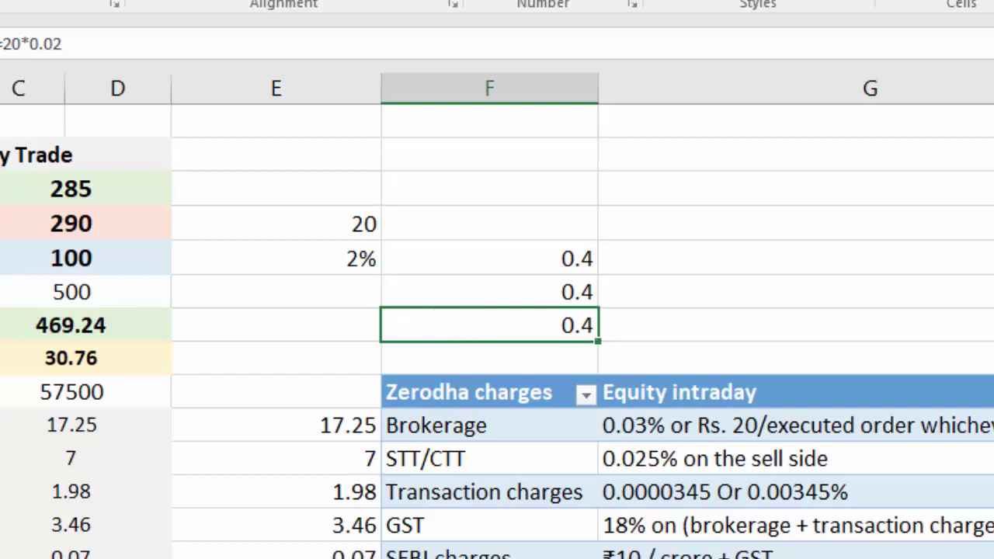
Enter =2/100 in the column E cell beside Net P&L, showing 0.02
key(Left)
key(Up)
key(Down)
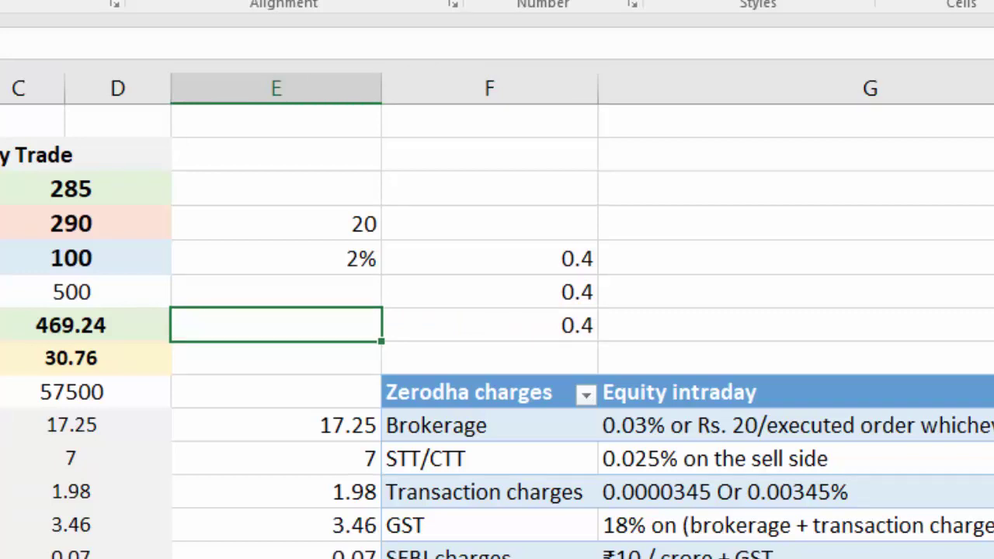
text(=)
text(2)
text(/10)
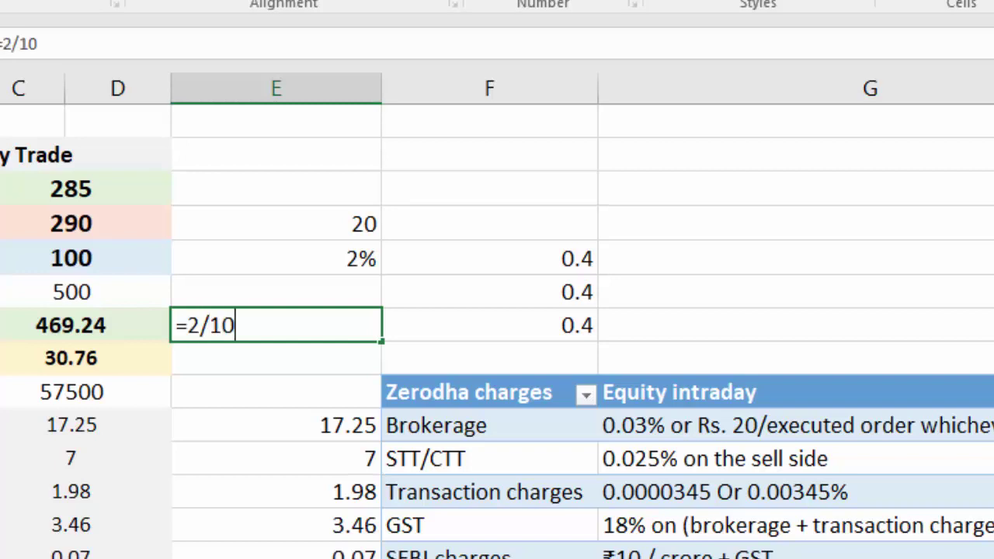
text(0)
key(Return)
key(Up)
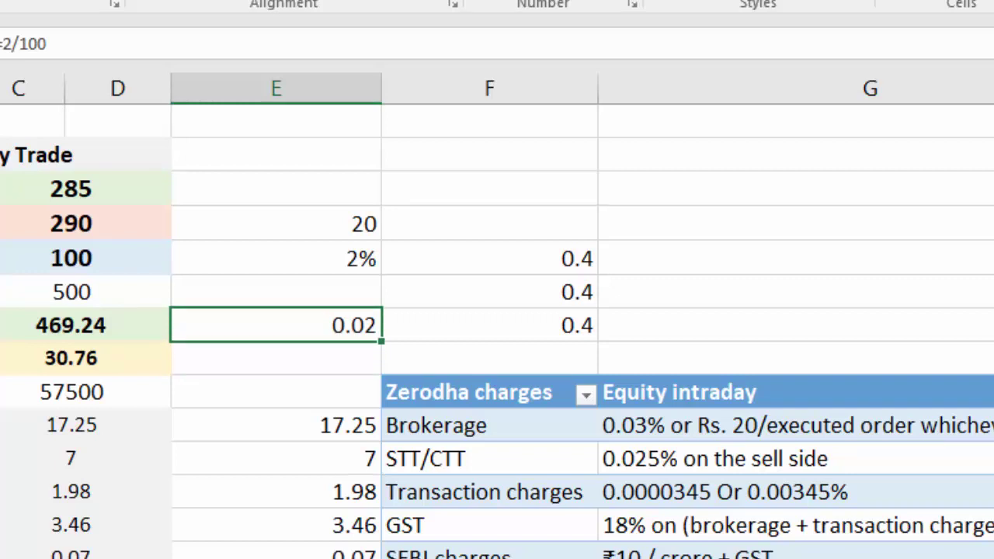
Compare with the neighbouring 20*0.02 formula, then delete the 0.02 helper value
key(Right)
key(F2)
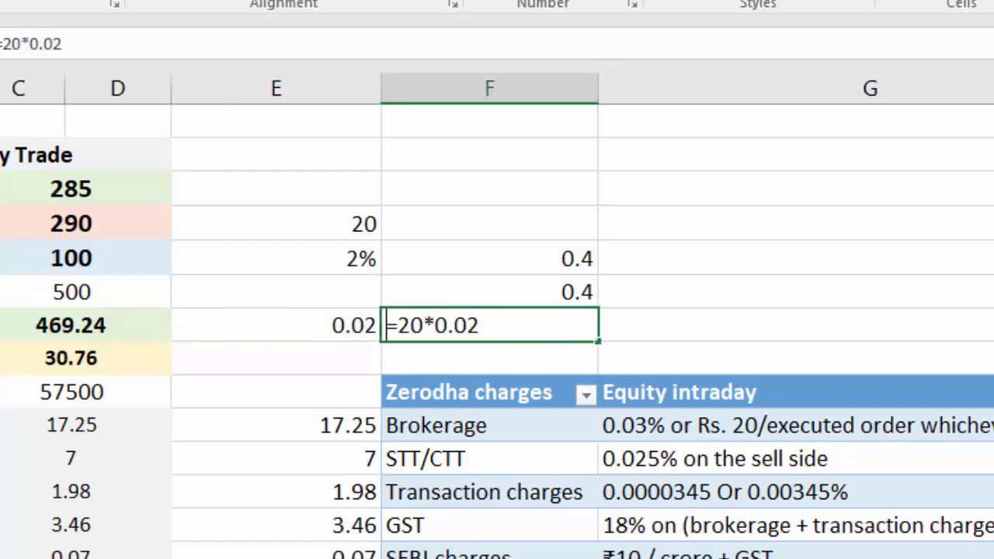
key(Escape)
key(Left)
key(Delete)
key(Down)
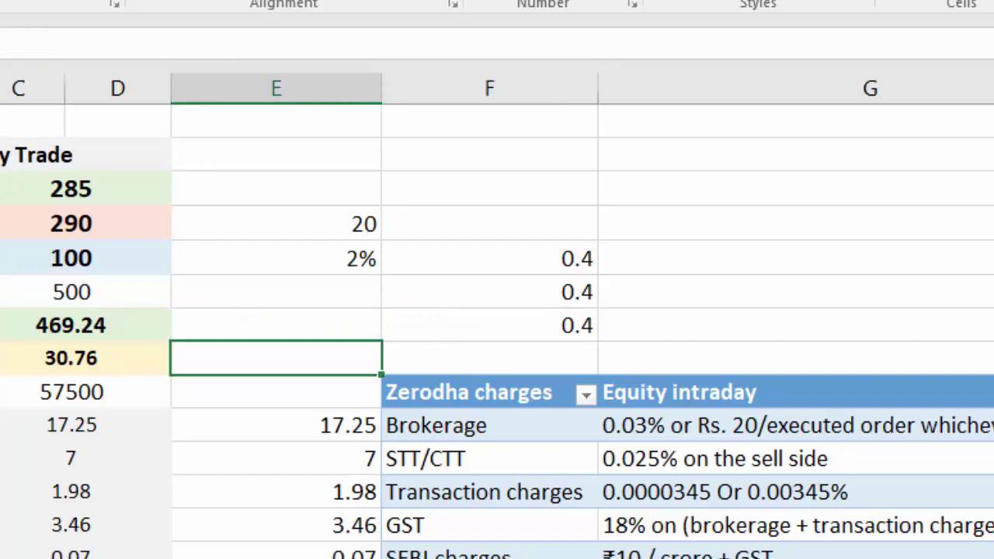
key(Up)
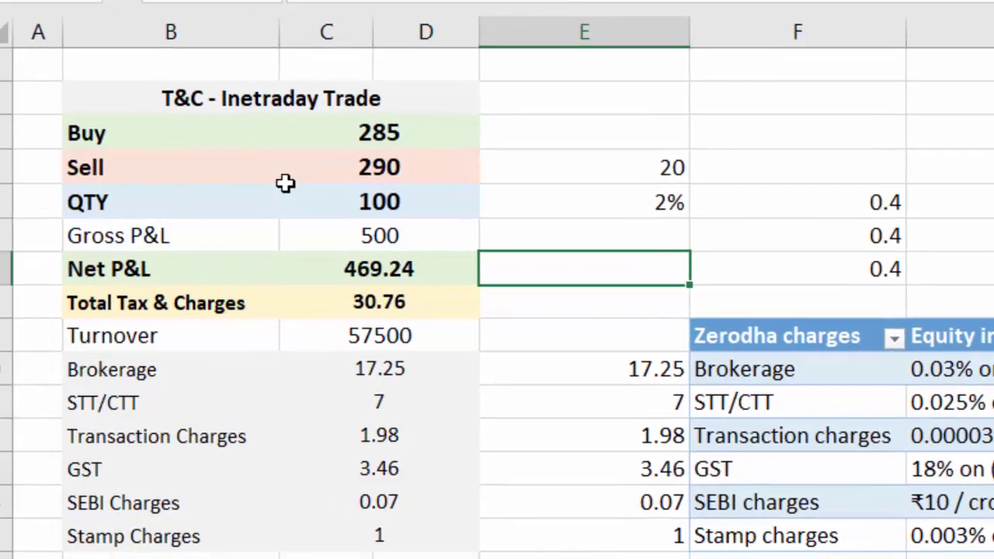
Abandon a started column E entry and inspect the =20*0.02 formula in column F
text(=0)
key(Escape)
key(Up)
key(Up)
key(Right)
key(shift+Down)
key(shift+Down)
key(Down)
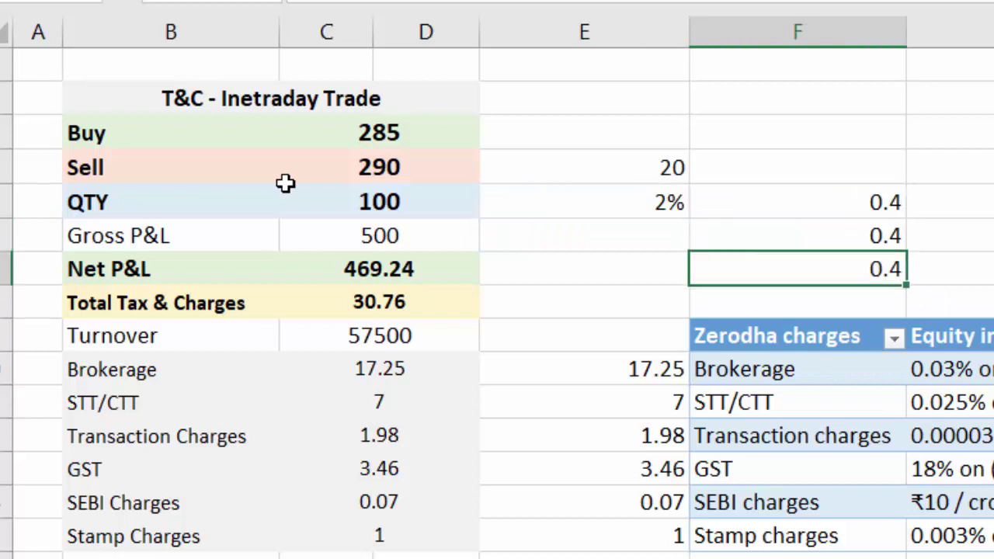
key(F2)
key(shift+Left)
key(shift+Left)
key(shift+Left)
key(Right)
key(Right)
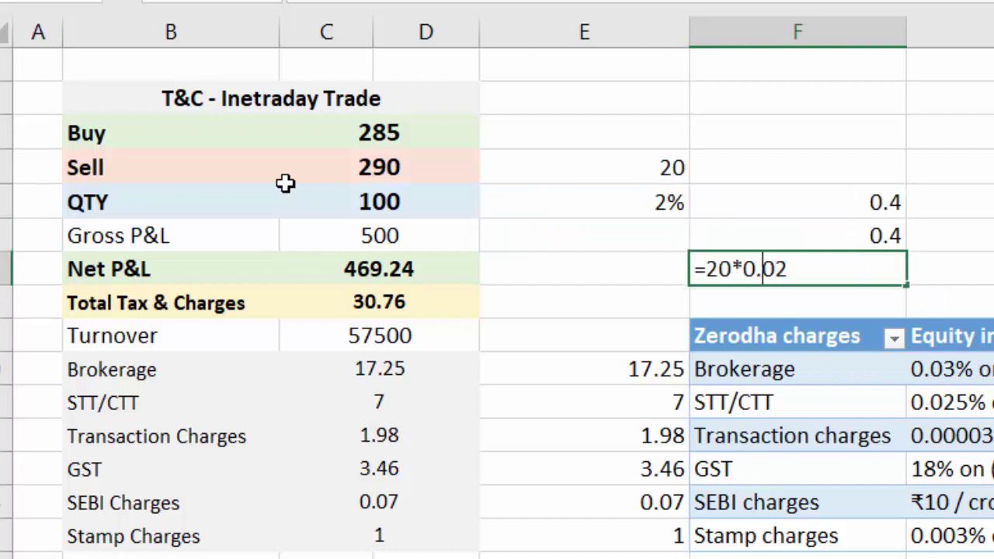
key(Escape)
Enter =0.03/100 in E7 so it holds the 0.0003 rate
key(Left)
key(F2)
text(=)
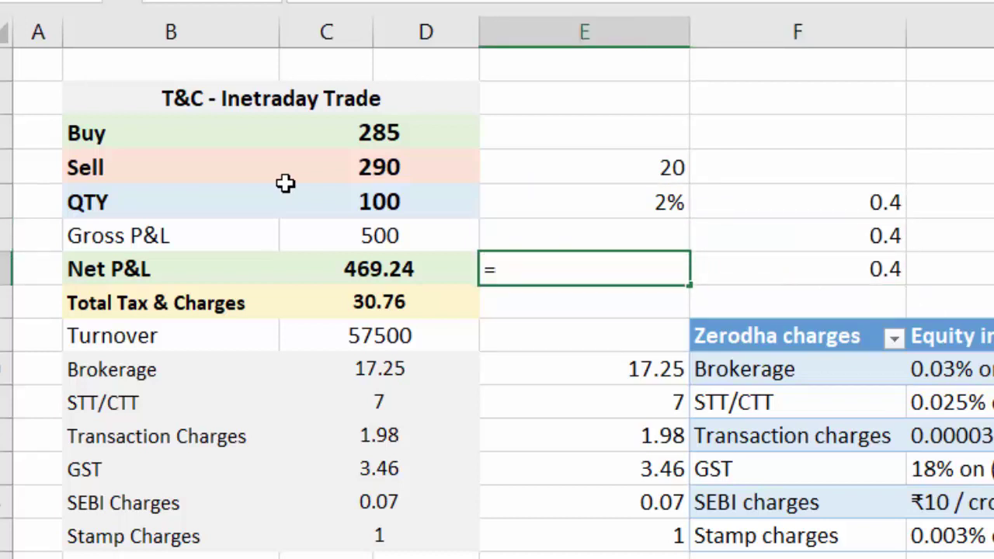
text(0.03)
text(/100)
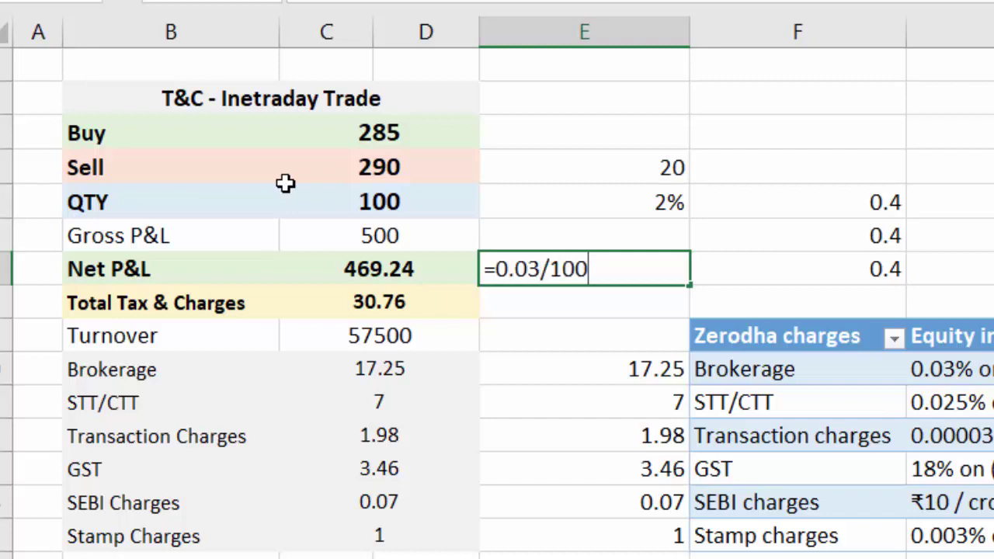
key(Return)
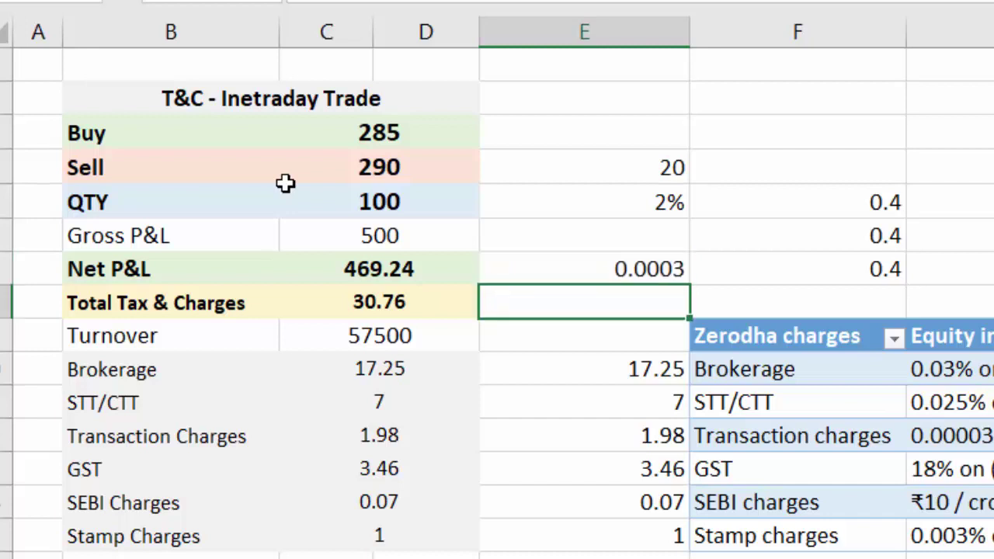
key(Up)
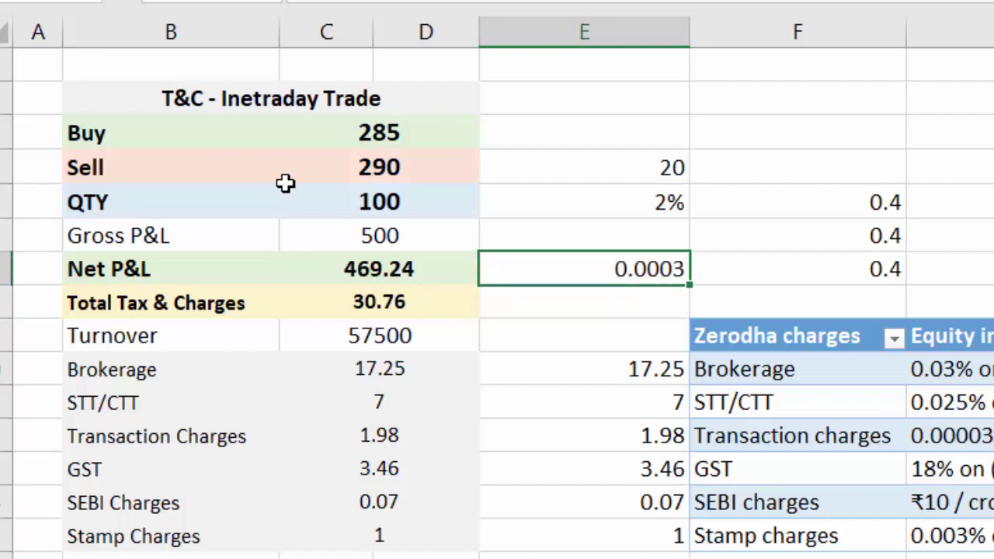
key(Down)
key(Down)
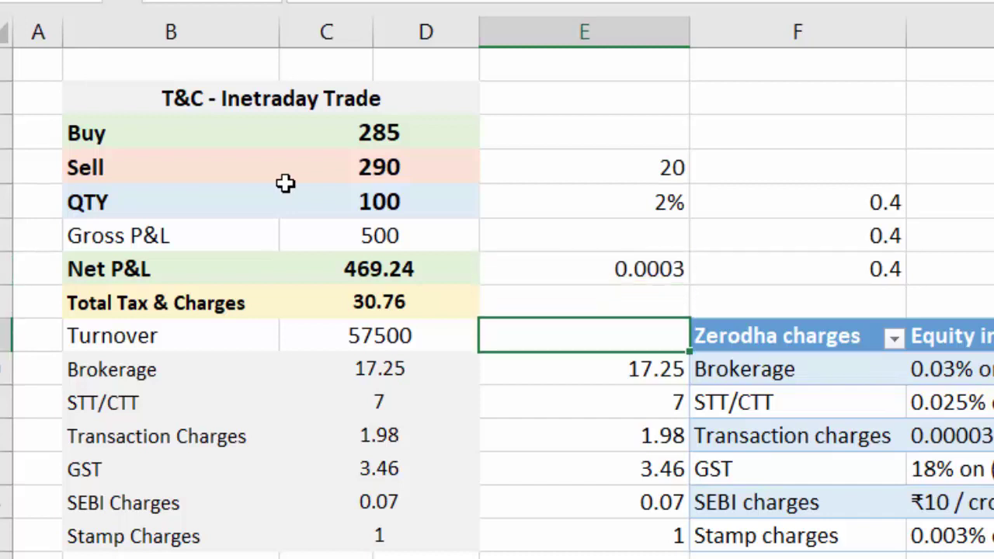
Enter =C9*0.0003 in E9, giving a brokerage of 17.25
text(=)
key(Left)
key(Left)
key(Escape)
text(=)
key(Left)
text(*)
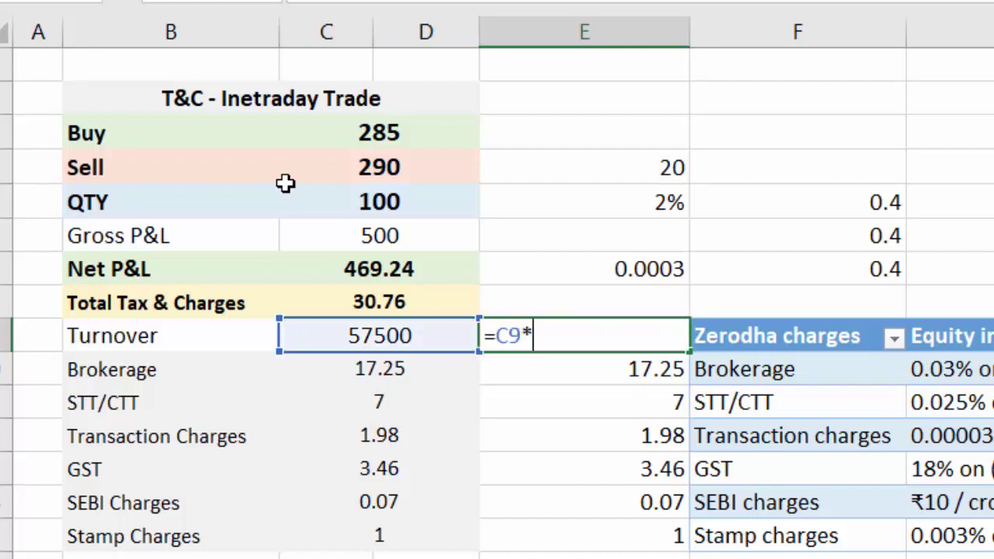
text(0.000)
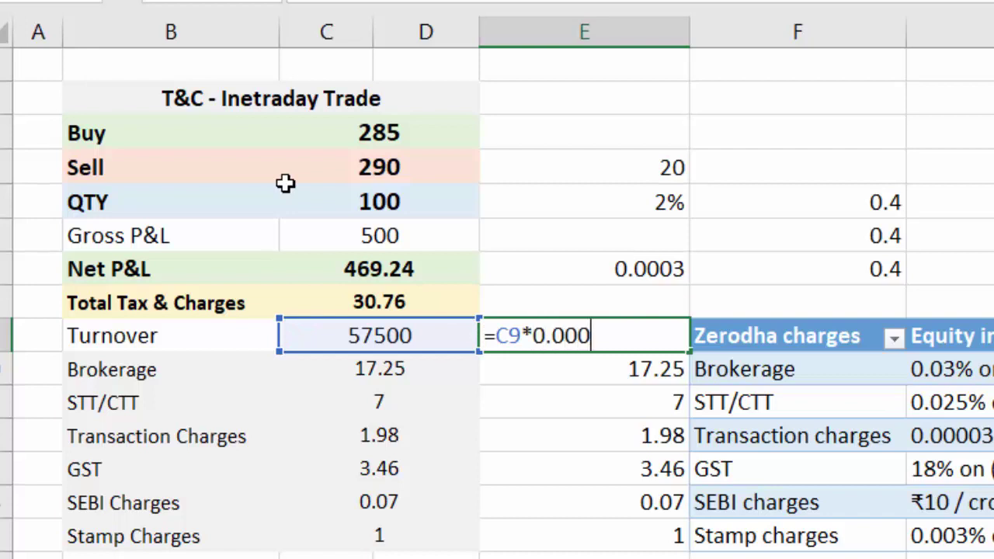
text(3)
key(Return)
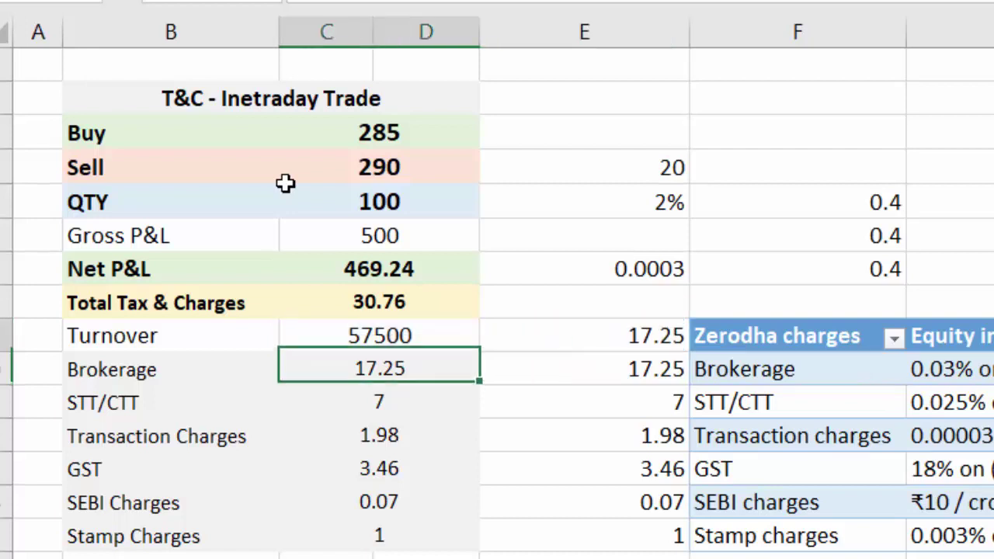
key(Up)
key(Right)
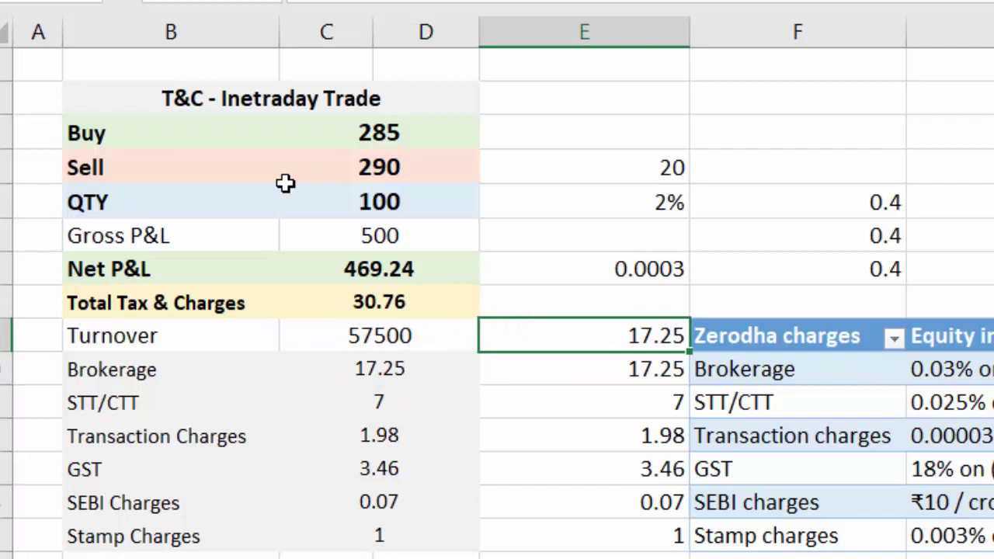
Type 40 in E8 beside the Total Tax & Charges row
key(Up)
text(40)
key(Return)
key(Up)
key(shift+Down)
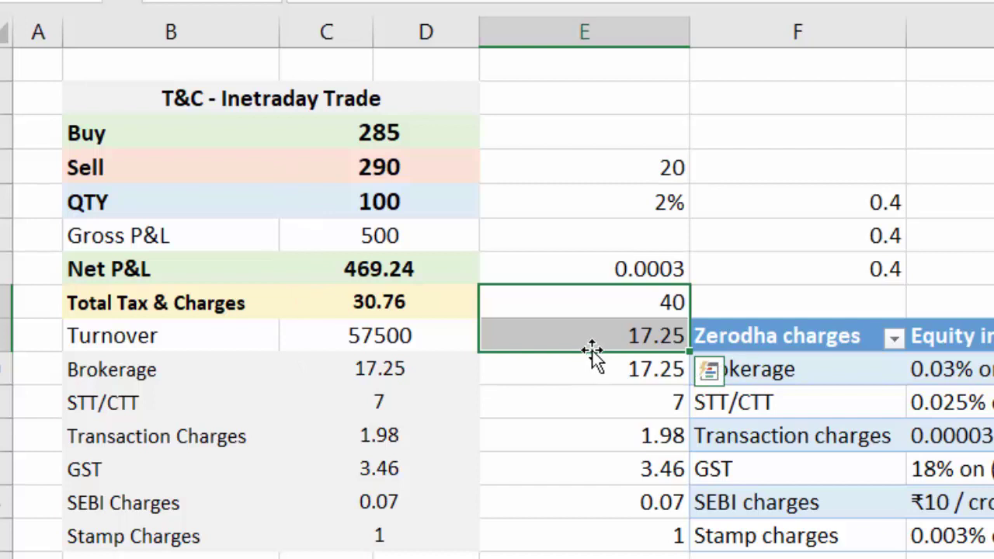
key(Up)
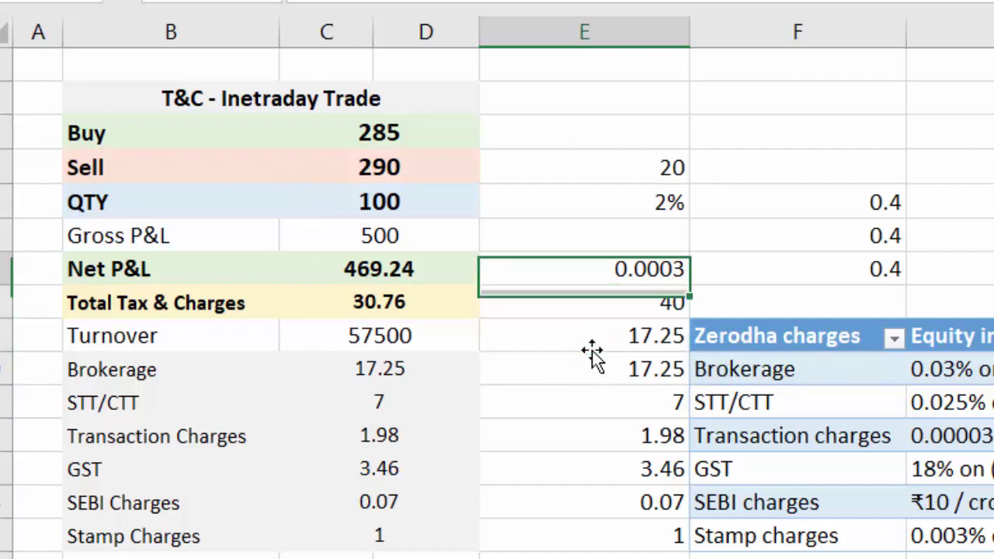
key(Left)
key(Up)
key(Up)
key(Up)
key(Up)
text(3000)
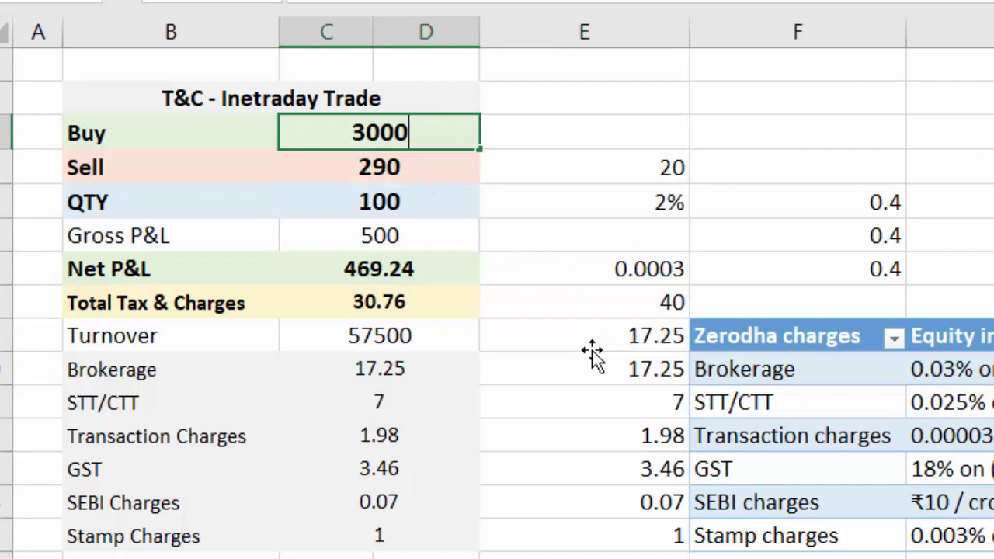
key(Return)
text(3500)
key(Return)
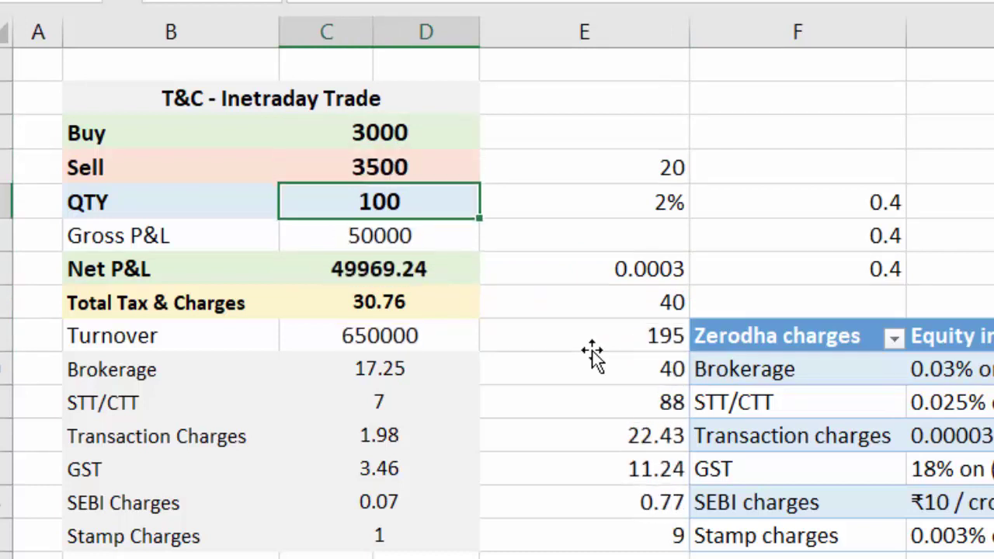
key(Down)
key(Down)
key(Down)
click(592, 353)
key(Up)
key(shift+Down)
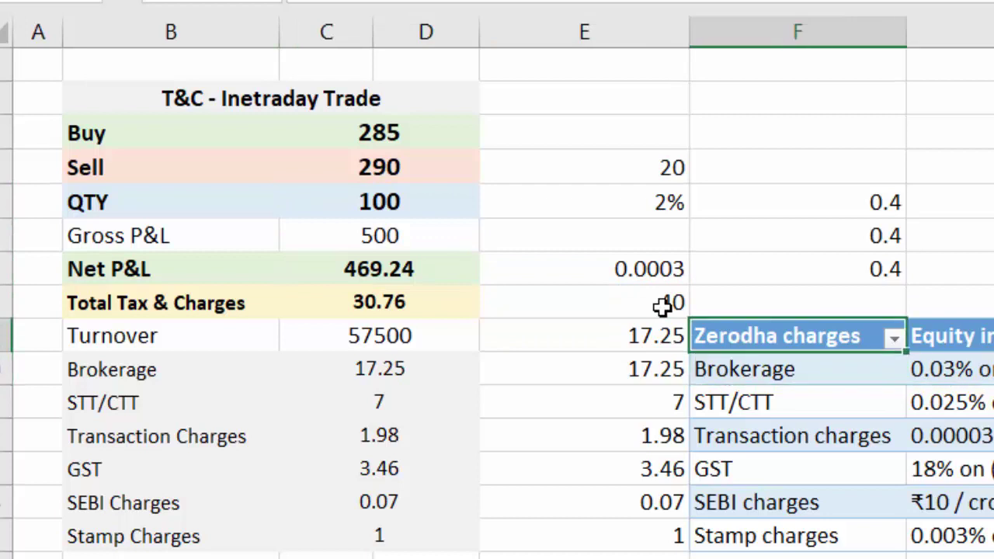
Start wrapping the E9 brokerage formula in the MIN function
key(Left)
key(Left)
key(Up)
key(Up)
key(shift+Down)
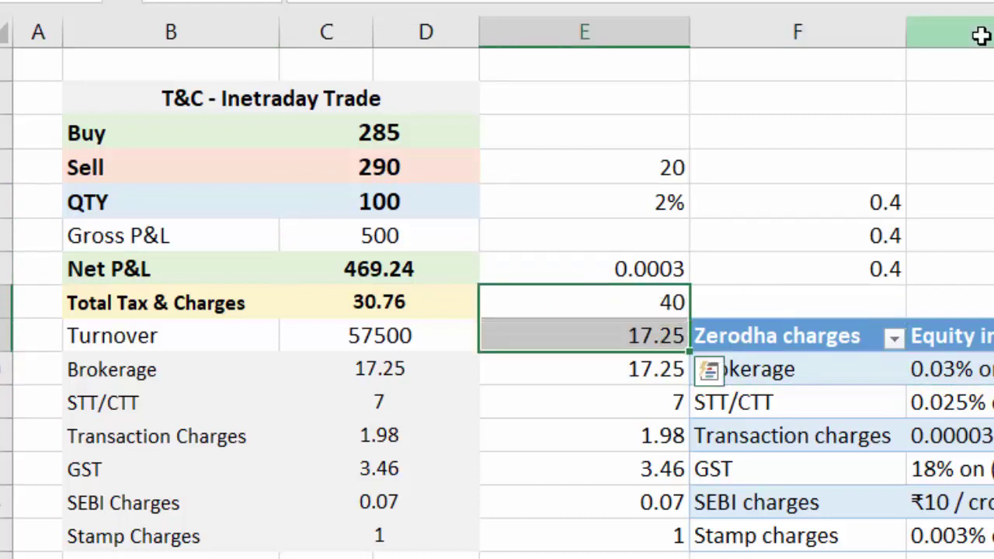
key(Down)
key(F2)
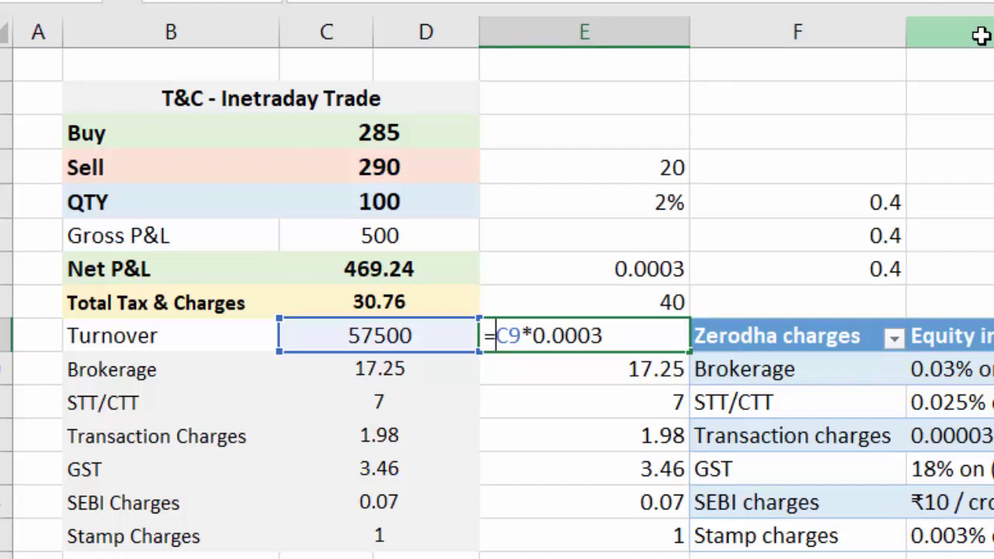
text(mi)
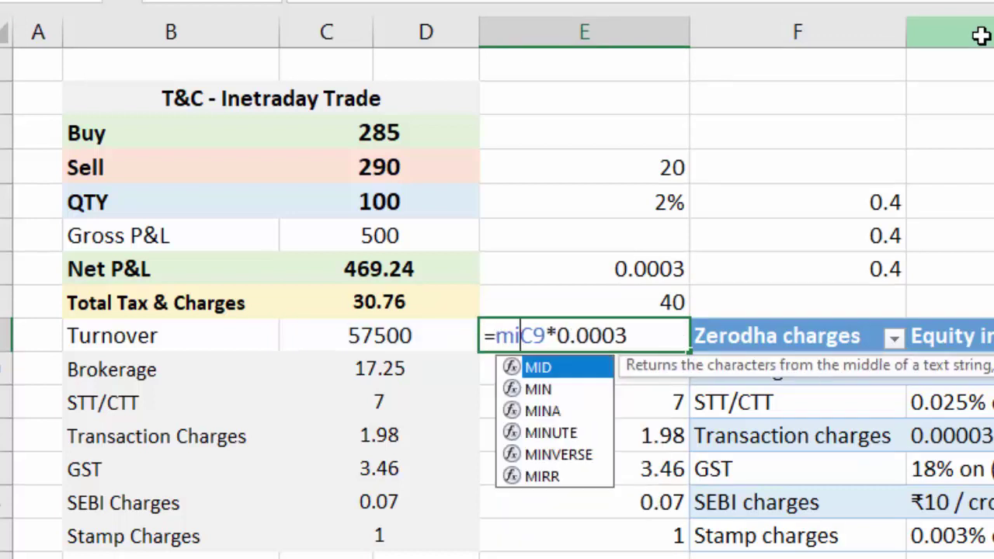
text(n)
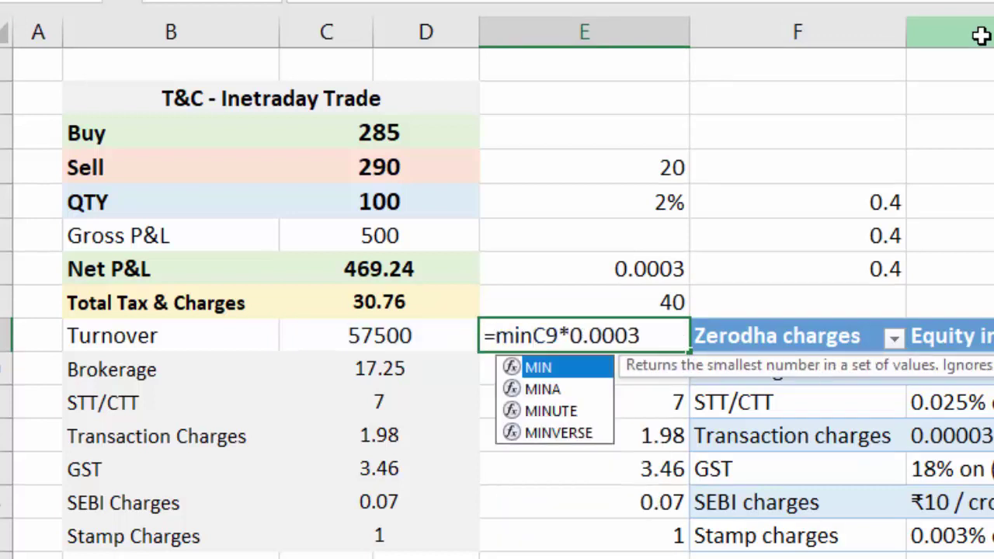
key(Tab)
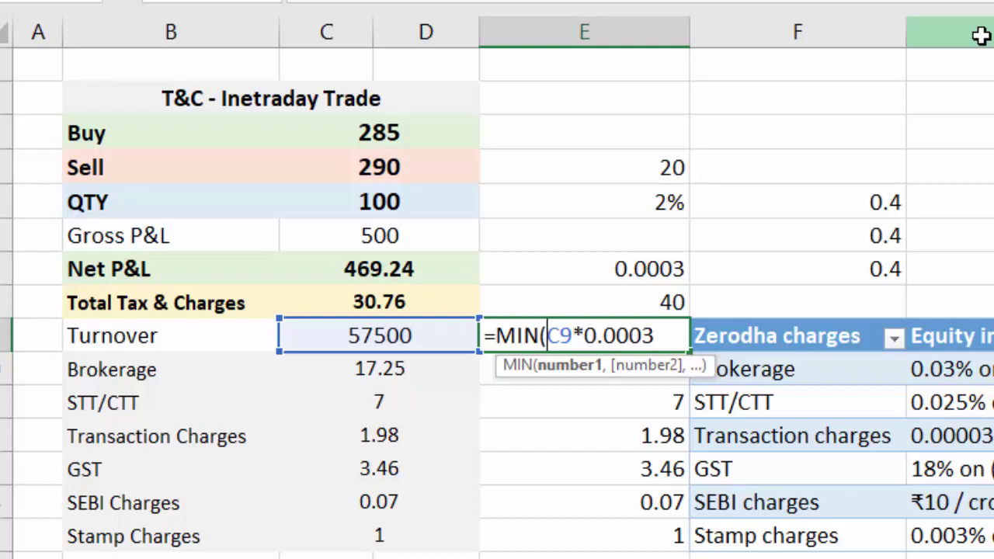
Add 40 as the second argument so E9 reads =MIN(C9*0.0003,40), still 17.25
key(Right)
key(Right)
key(ctrl+Right)
key(ctrl+Left)
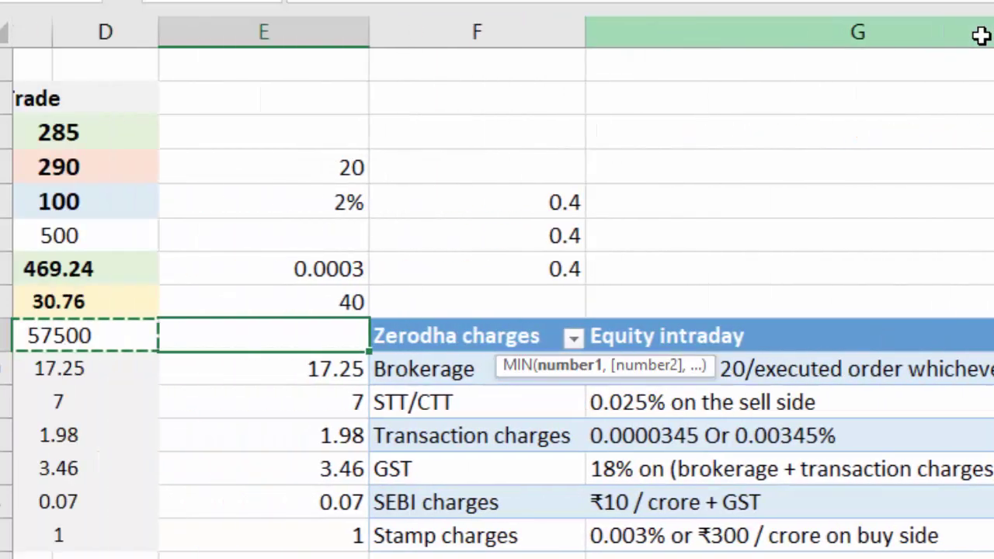
key(Left)
key(Left)
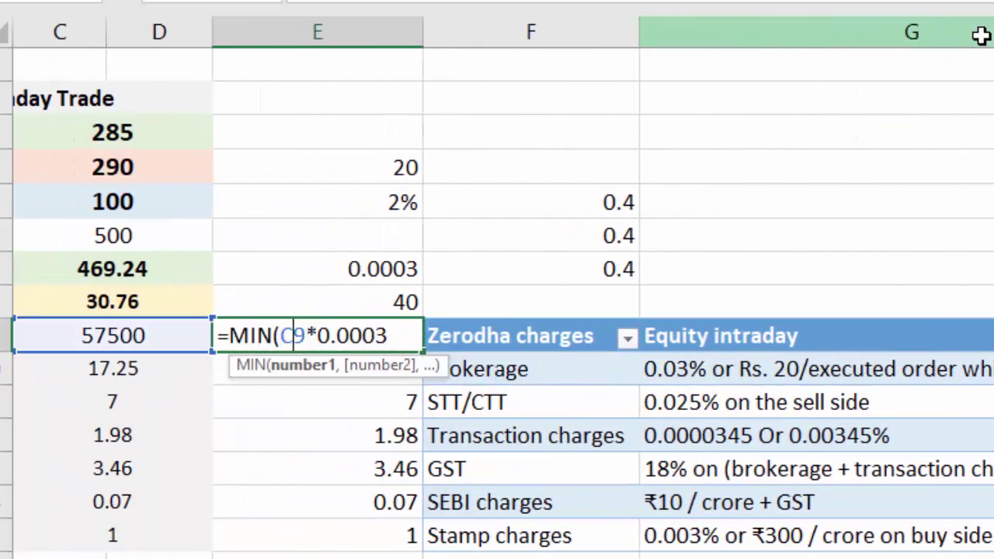
key(End)
key(shift+Left)
key(shift+Left)
key(shift+Left)
key(shift+Left)
key(shift+Left)
key(shift+Left)
key(shift+Left)
key(shift+Left)
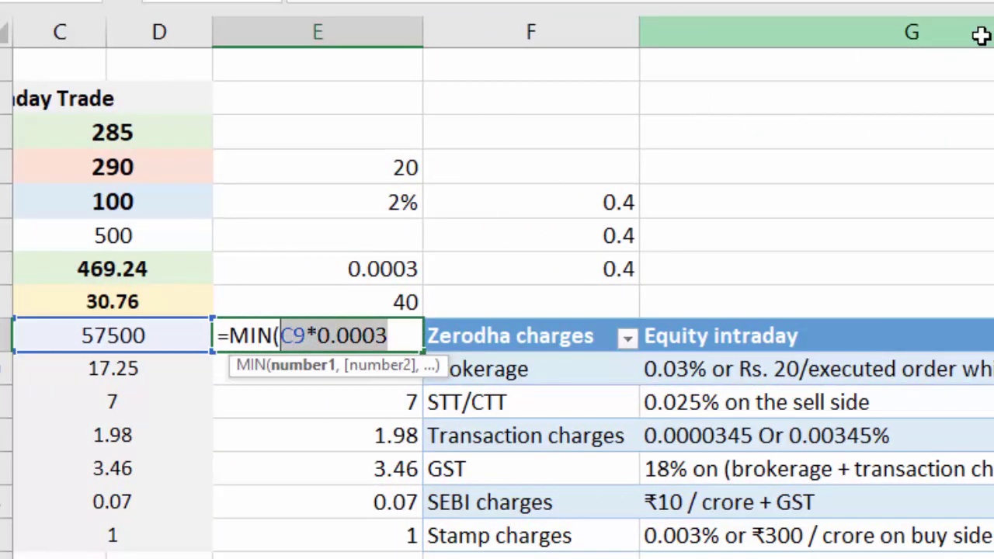
key(End)
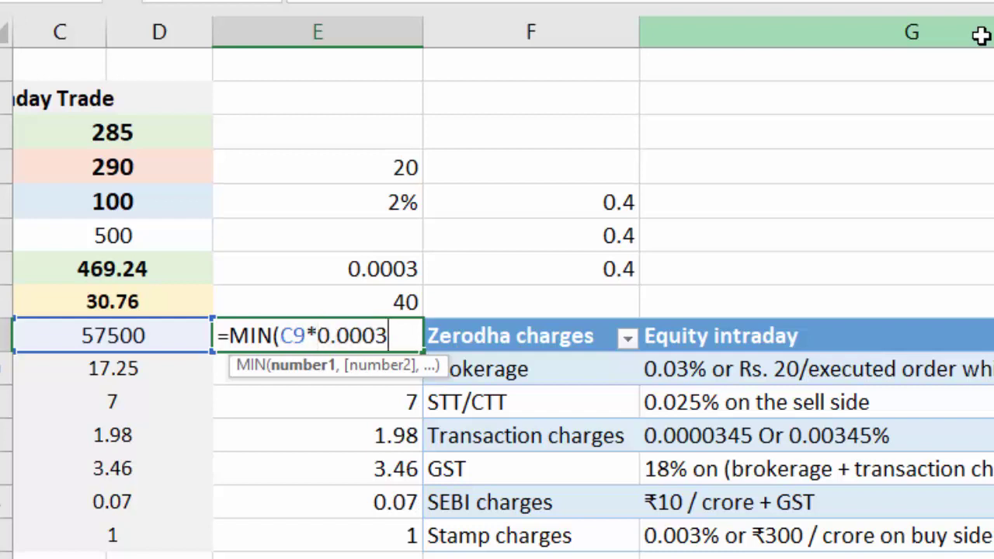
text(,40)
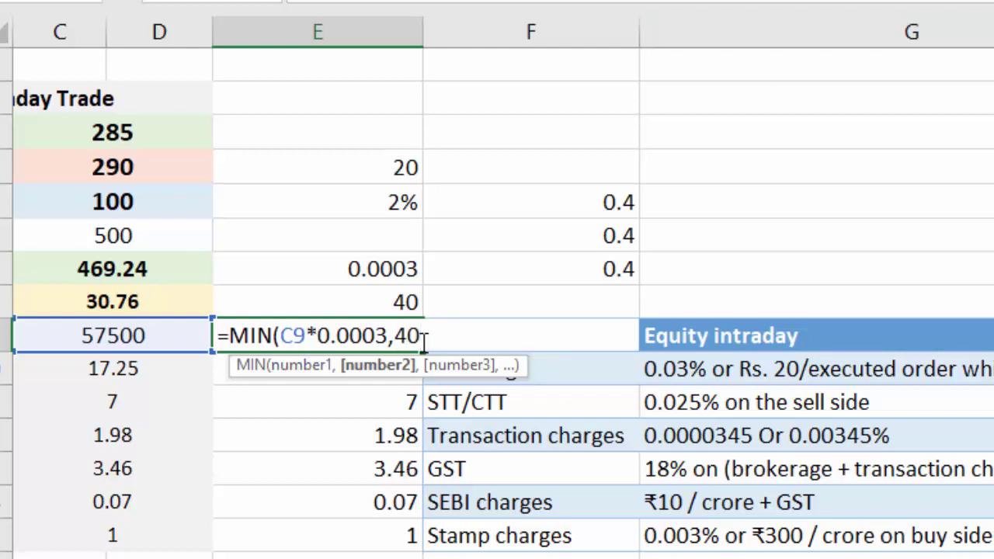
key(ctrl+Return)
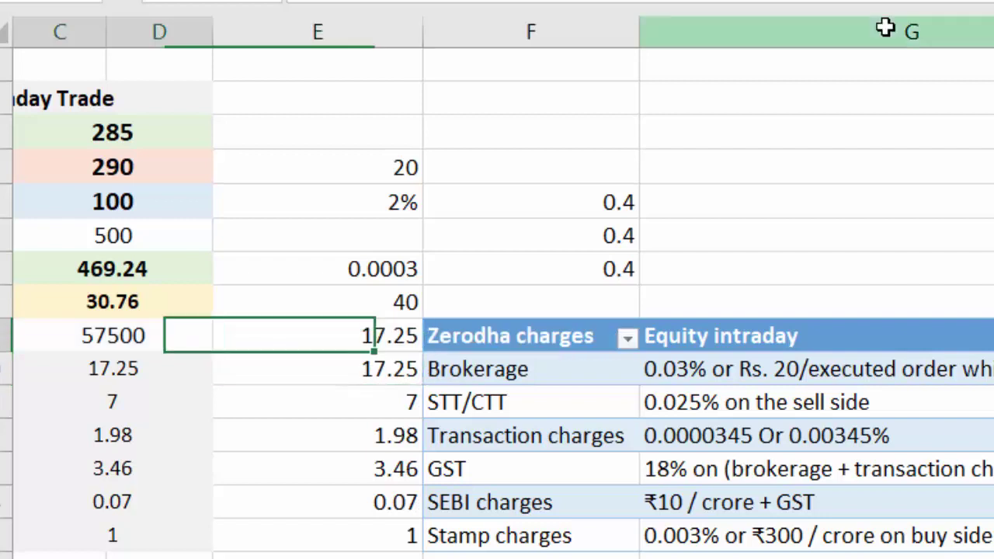
key(F2)
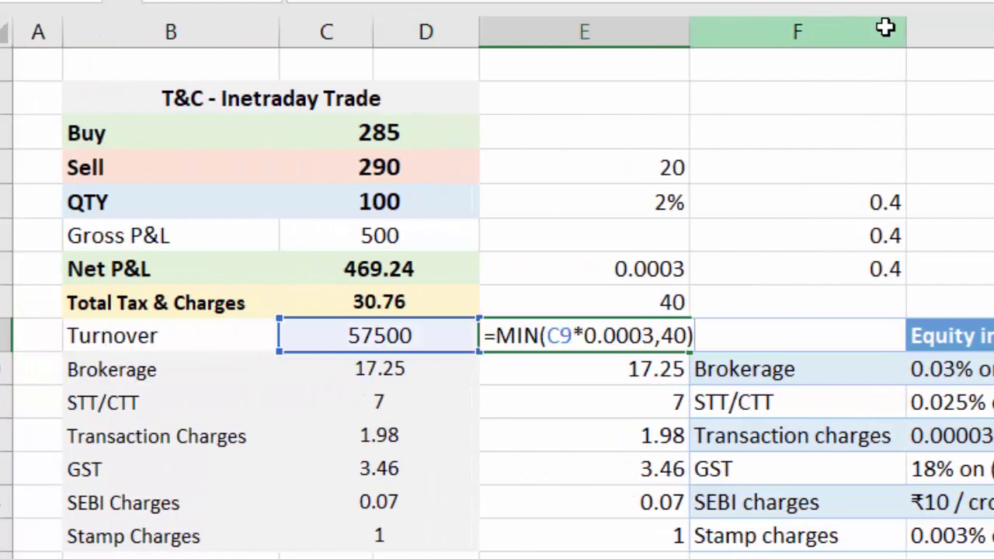
key(Escape)
key(Left)
key(Up)
key(Up)
key(Up)
key(Up)
key(Up)
Test the sheet with a Buy price of 3000 and Sell price of 3500
text(30)
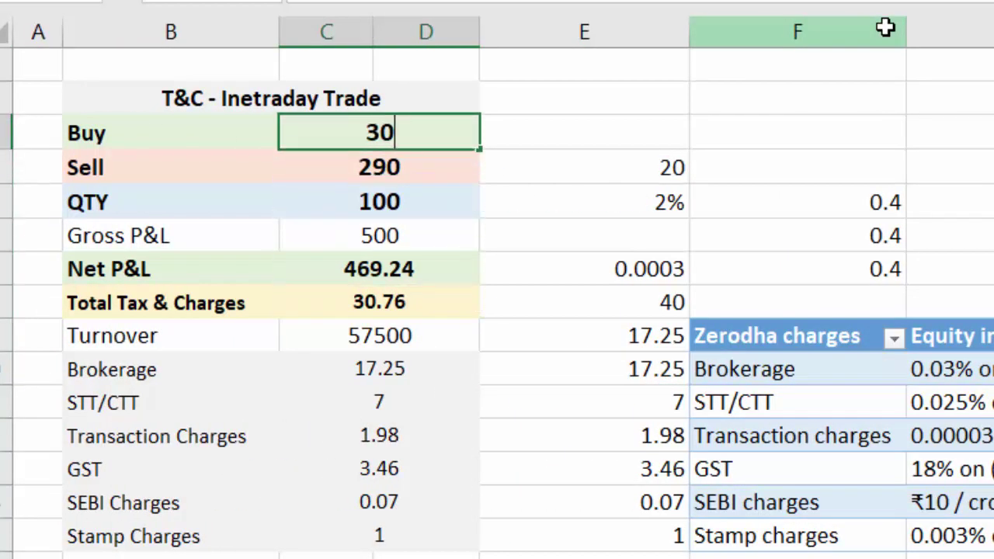
text(00)
key(Return)
text(3500)
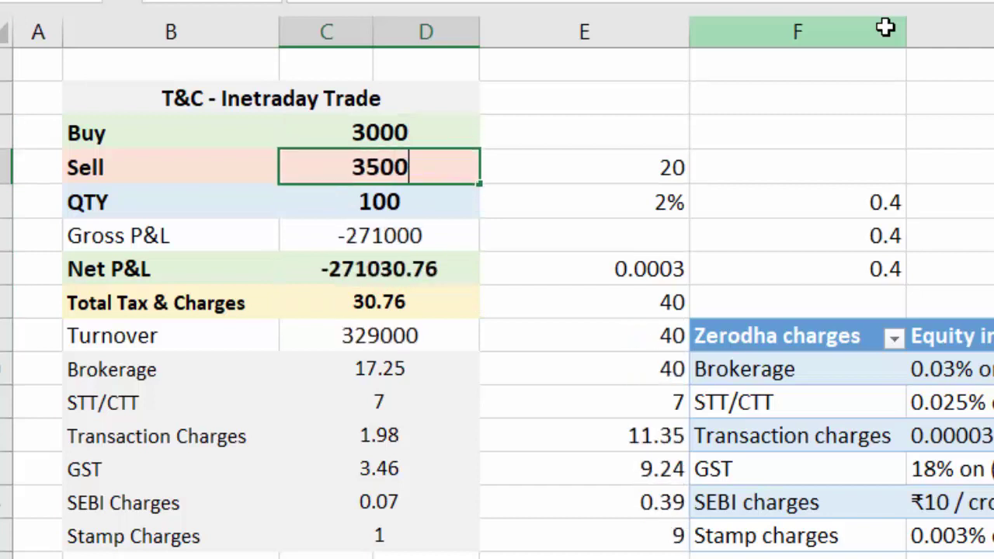
key(Return)
Restore the Sell price to 290 and the Buy price to 285
key(Left)
key(Down)
key(Right)
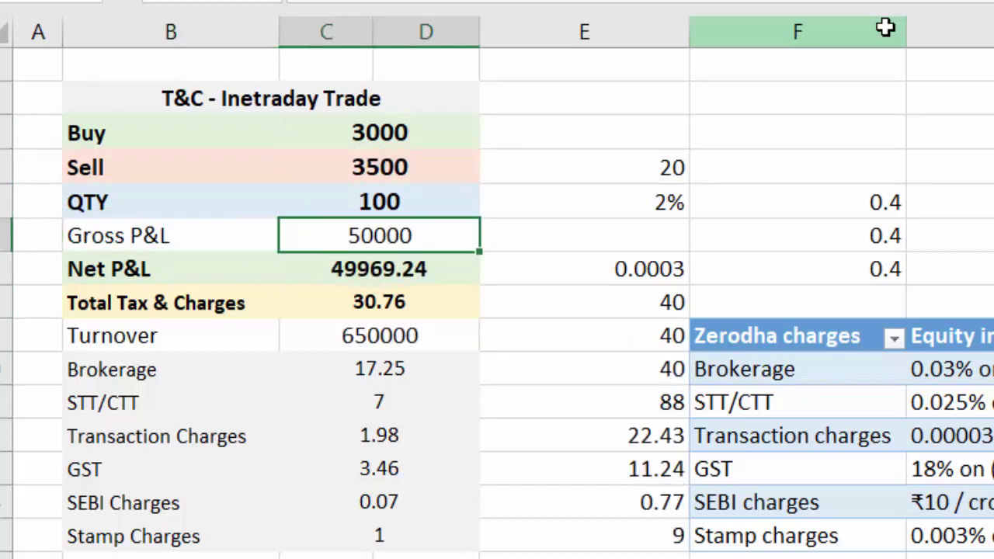
key(Up)
key(Up)
text(290)
key(ctrl+Return)
key(Up)
text(285)
key(Return)
Delete the stray value in E10 beside the Zerodha charges header
key(Down)
key(Down)
key(Down)
key(Right)
key(Down)
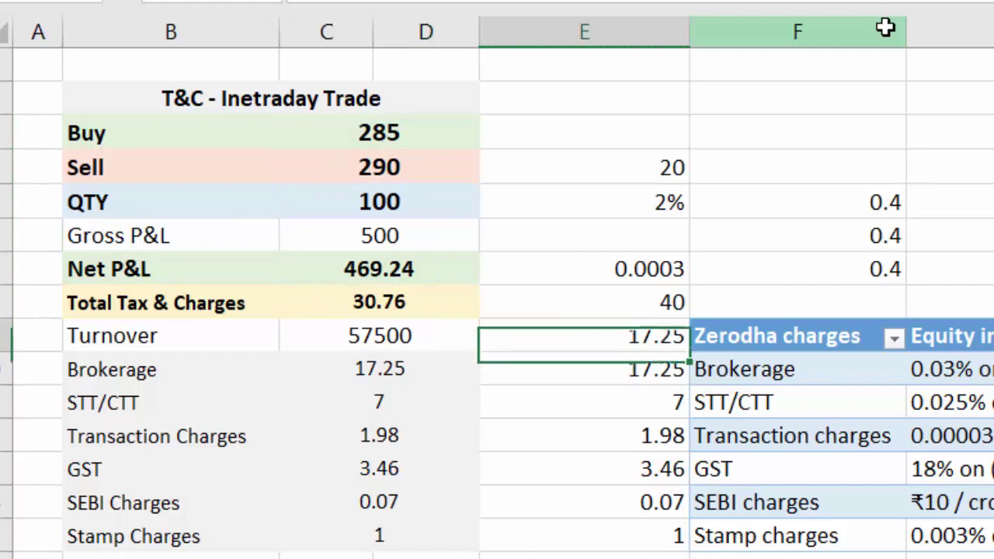
key(Delete)
Check the Brokerage formula =ROUND(MIN(C9*0.0003,40),2) still gives 17.25
key(Down)
key(F2)
key(Left)
key(Left)
key(Left)
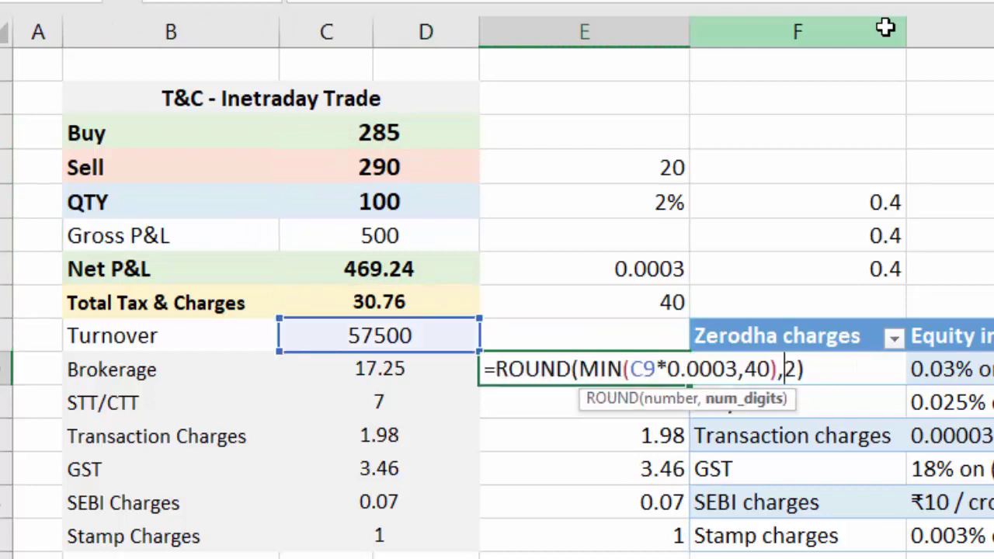
key(Left)
key(Left)
key(Left)
key(Left)
key(Left)
key(Left)
key(Return)
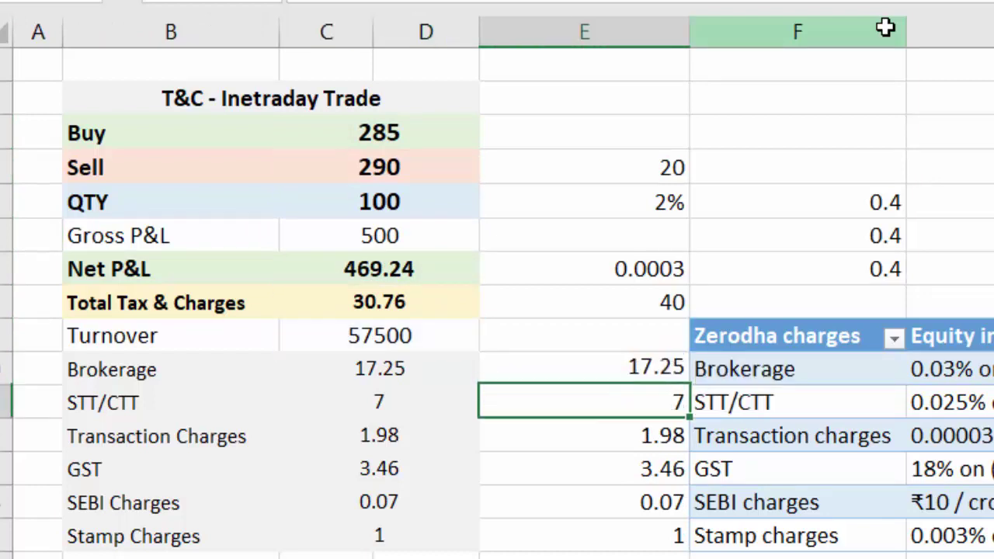
key(Up)
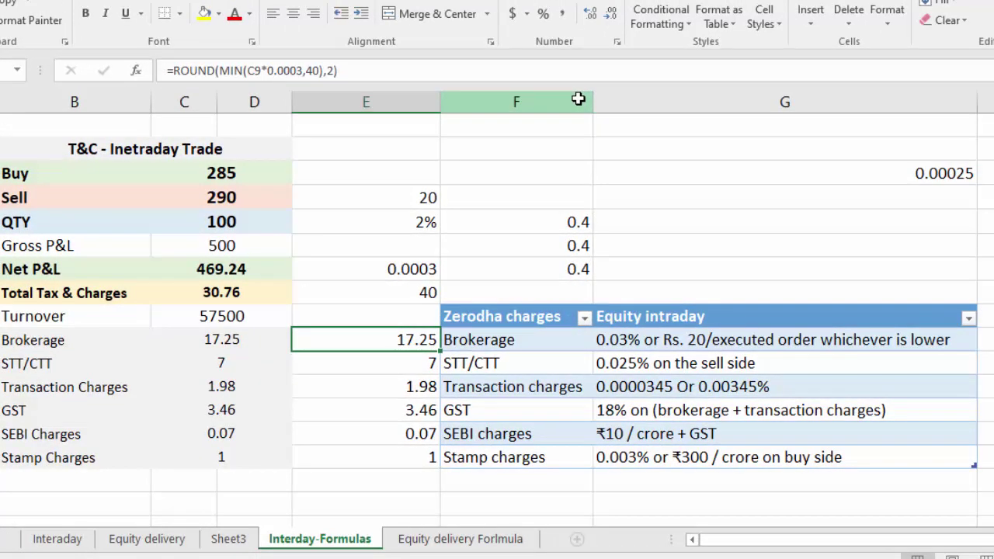
key(F2)
key(Left)
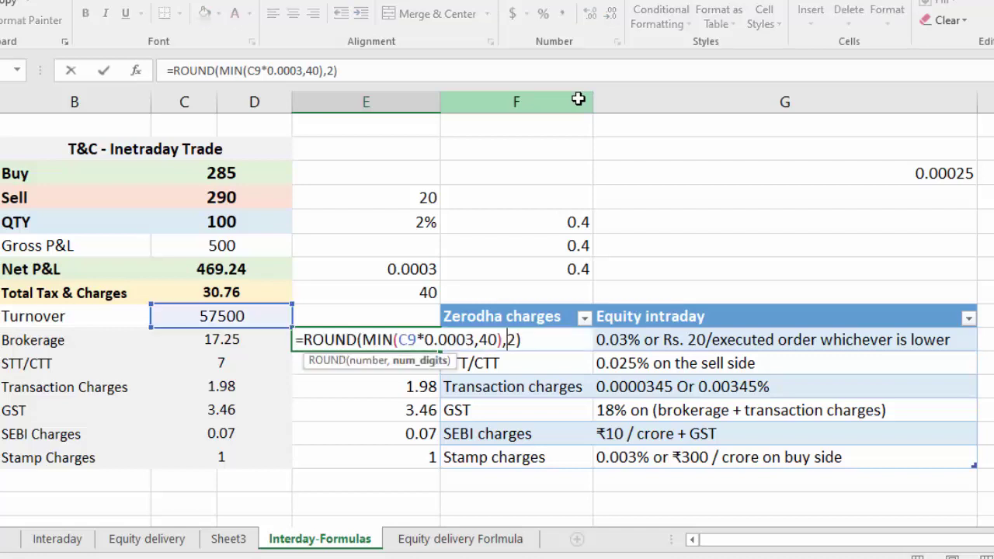
key(Left)
key(Left)
key(Left)
key(Left)
key(Left)
key(Left)
key(Right)
key(Right)
key(Right)
key(Right)
key(Right)
key(Right)
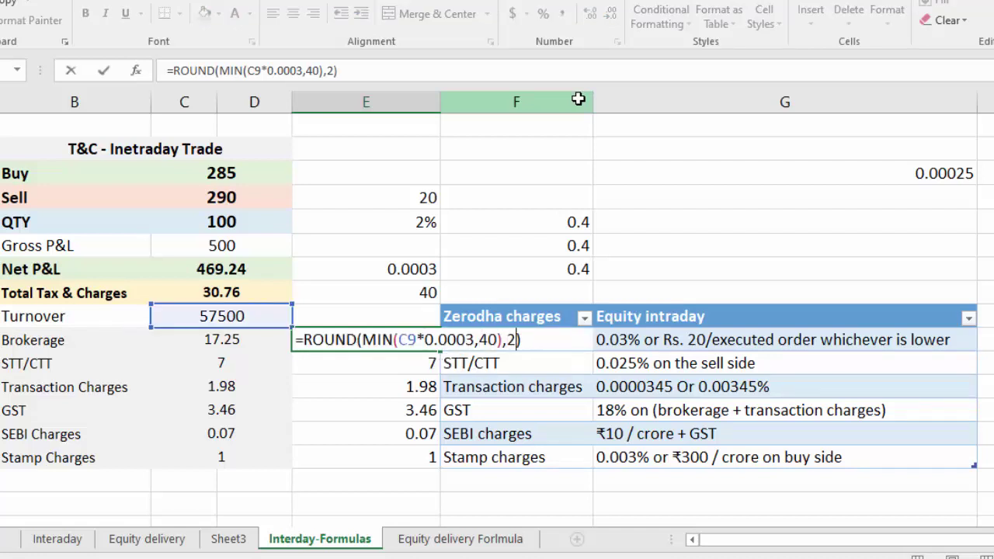
key(Right)
key(Right)
key(Right)
key(shift+Right)
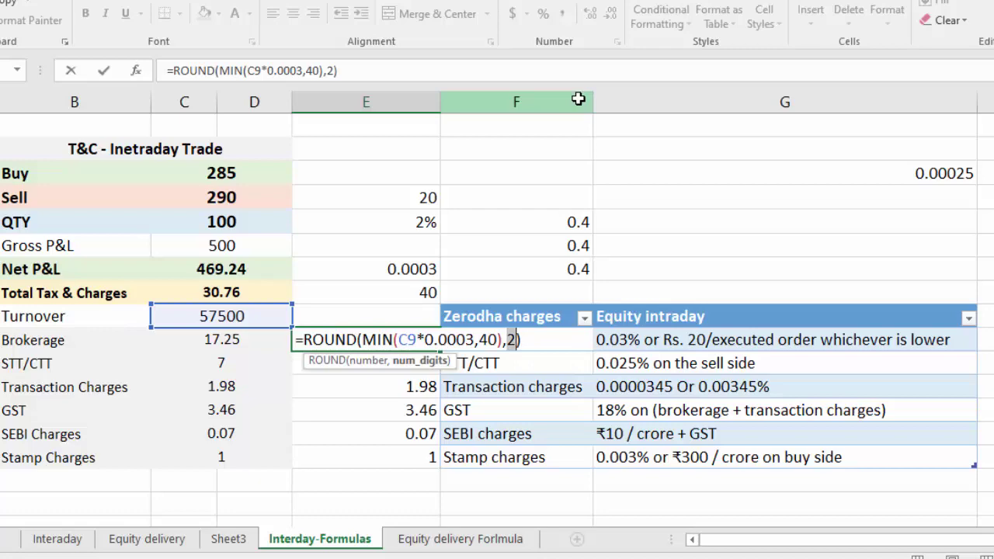
key(Return)
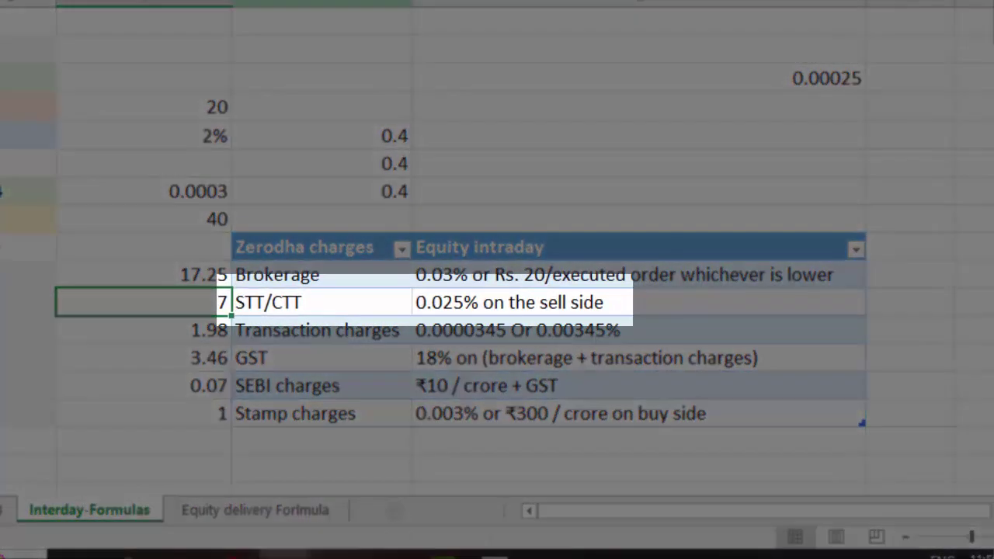
key(Right)
key(Right)
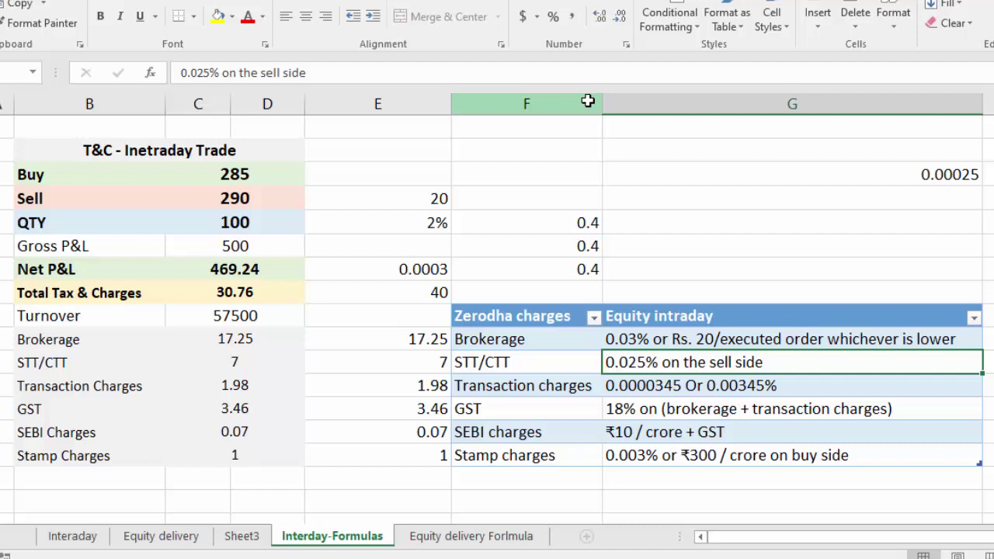
Locate the E11 STT/CTT helper cell, discarding two unfinished entries
key(Up)
key(Left)
key(Up)
key(Left)
text(=)
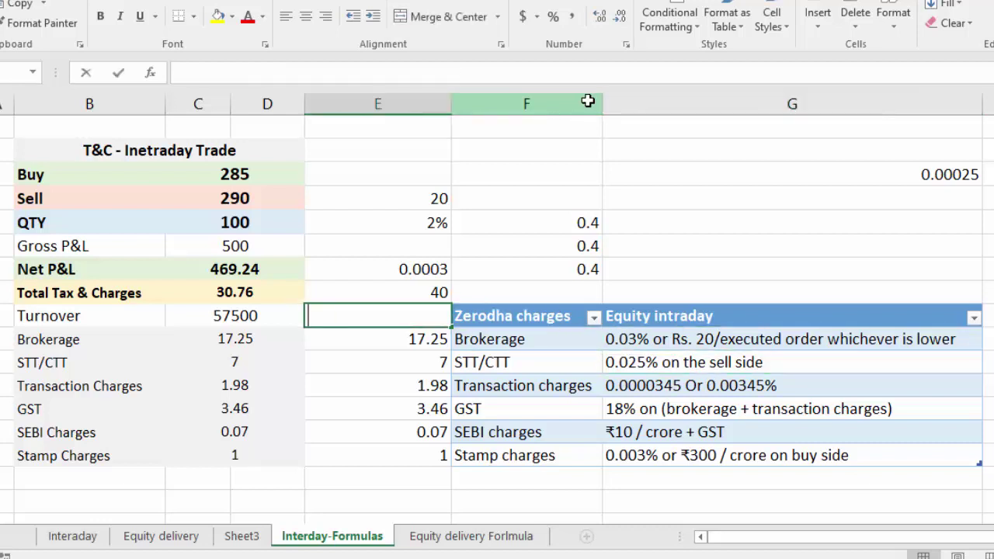
key(Escape)
key(Down)
key(Down)
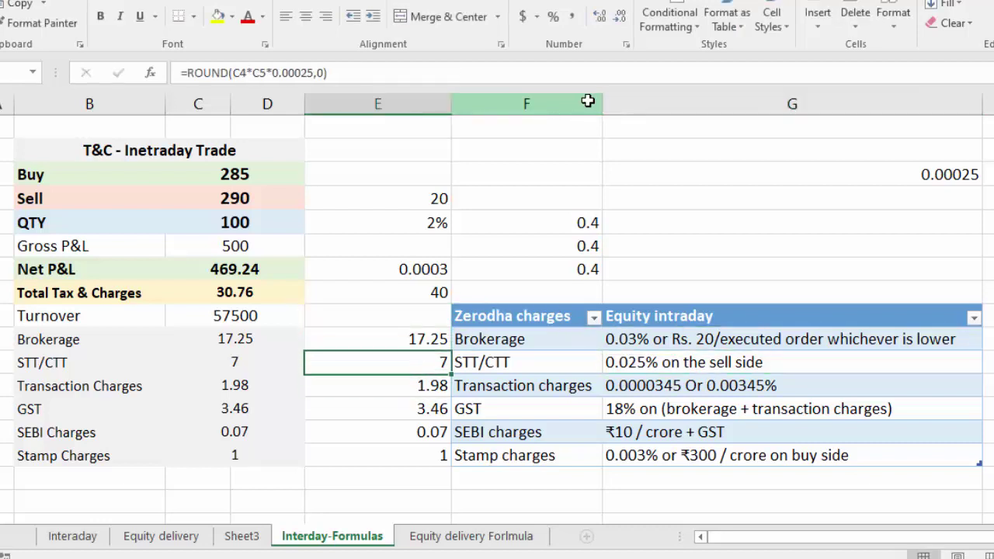
text(=)
key(Escape)
key(Up)
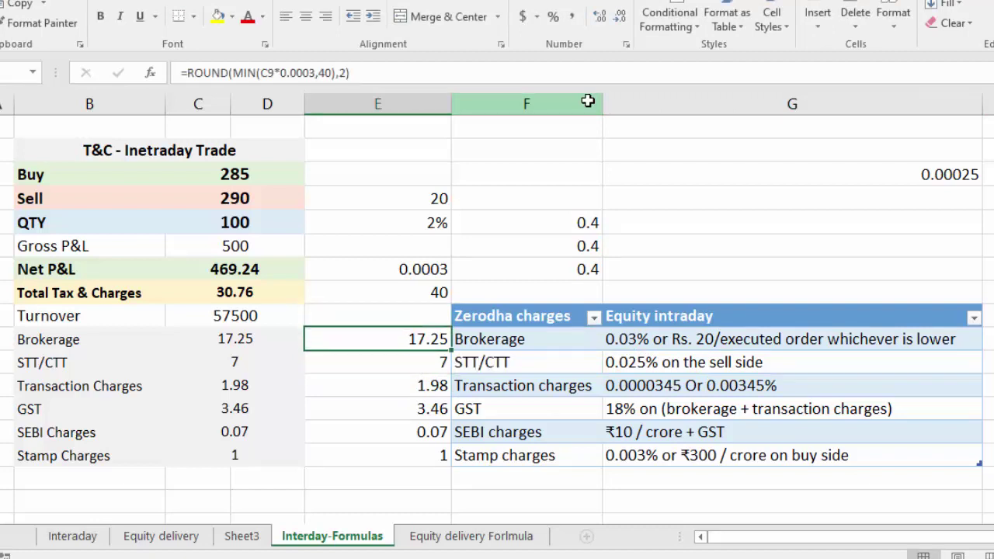
key(Down)
key(F2)
key(Escape)
Enter the sell value formula =(C4*C5) in E11, showing 29000
text(=)
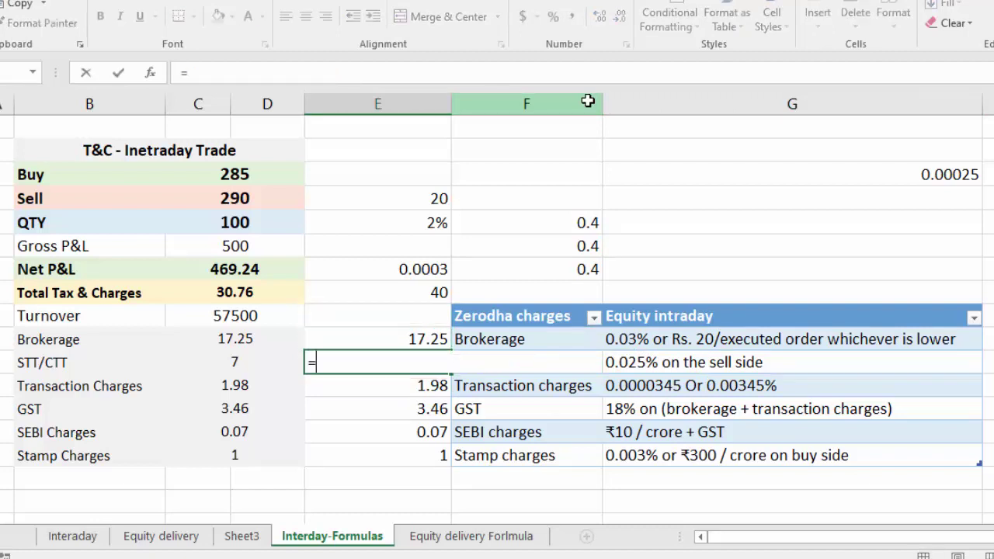
key(Left)
key(Left)
key(Up)
key(Up)
key(Up)
key(Up)
key(Up)
key(Up)
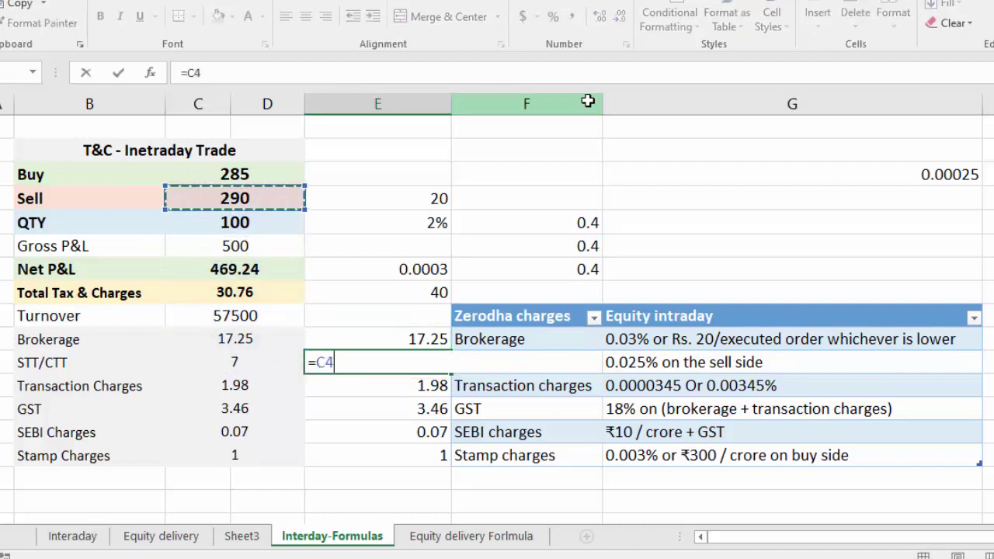
text(*)
key(Left)
key(Left)
key(Up)
key(Up)
key(Up)
key(Down)
key(Down)
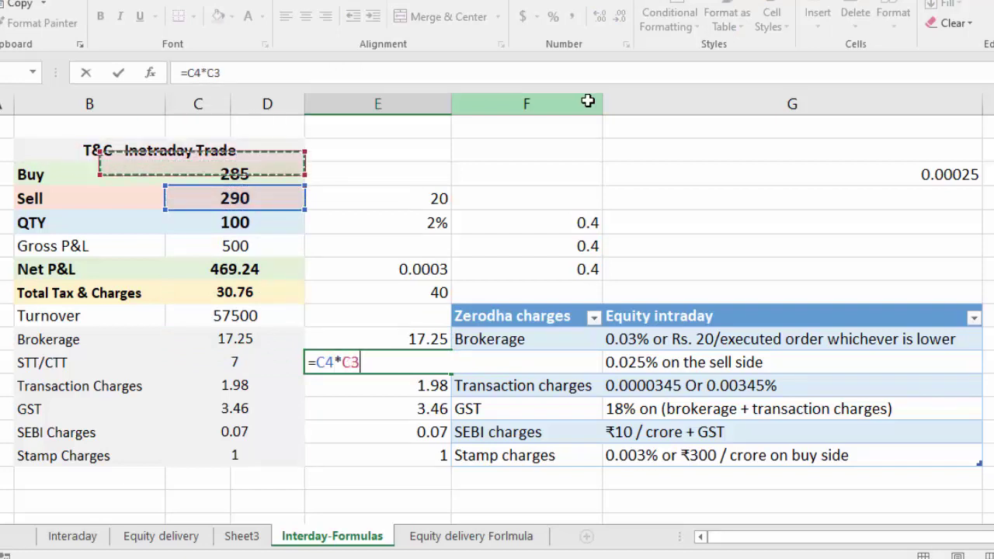
key(Down)
key(Down)
key(shift+Tab)
key(Right)
key(F2)
key(Left)
key(Left)
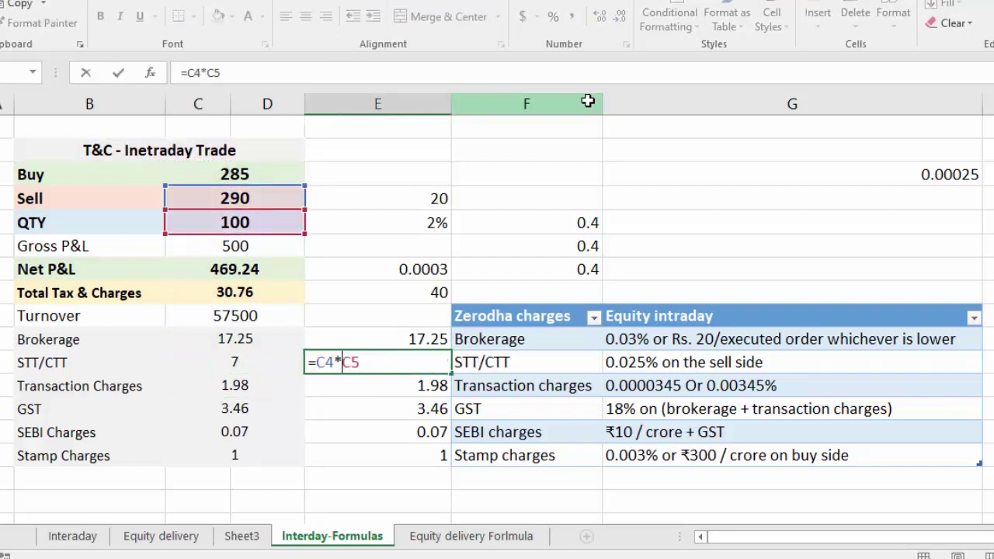
text(()
text())
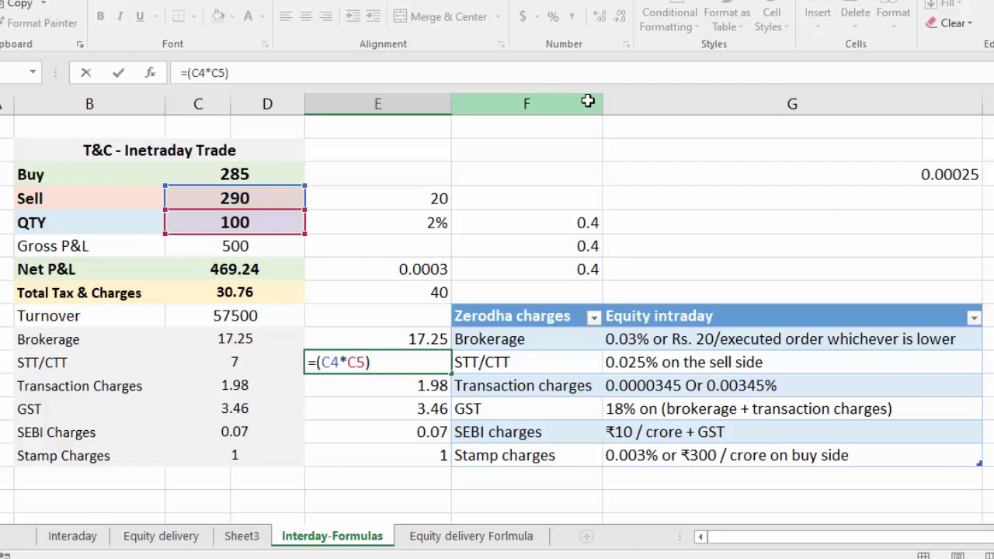
key(Return)
Enter the 0.025% STT rate as =0.025/100 in the cell beside the charges header
key(Up)
key(Up)
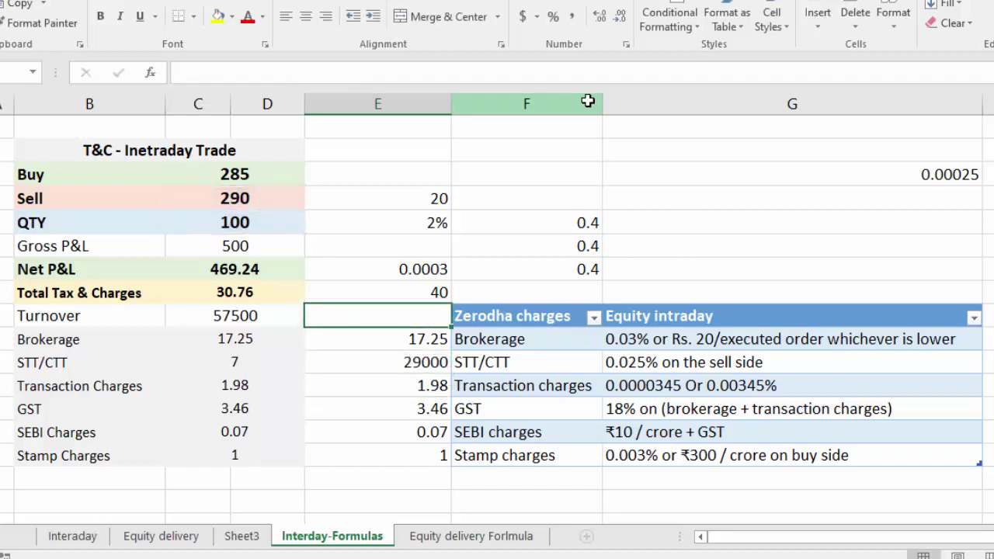
text(=)
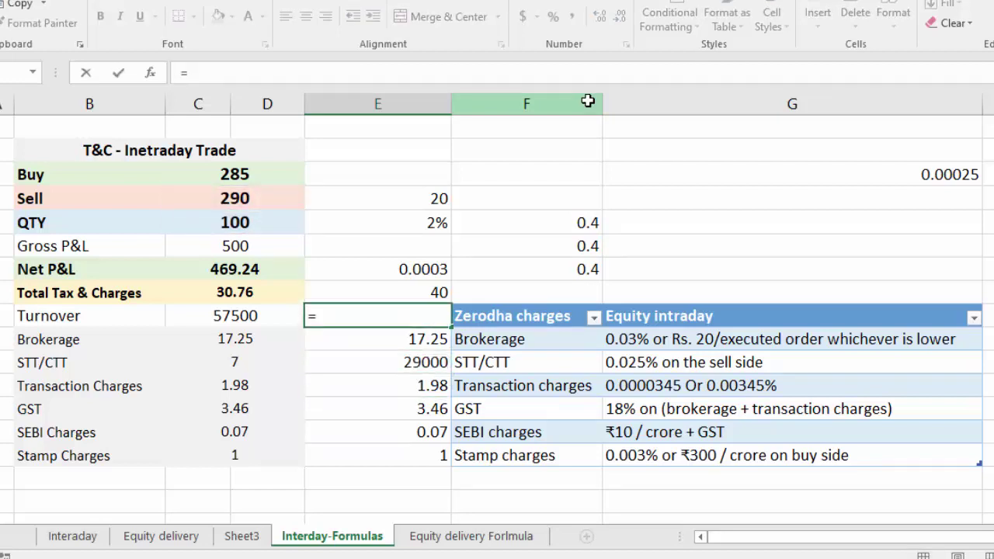
text(0.025/)
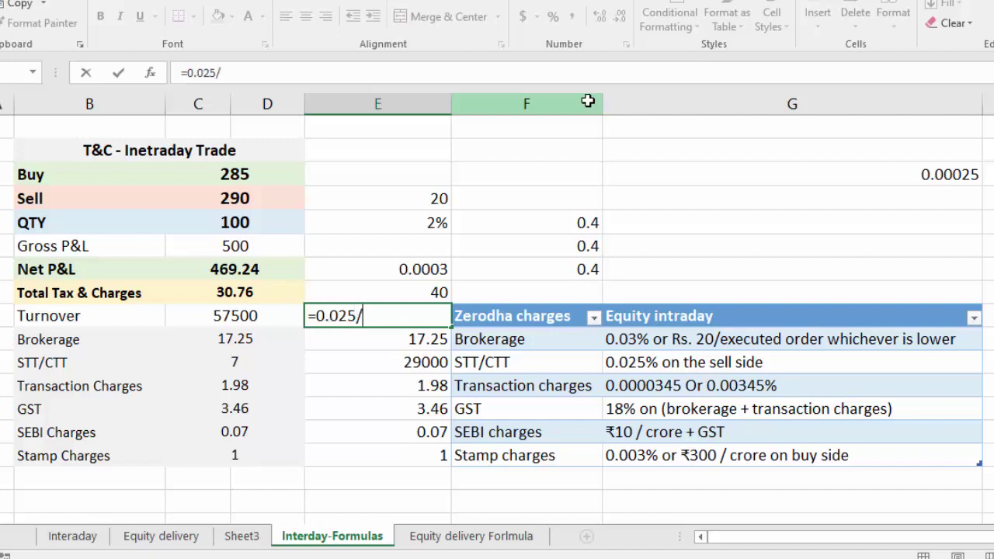
text(100)
key(ctrl+Return)
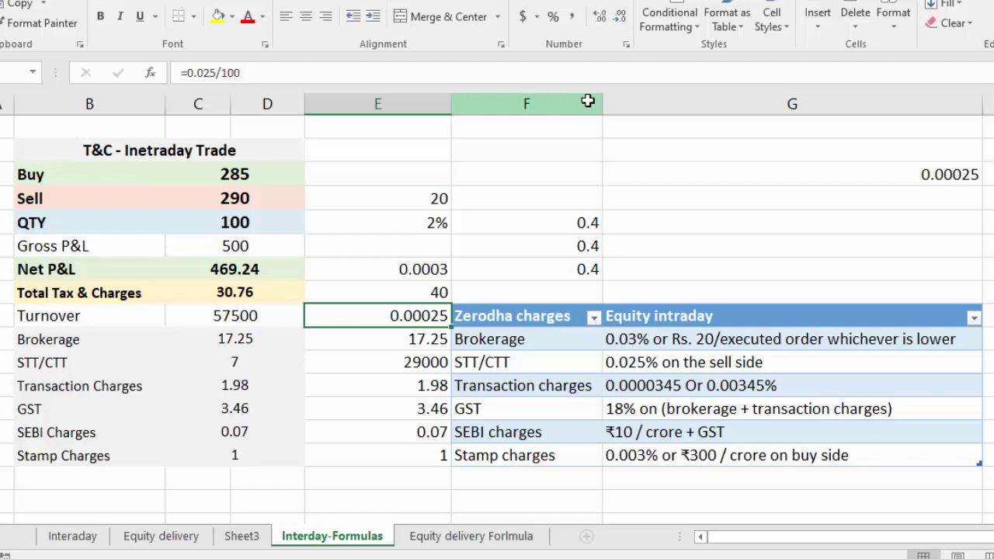
key(Down)
key(Down)
key(Down)
key(F2)
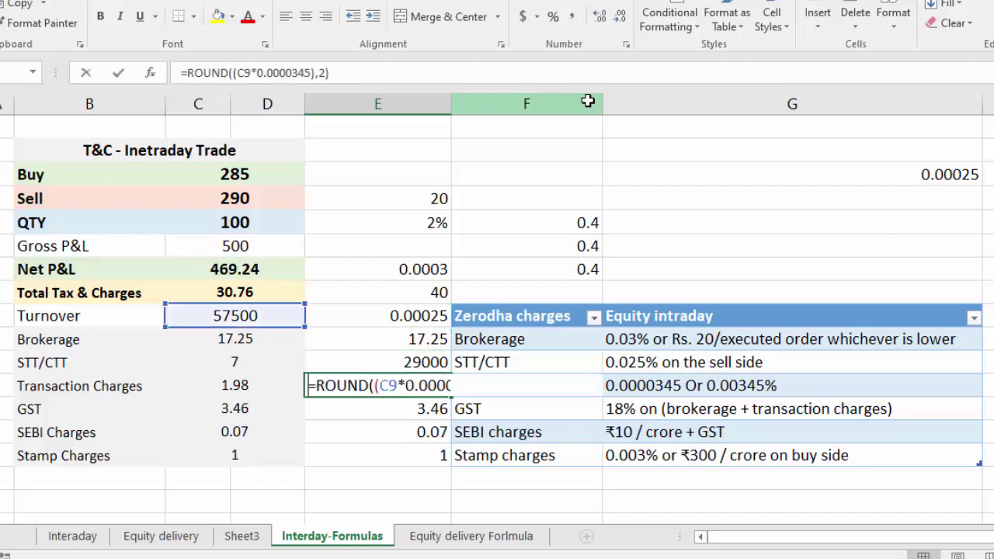
key(Escape)
Multiply the E11 sell value by 0.00025, giving 7.25
key(Up)
key(Up)
key(F2)
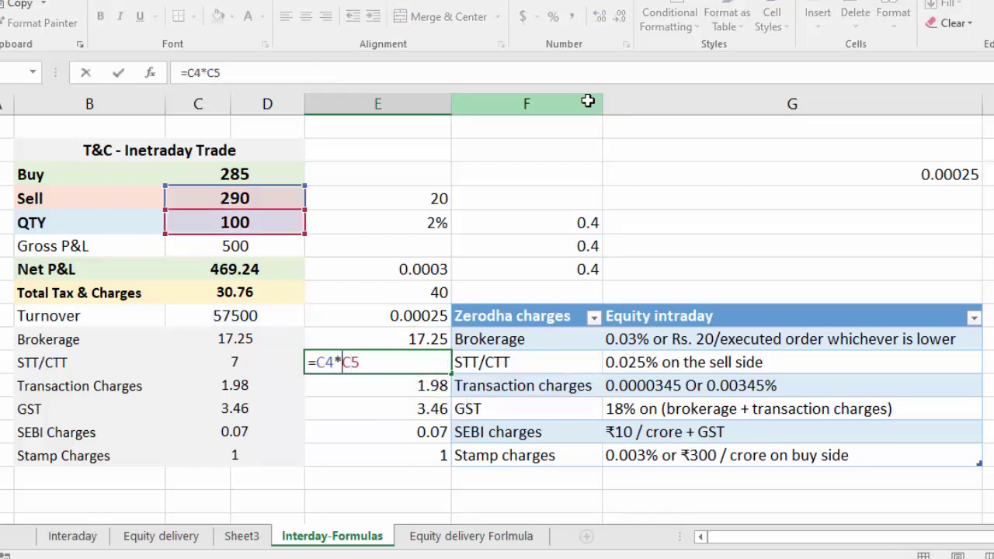
key(Left)
key(Left)
key(Left)
text(()
key(Right)
key(Right)
key(Right)
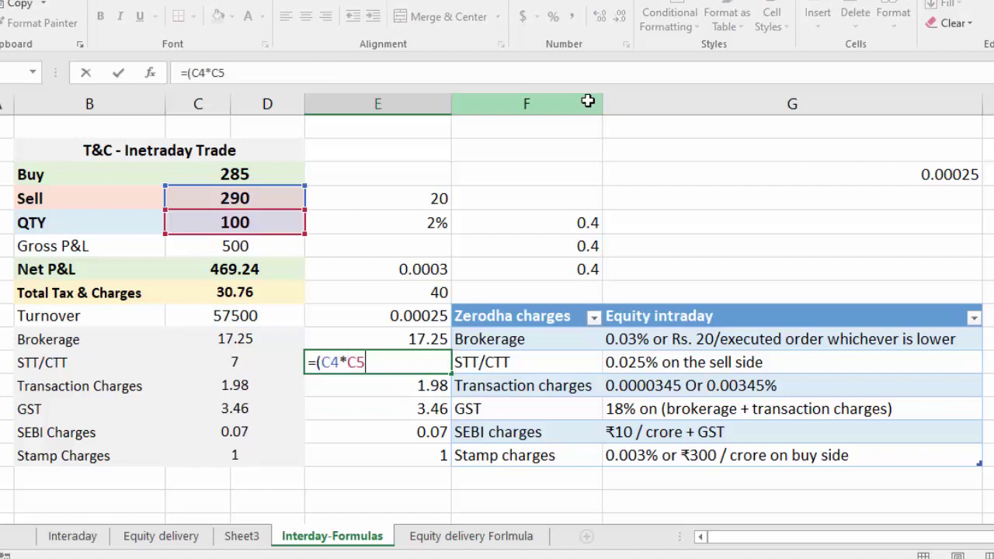
text()*0)
text(.00025)
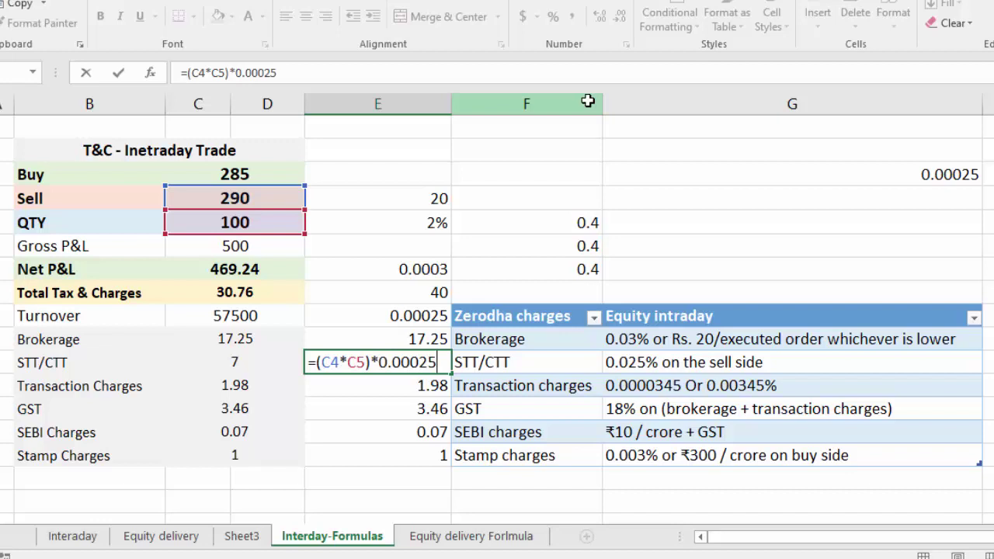
key(Return)
Wrap the STT/CTT formula in ROUND(...,0) so E11 shows 7
key(Up)
key(F2)
key(Escape)
key(Left)
key(Left)
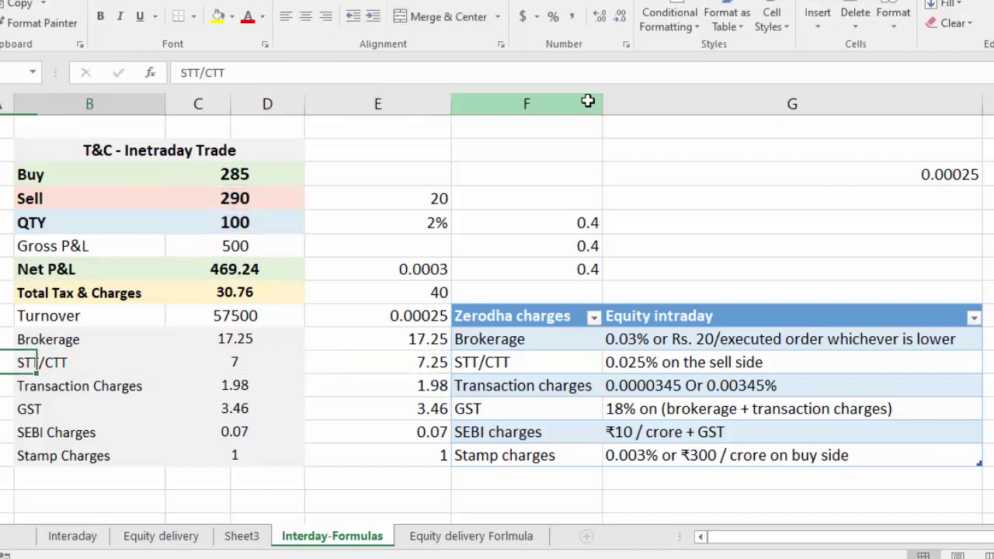
key(Right)
key(Right)
key(Right)
key(F2)
key(Left)
key(Left)
key(Left)
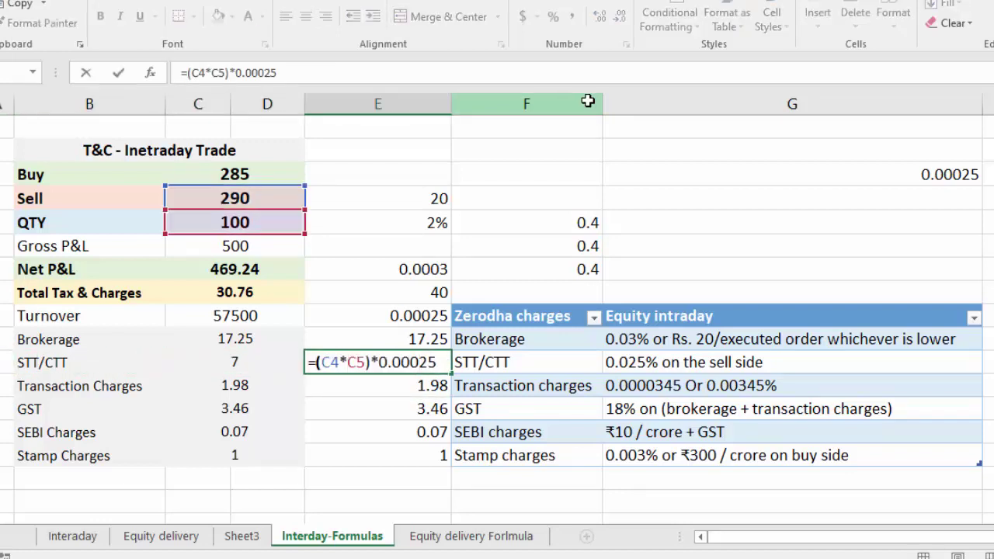
text(round)
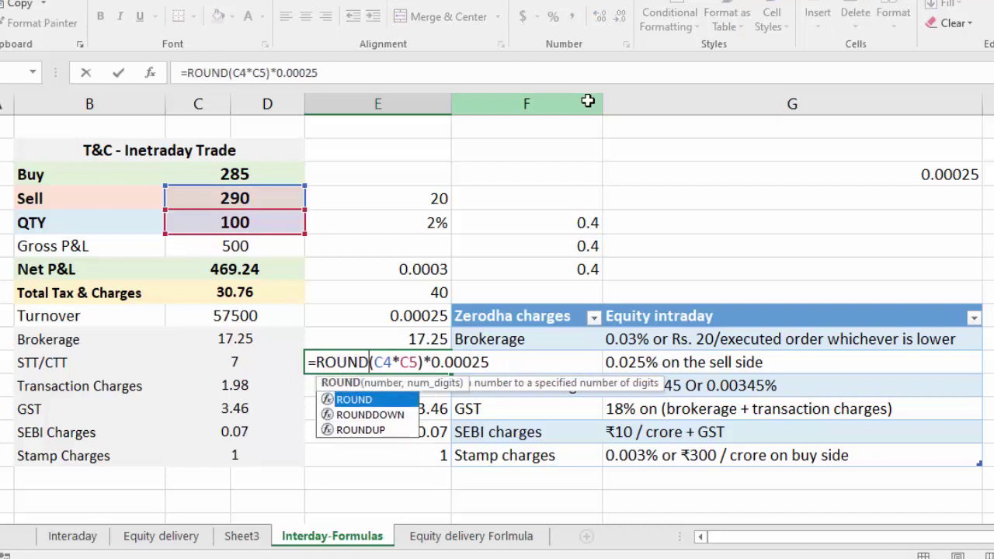
text(()
key(End)
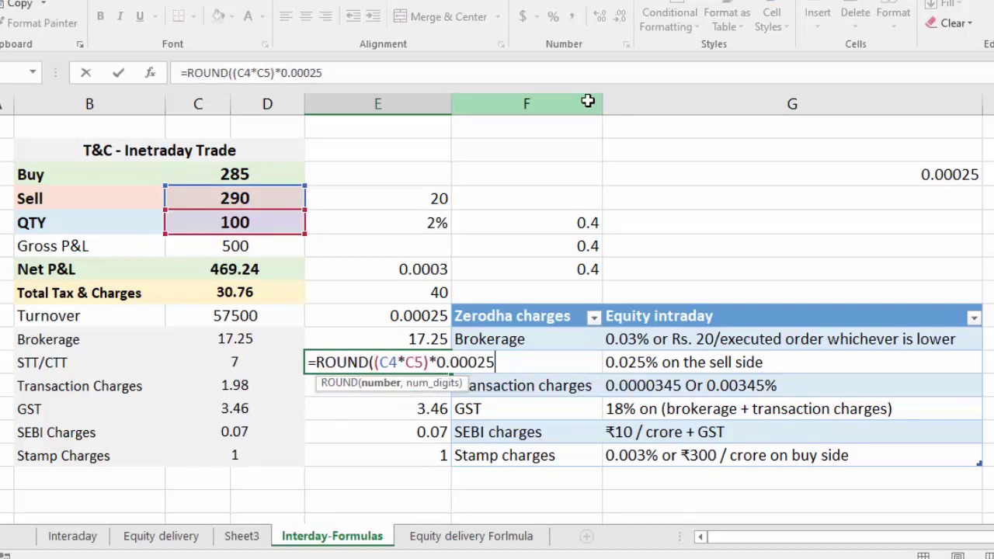
text(,0))
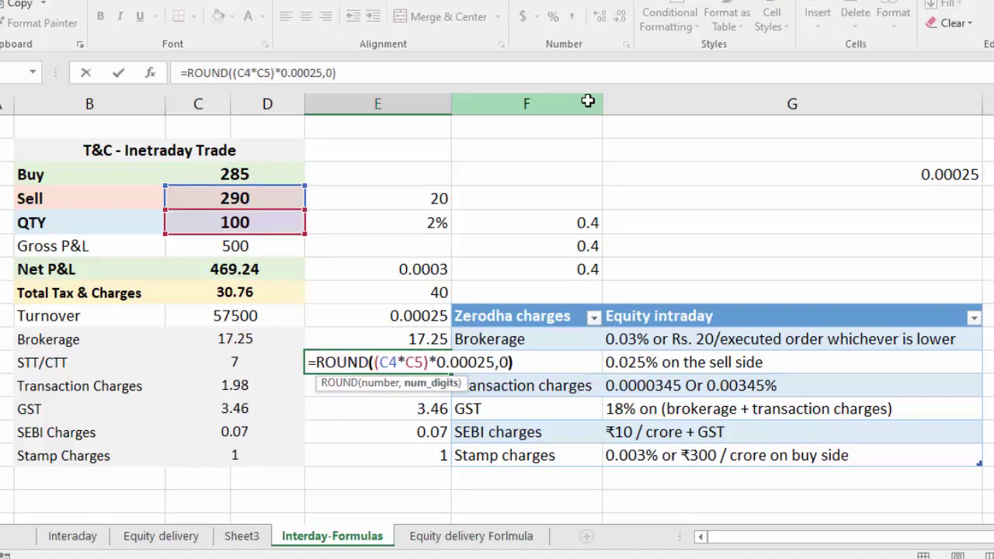
key(Return)
key(Up)
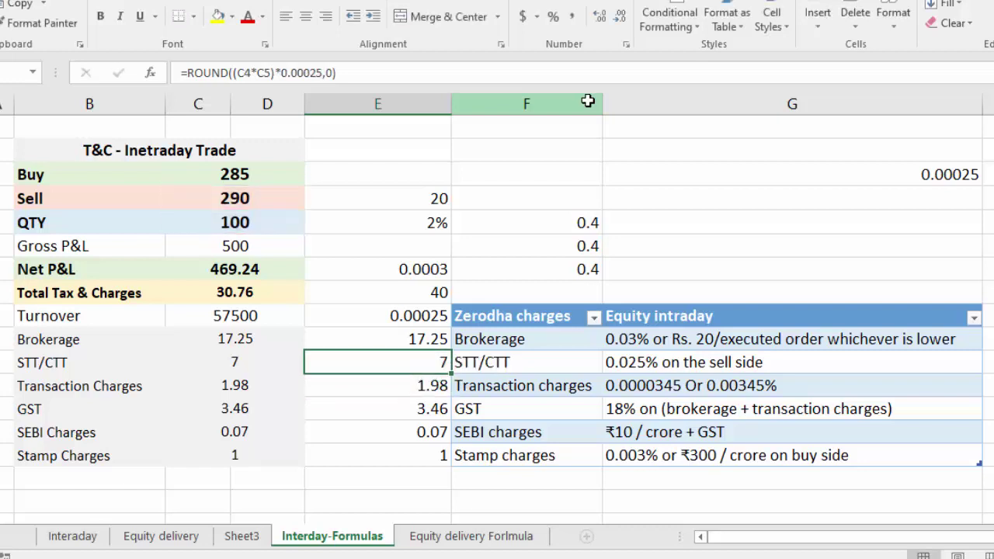
key(Left)
key(Right)
key(Up)
key(Down)
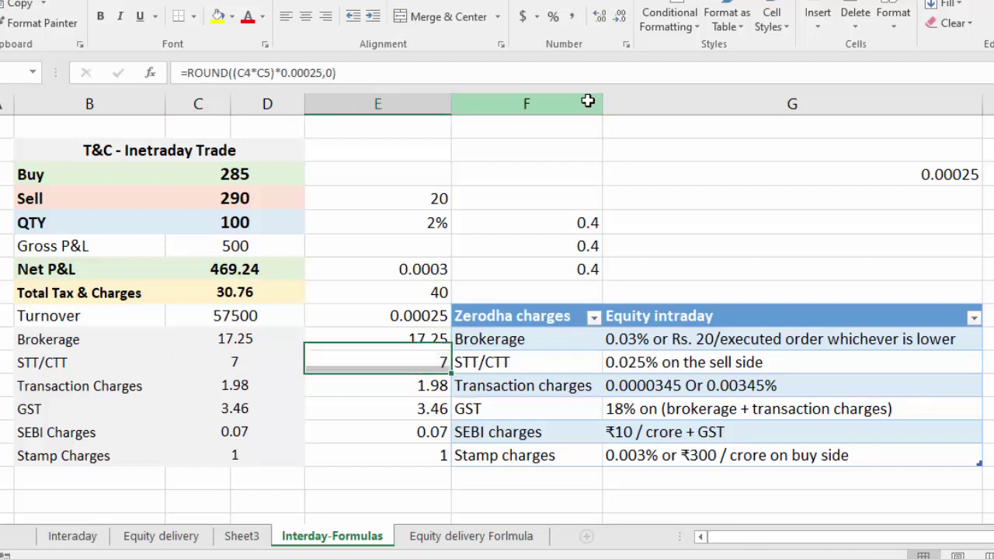
key(Down)
key(Right)
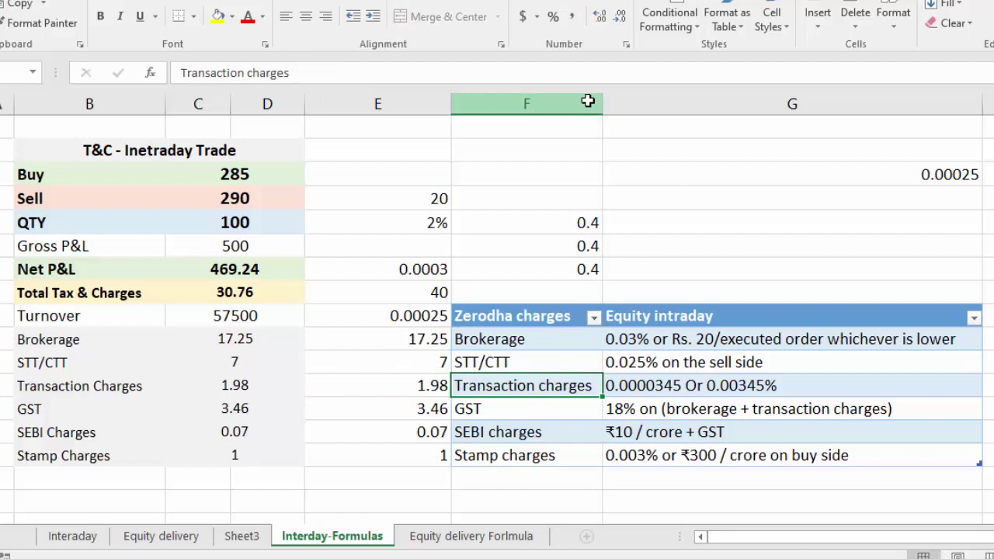
key(Right)
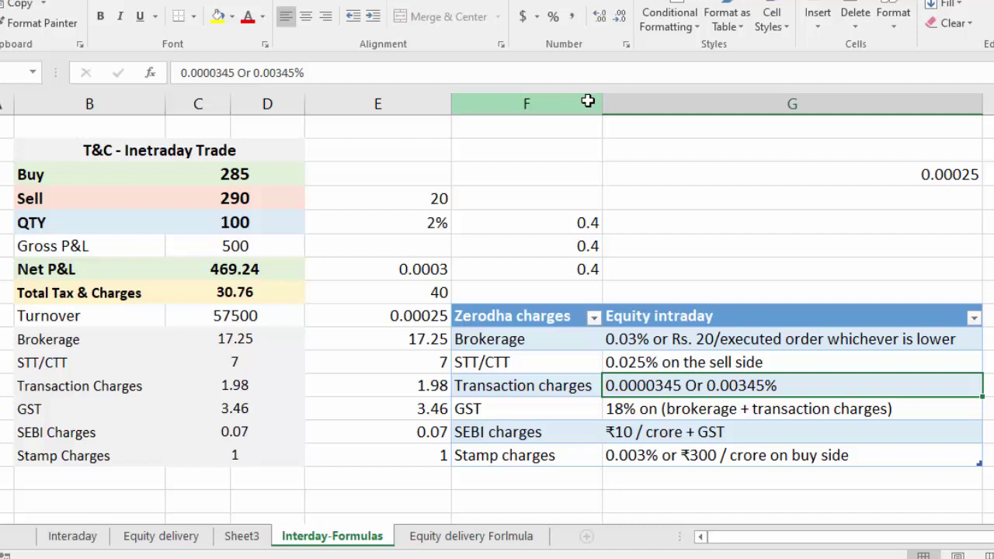
key(Left)
key(Down)
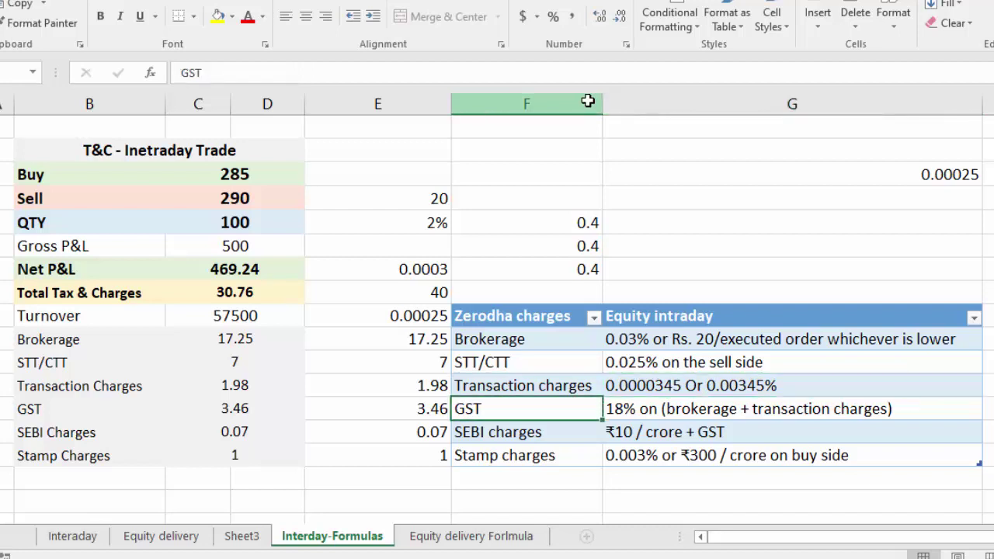
key(Right)
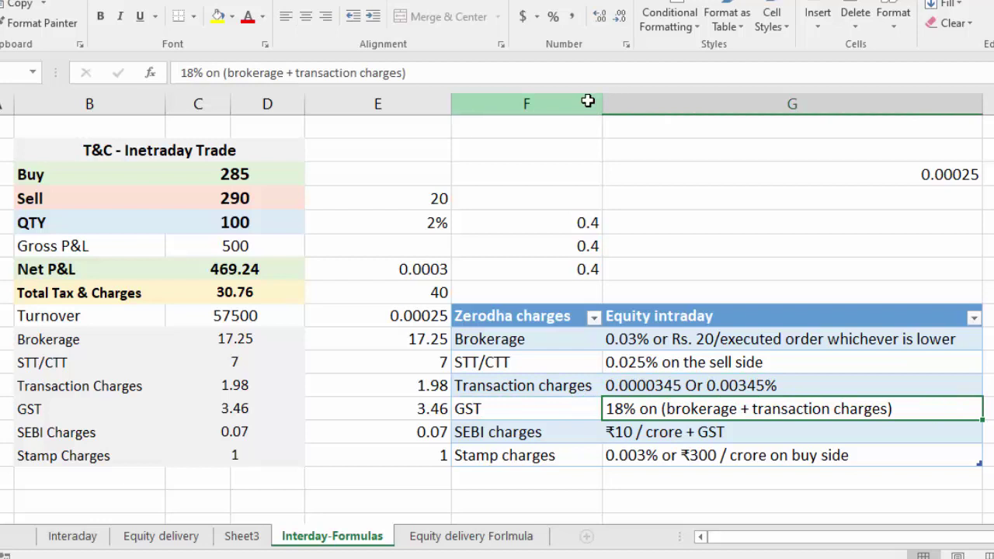
key(Left)
key(Left)
key(Left)
key(Left)
key(Up)
key(Up)
key(Up)
key(Right)
key(Right)
key(shift+Down)
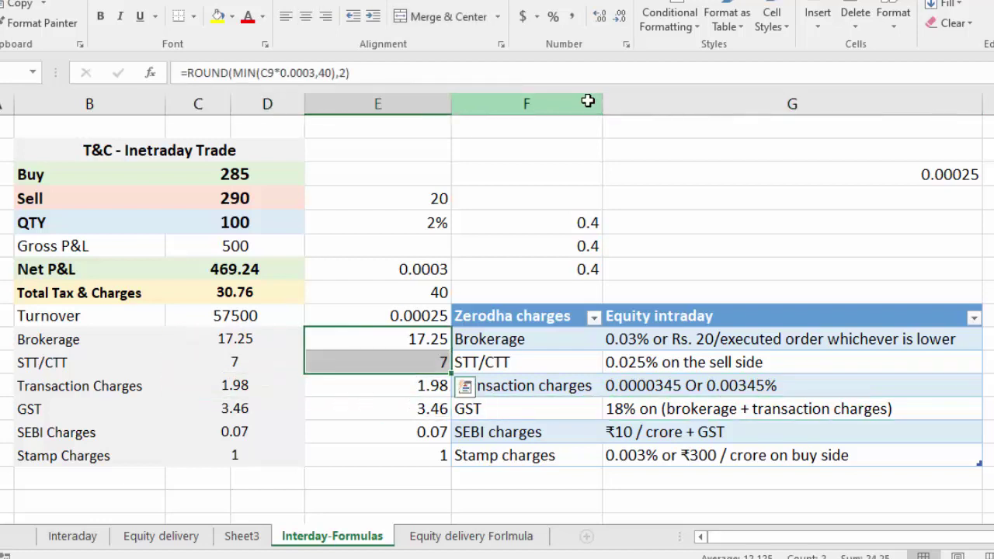
key(Up)
key(Up)
key(Up)
key(Up)
key(Right)
key(Right)
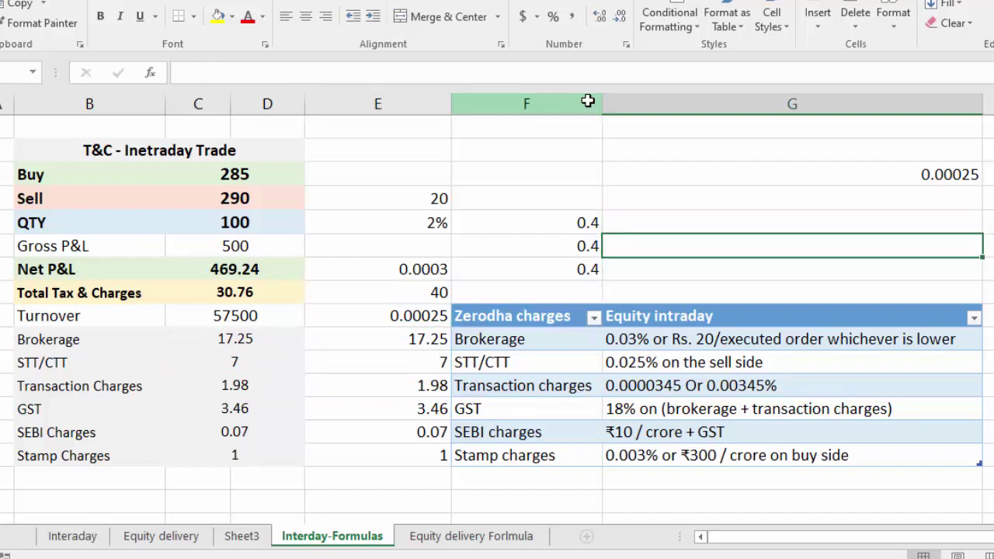
key(F2)
text(.)
key(BackSpace)
text(.18)
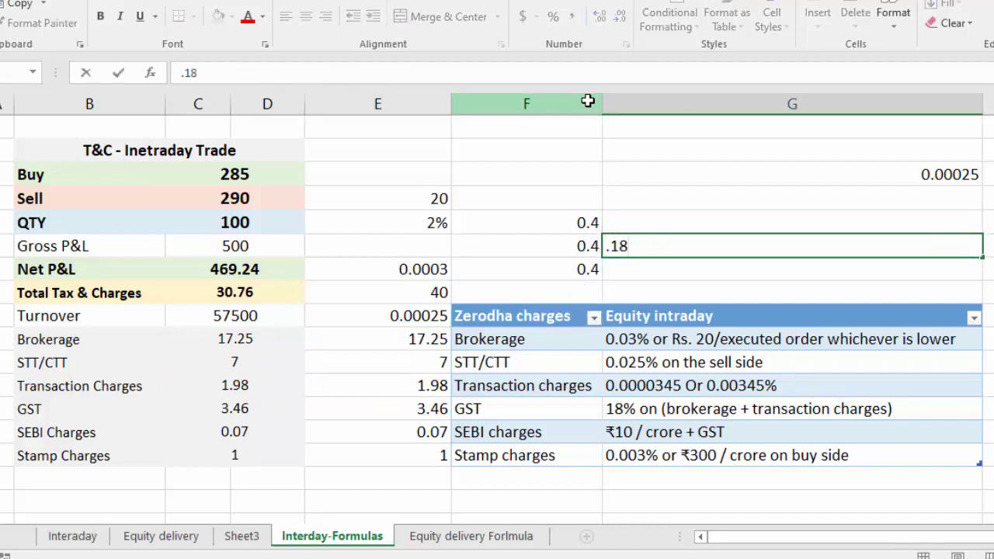
key(Return)
key(Up)
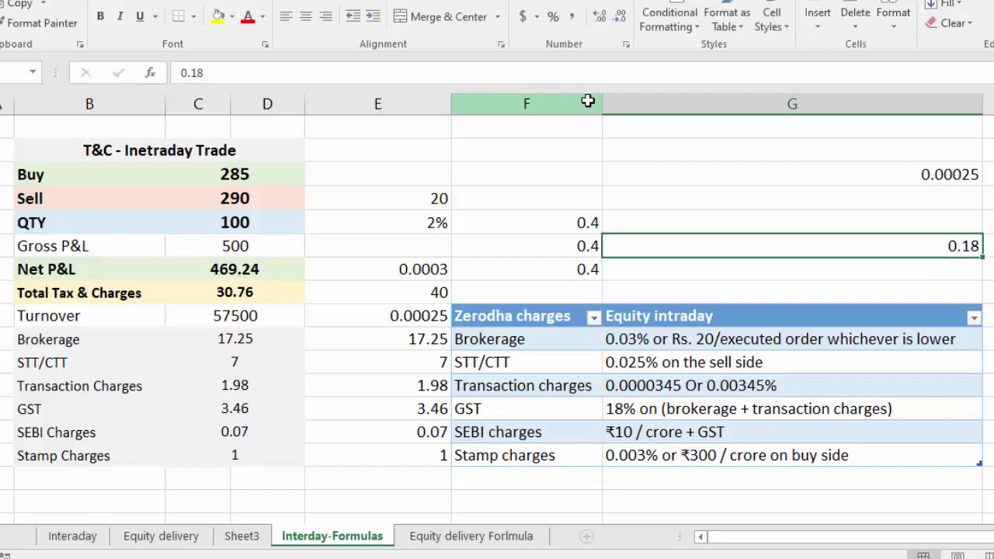
key(Delete)
key(Left)
key(Down)
key(Down)
key(Down)
key(Down)
key(Down)
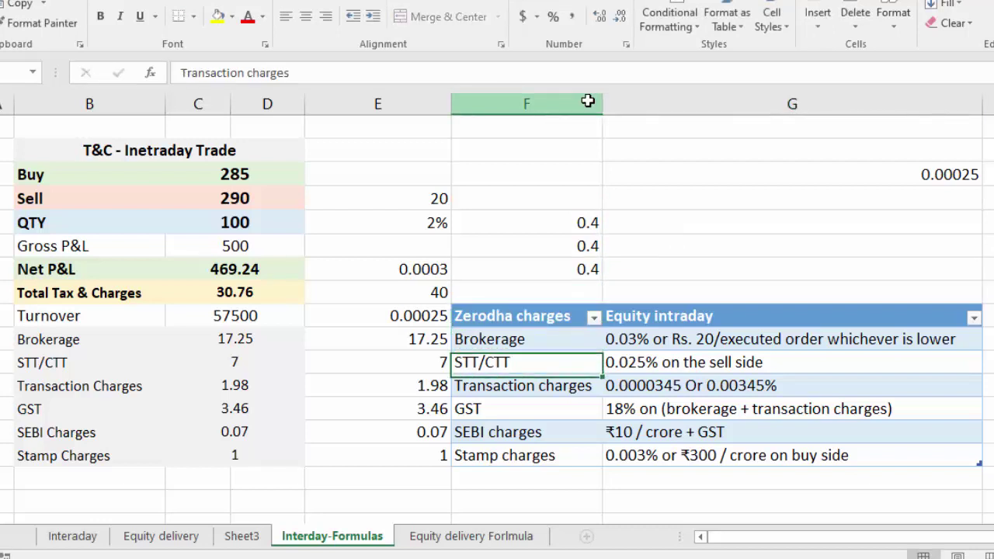
key(Down)
key(Right)
key(Up)
key(Up)
key(Up)
key(Up)
key(Down)
key(Down)
key(Down)
key(Down)
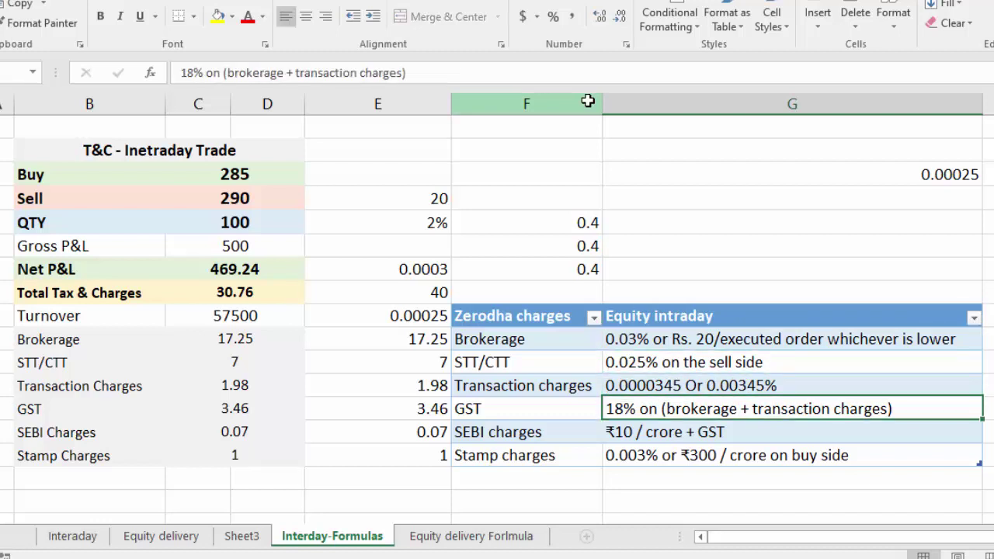
key(Left)
key(Down)
key(Right)
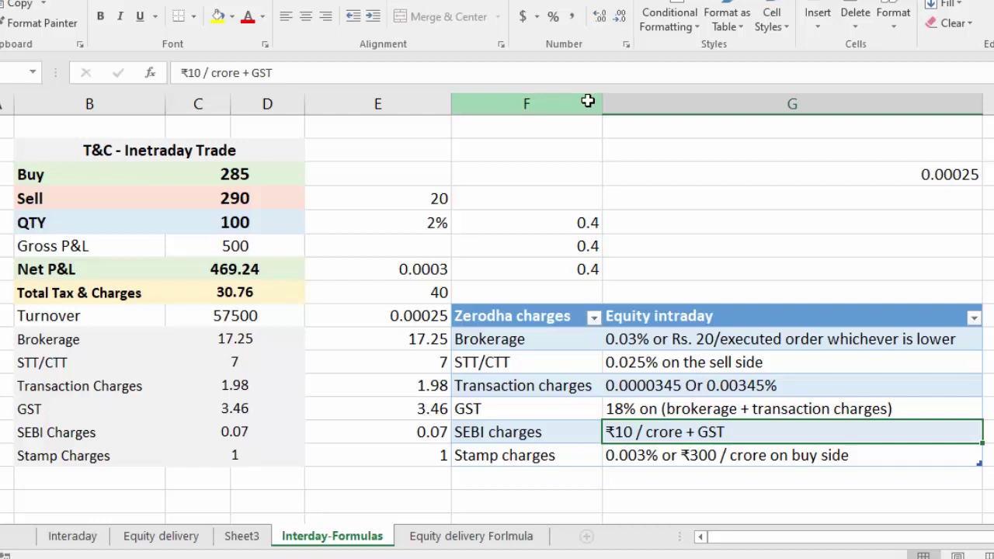
key(Down)
key(Down)
key(Down)
key(Left)
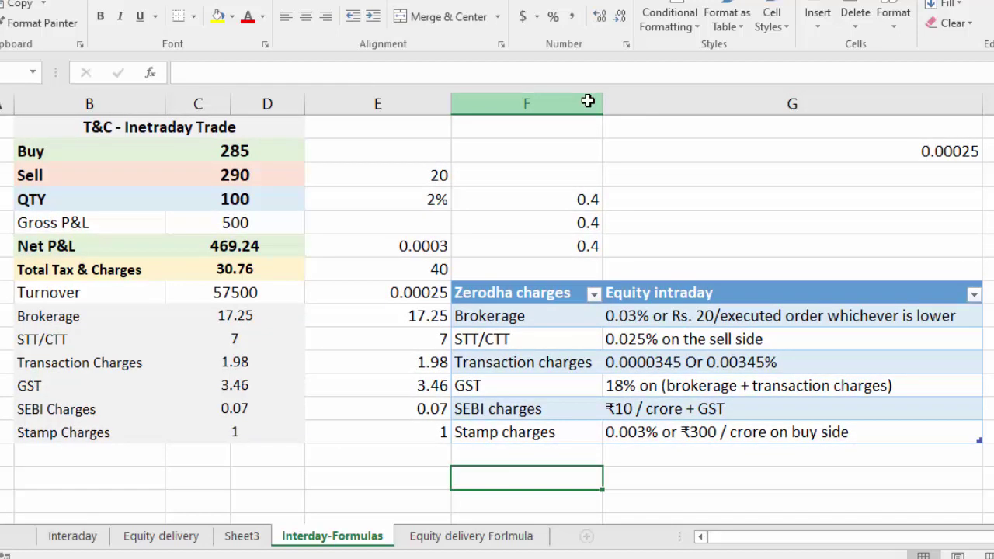
Enter =10/10000000 in F17 as the SEBI rate, giving 0.000001
text(10/)
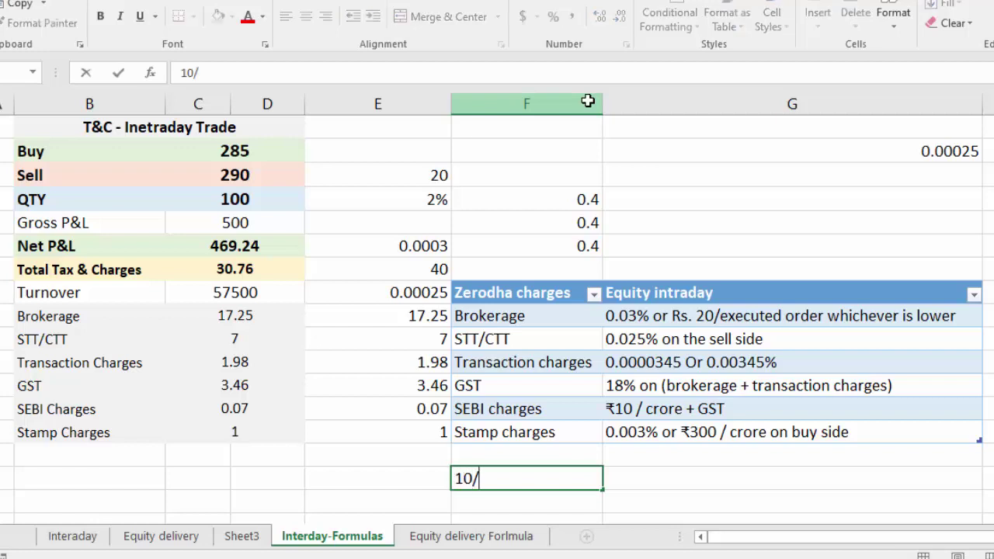
key(Home)
text(=)
key(End)
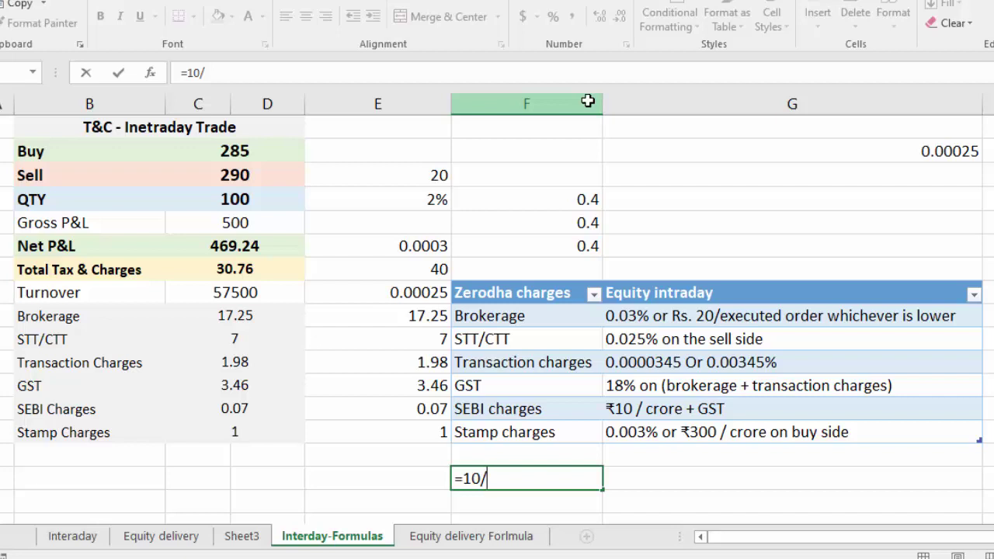
text(1000)
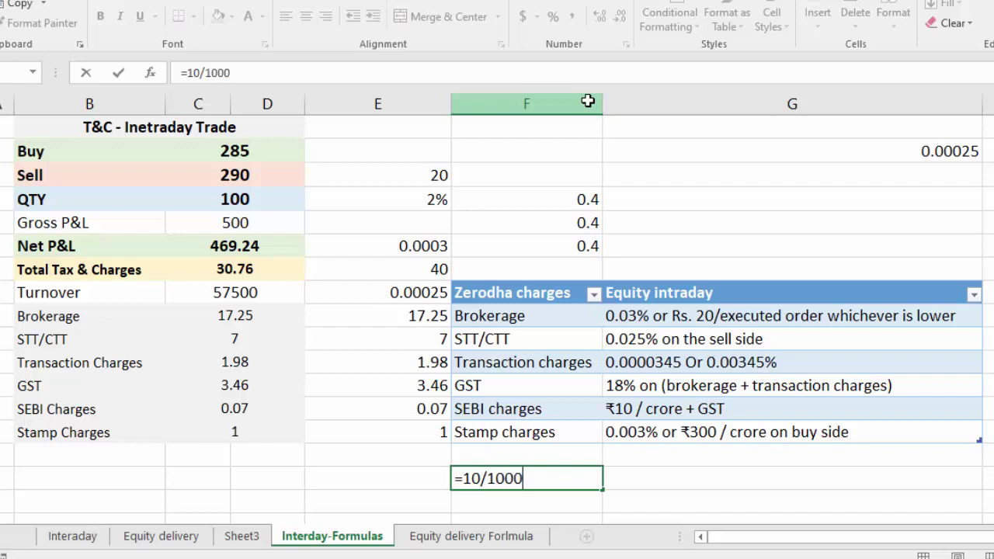
text(000)
text(0)
key(Return)
key(Up)
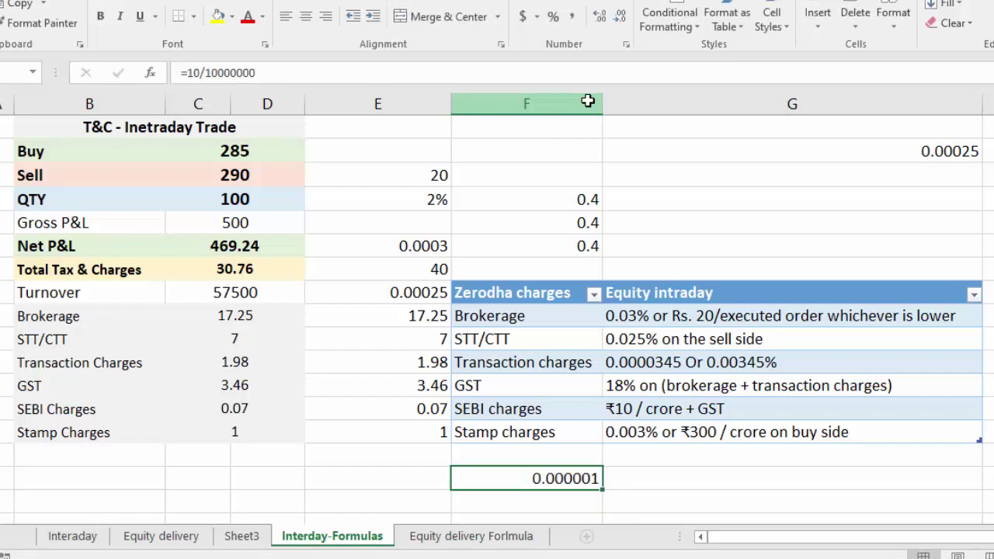
key(Up)
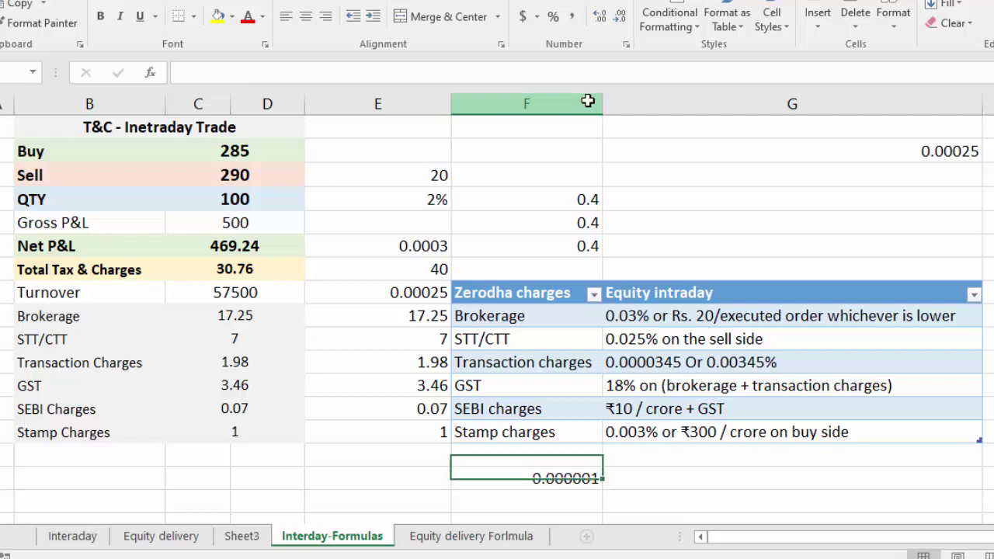
key(Down)
key(Left)
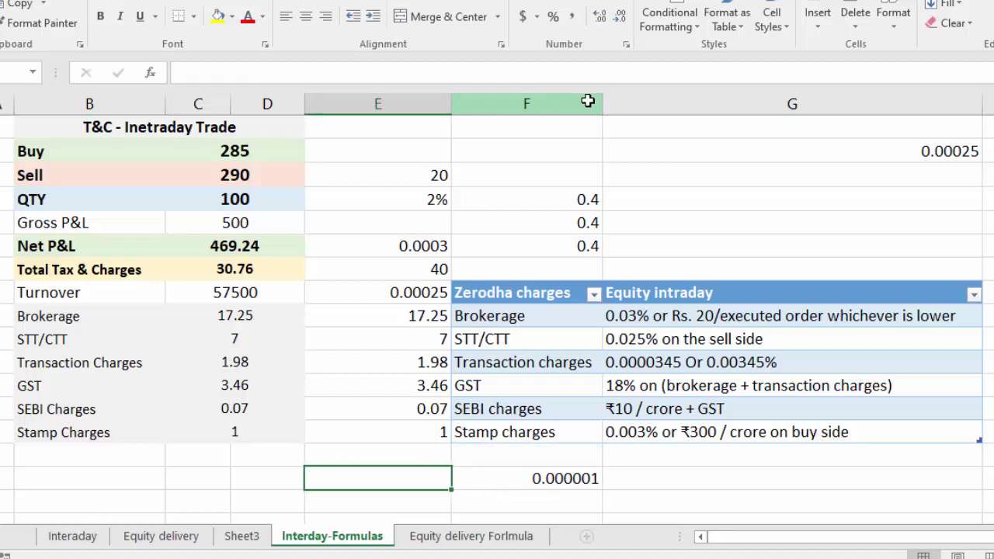
Compute the SEBI charge in E17 as =C9*0.000001, giving 0.0575
text(=)
key(Up)
key(Left)
key(Left)
key(Up)
key(Up)
key(Up)
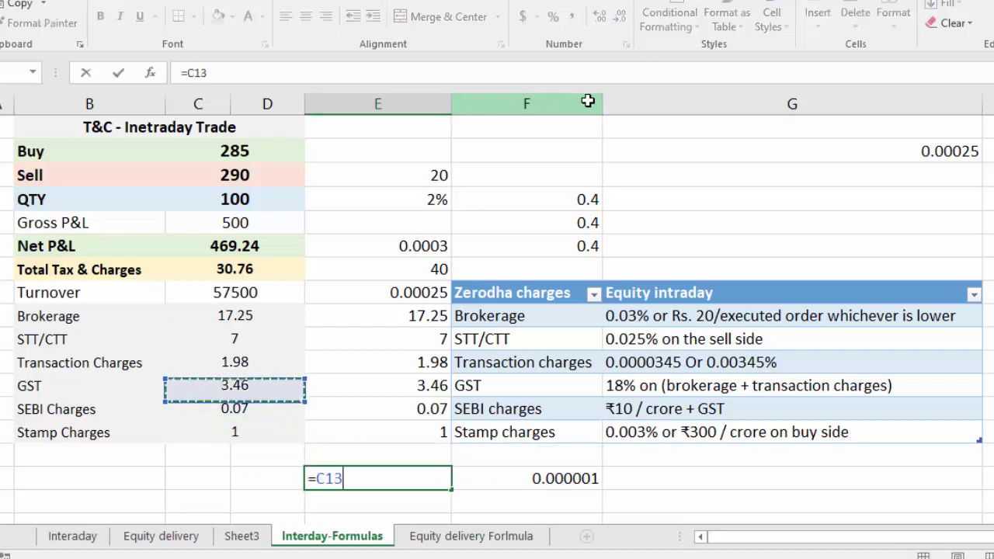
key(Up)
key(Up)
key(Up)
key(Up)
text(*)
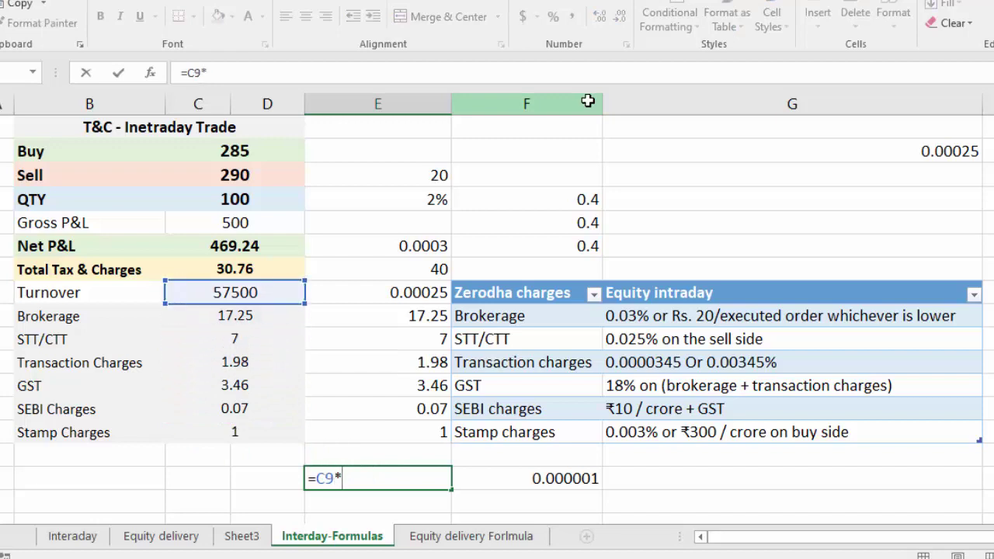
text(0.0000)
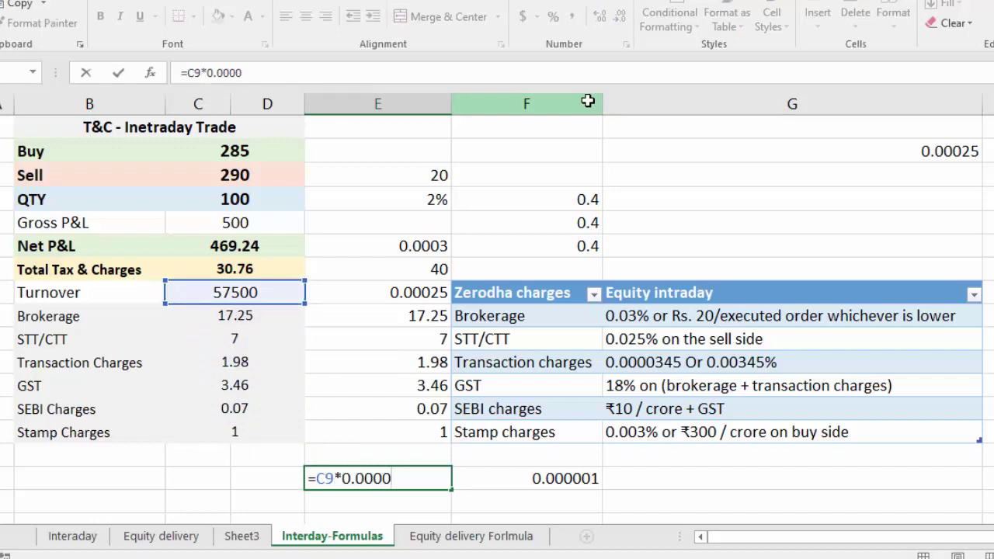
text(01)
key(Left)
key(Right)
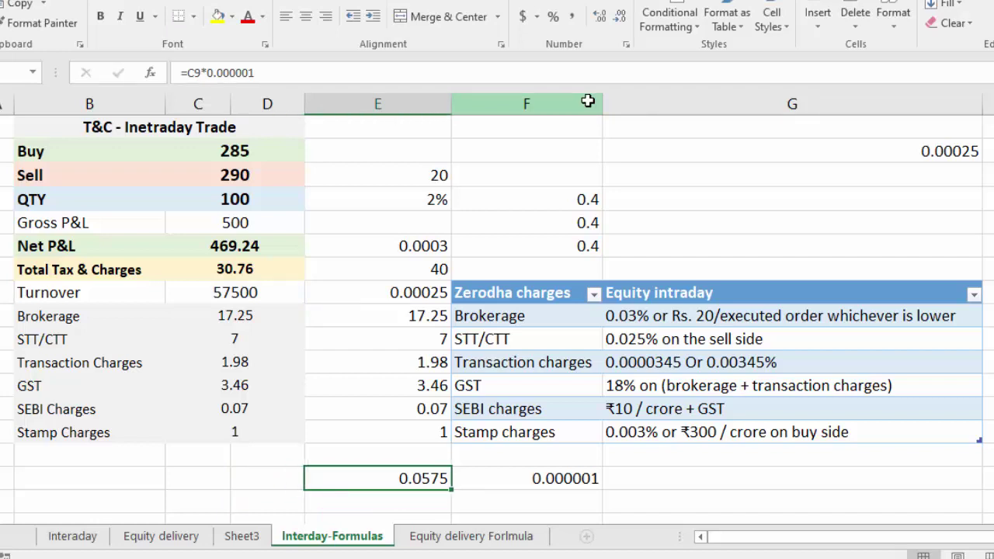
key(Right)
key(Left)
key(Down)
text(=)
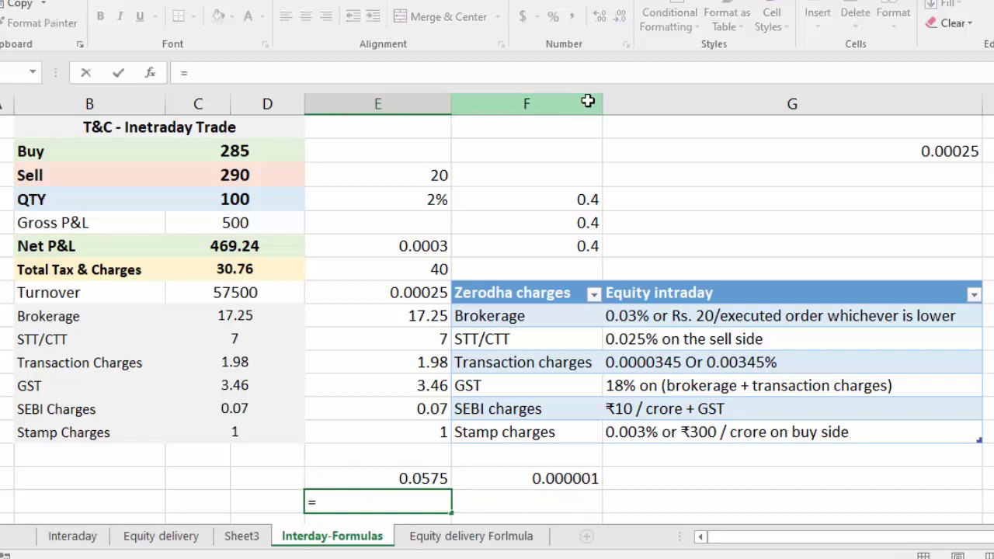
Build =(C9*0.000001)*0.18 in E18 for 18% GST on SEBI, giving 0.01035
key(Up)
key(Left)
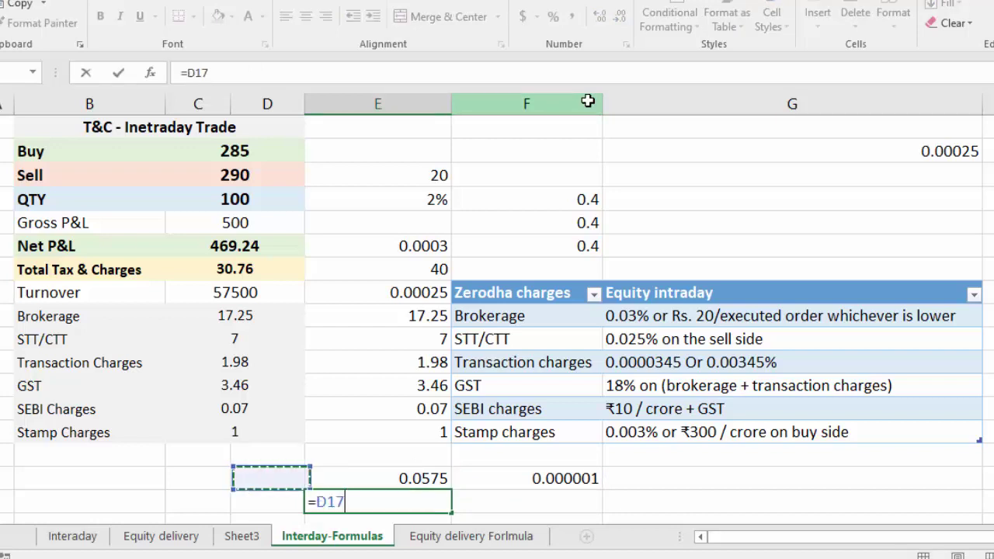
key(Left)
key(Up)
key(Up)
key(Up)
key(Up)
key(Up)
key(Up)
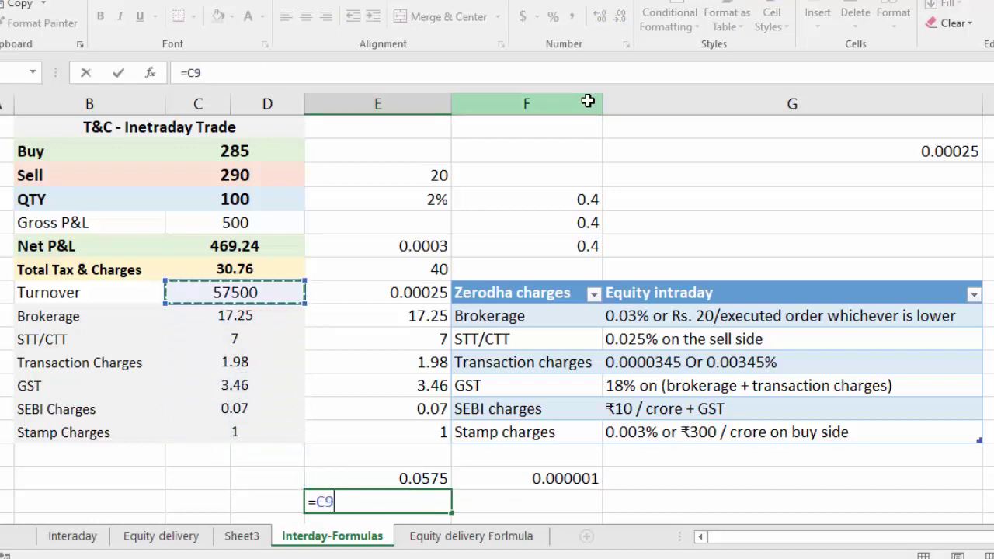
text(*0.0)
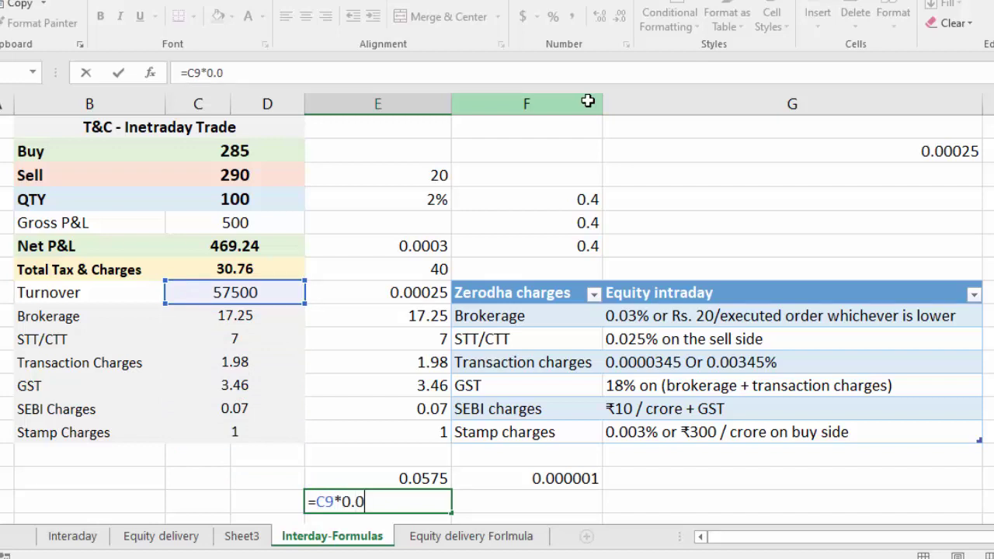
text(00001)
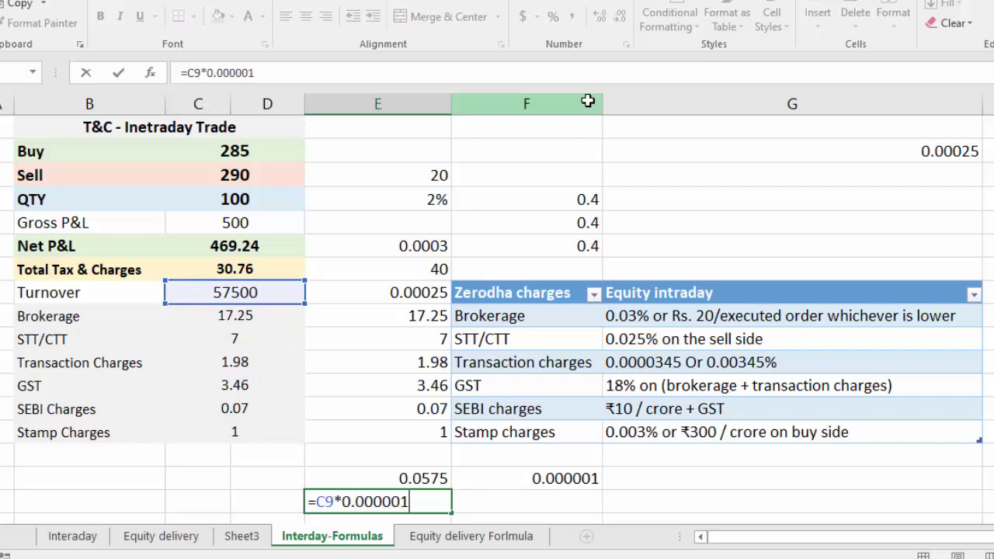
key(Return)
key(Up)
key(F2)
key(Left)
key(Home)
key(Right)
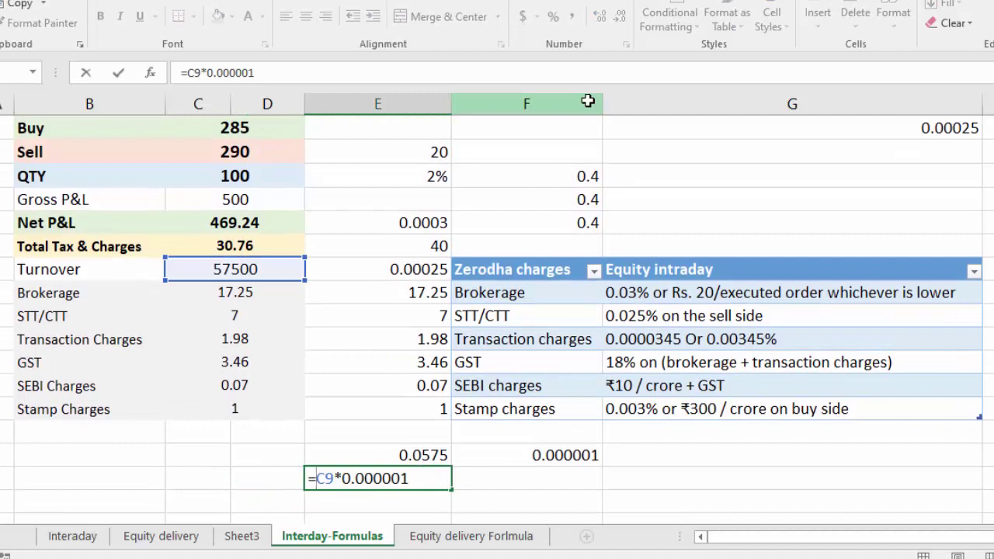
text(()
key(Right)
key(Right)
key(Right)
key(Right)
key(Right)
key(Right)
key(Right)
key(Right)
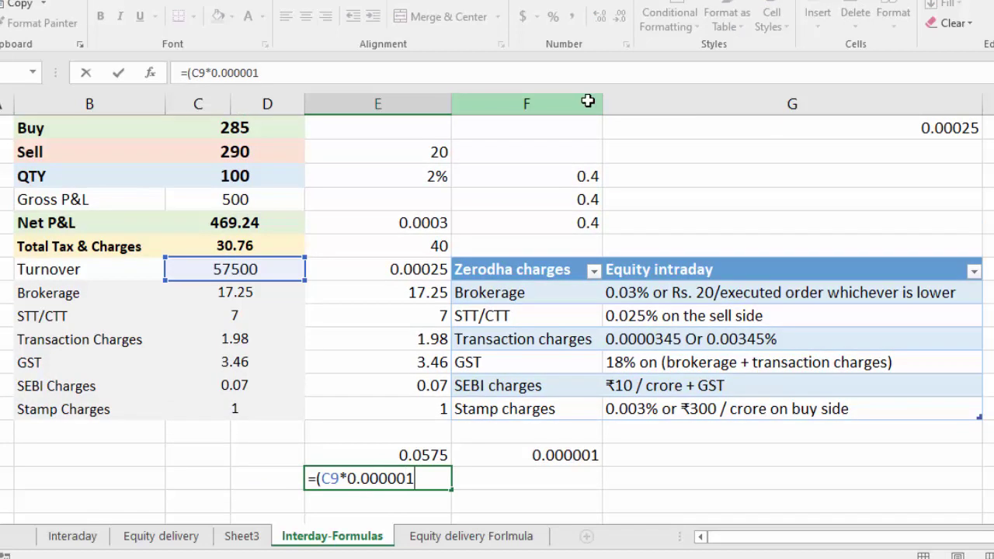
text()*.1)
text(8)
key(Return)
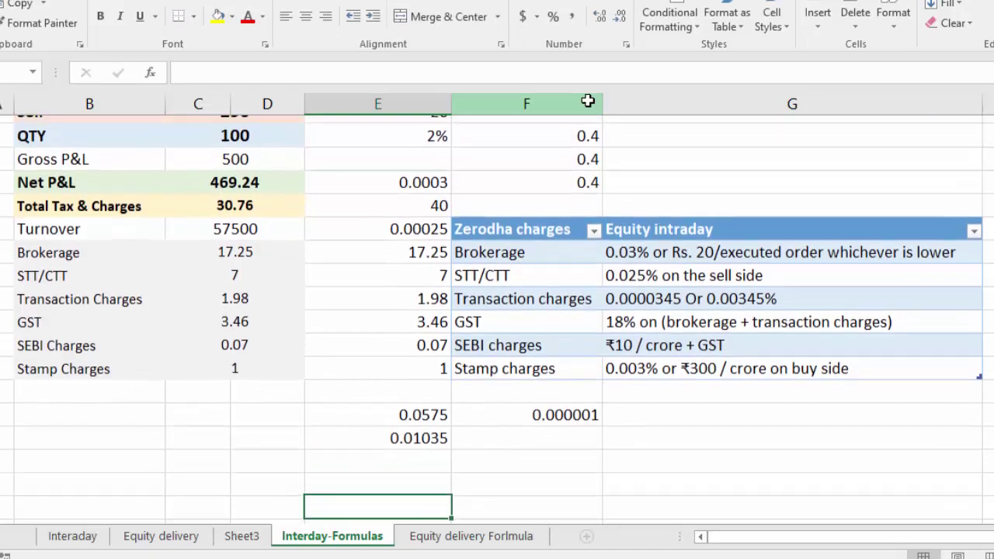
Copy the GST expression (C9*0.000001)*0.18 without its equals sign
key(Up)
key(Up)
key(F2)
key(Return)
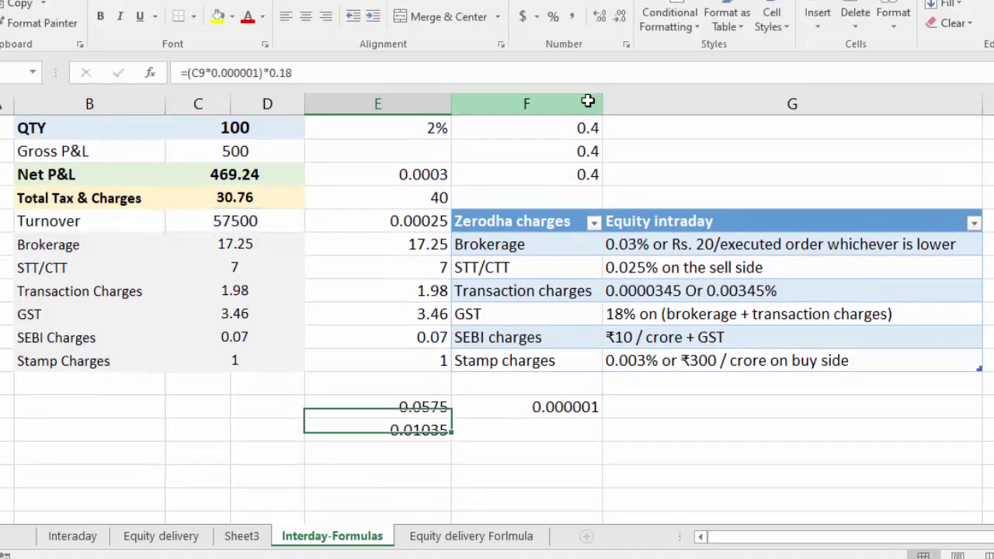
key(F2)
key(ctrl+shift+Left)
key(ctrl+shift+Left)
key(ctrl+shift+Left)
key(ctrl+shift+Left)
key(ctrl+shift+Left)
key(shift+Right)
key(ctrl+c)
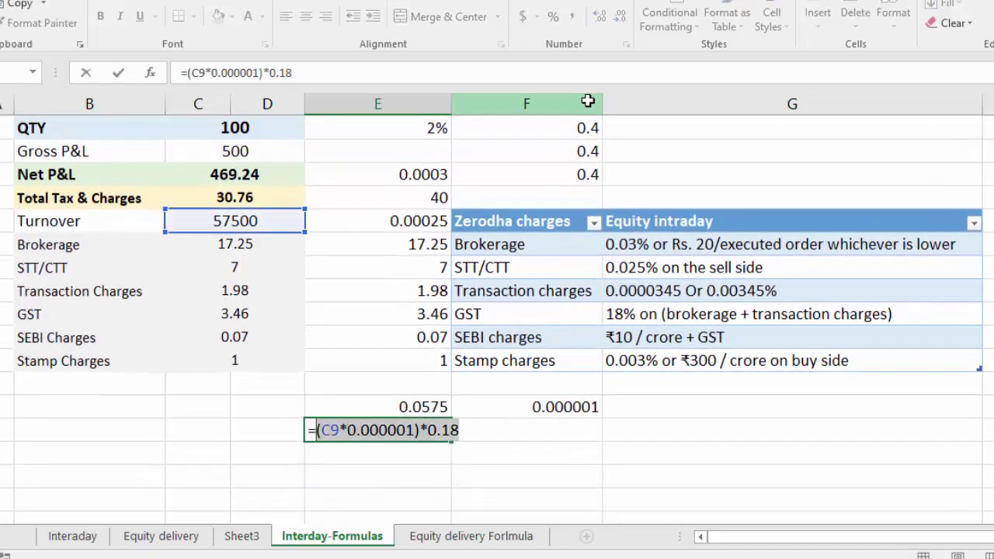
key(Return)
key(Up)
key(Up)
key(F2)
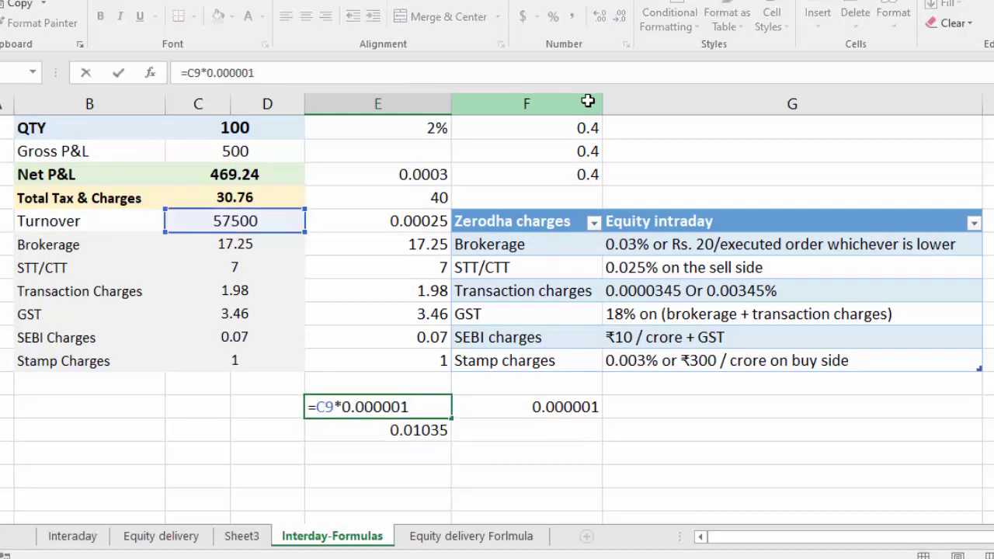
Append the pasted GST expression to the SEBI charge formula in E17
text(+()
key(ctrl+v)
text())
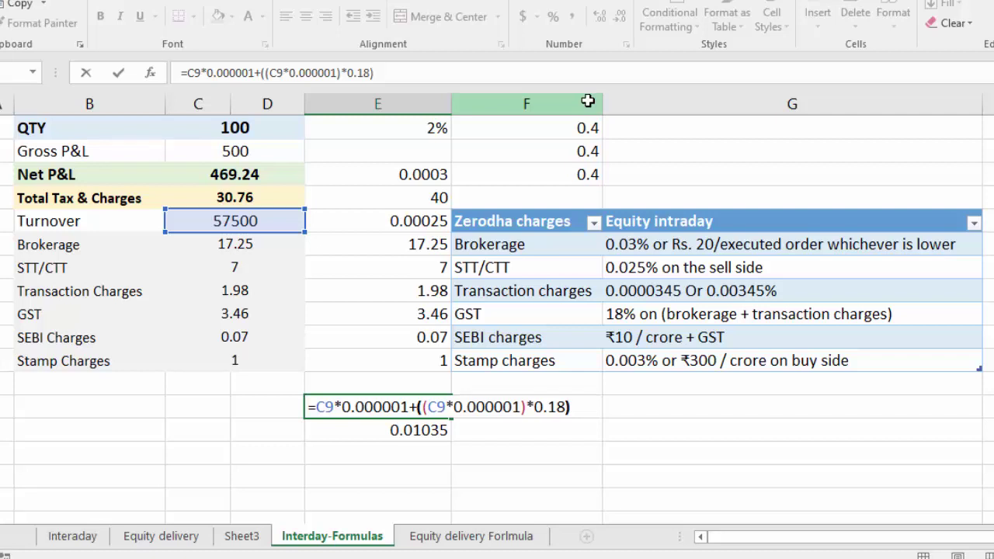
key(Return)
key(Up)
Wrap the combined SEBI plus GST formula in ROUND(...,2)
key(F2)
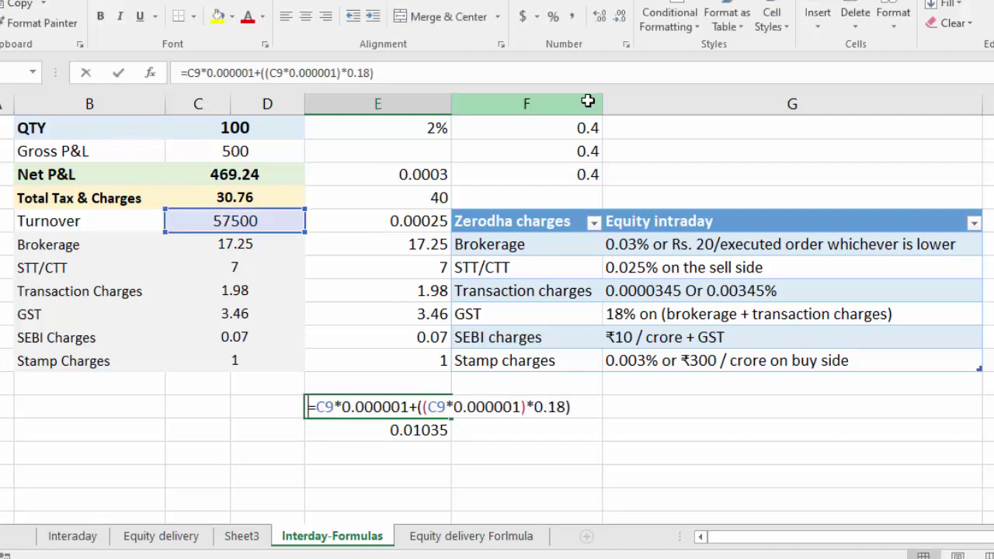
key(ctrl+Left)
key(ctrl+Left)
key(ctrl+Left)
key(Right)
text(r)
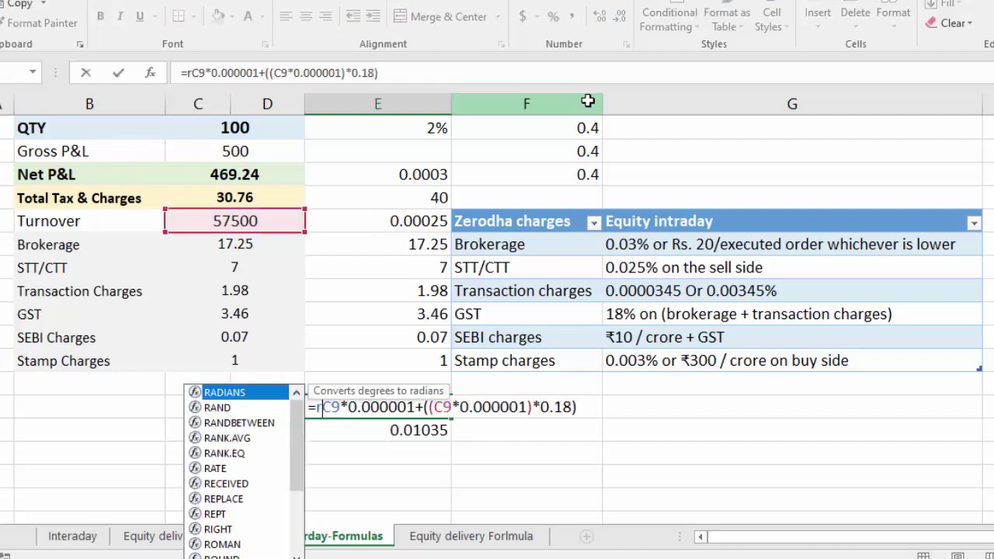
text(ound)
key(Tab)
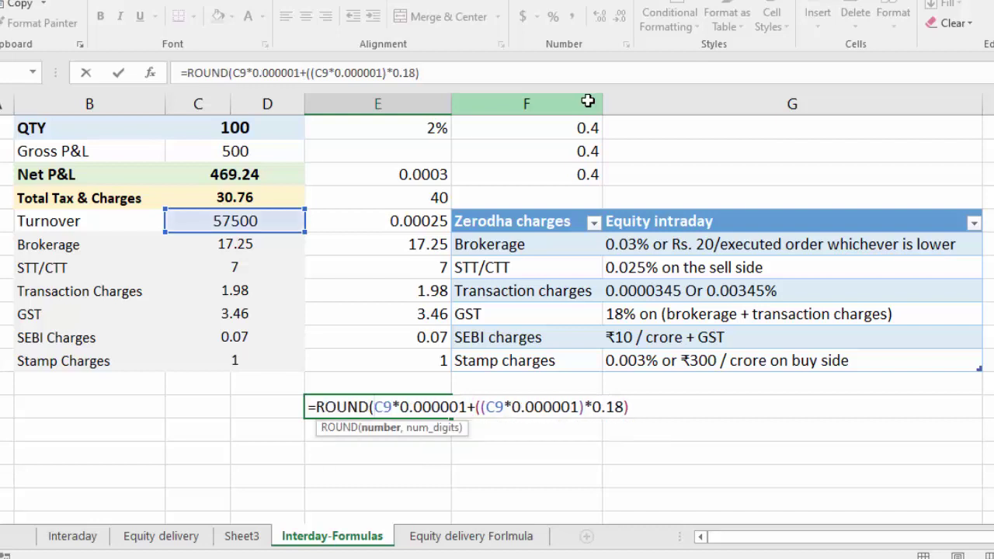
text(()
key(ctrl+Right)
key(ctrl+Right)
key(ctrl+Right)
text(,)
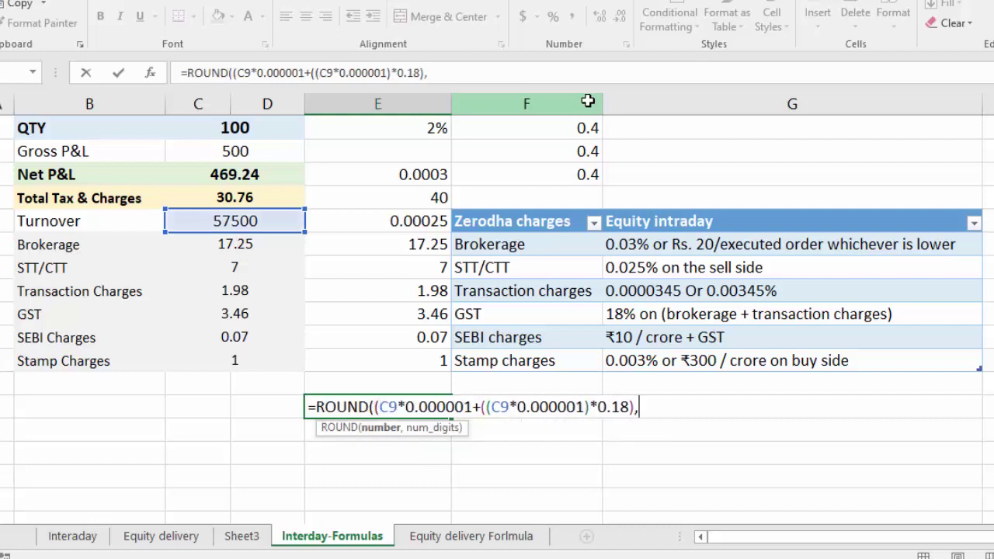
key(BackSpace)
text(),)
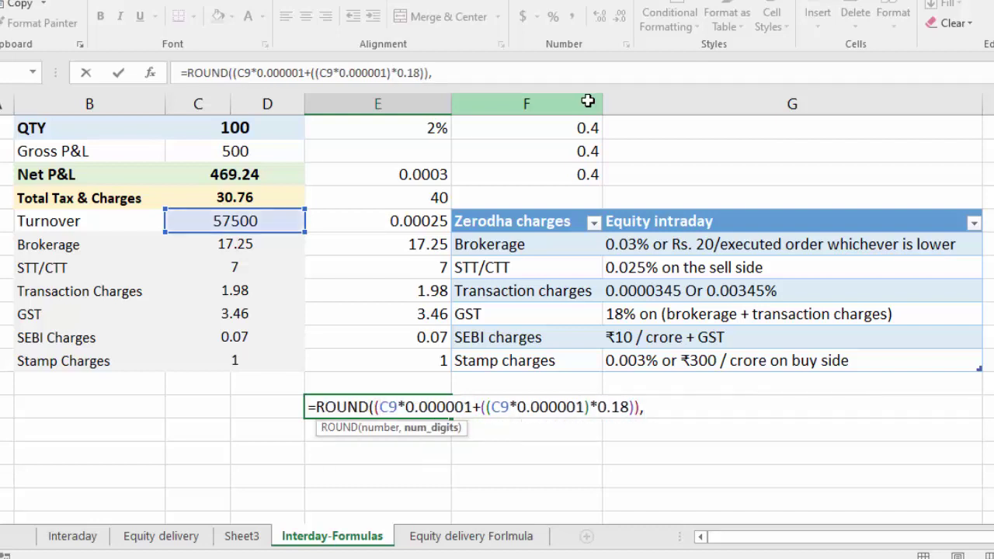
text(2)
key(Return)
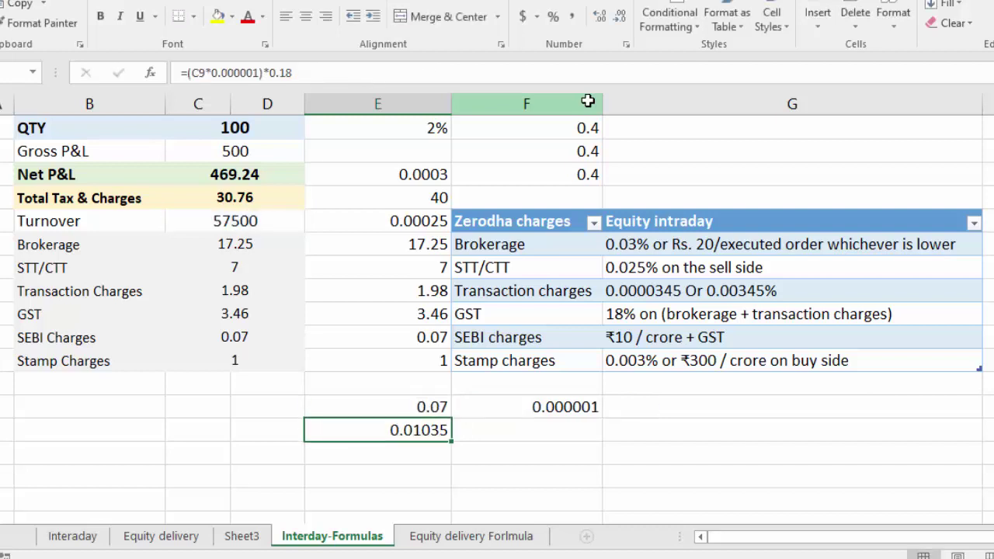
key(Up)
Review the ROUND formula in E17 and keep it unchanged at 0.07
key(F2)
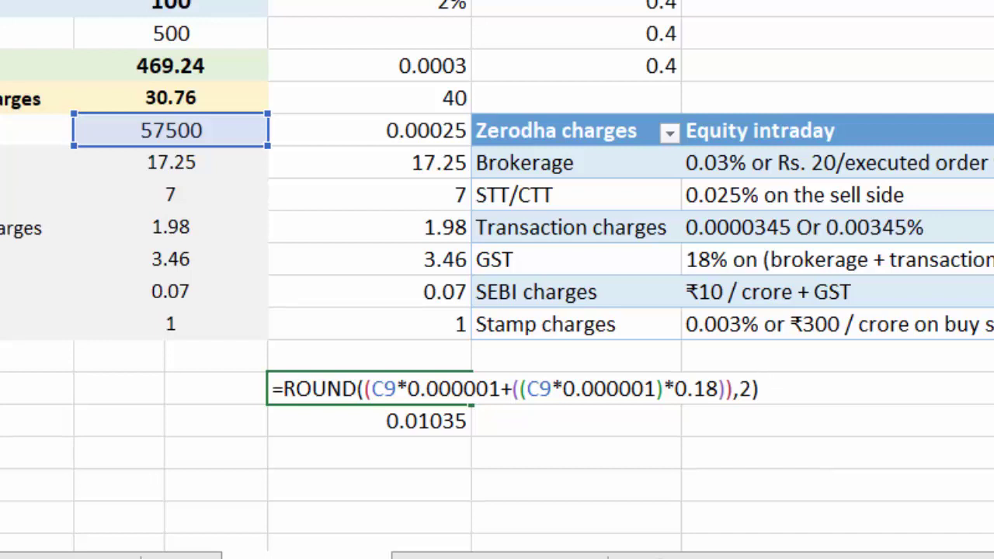
key(Return)
key(Down)
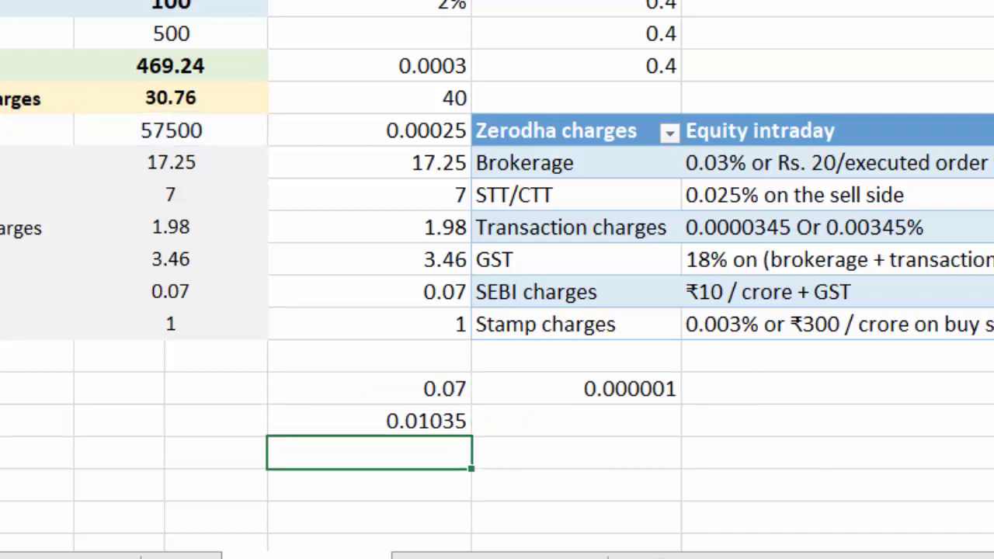
key(Up)
key(Up)
key(F2)
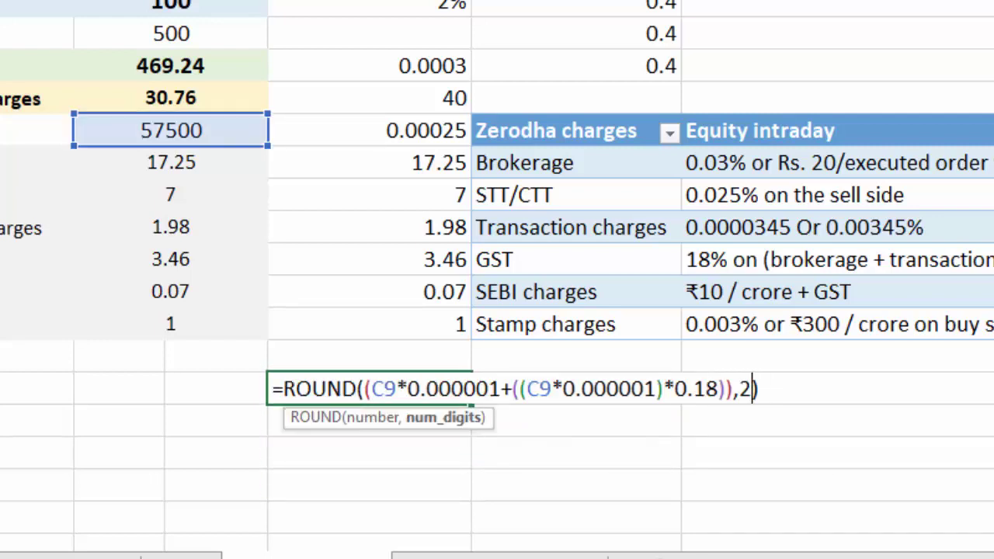
key(Left)
key(Left)
key(Left)
key(Left)
key(Left)
key(Left)
key(Left)
key(Left)
key(Left)
key(Left)
key(Left)
key(Left)
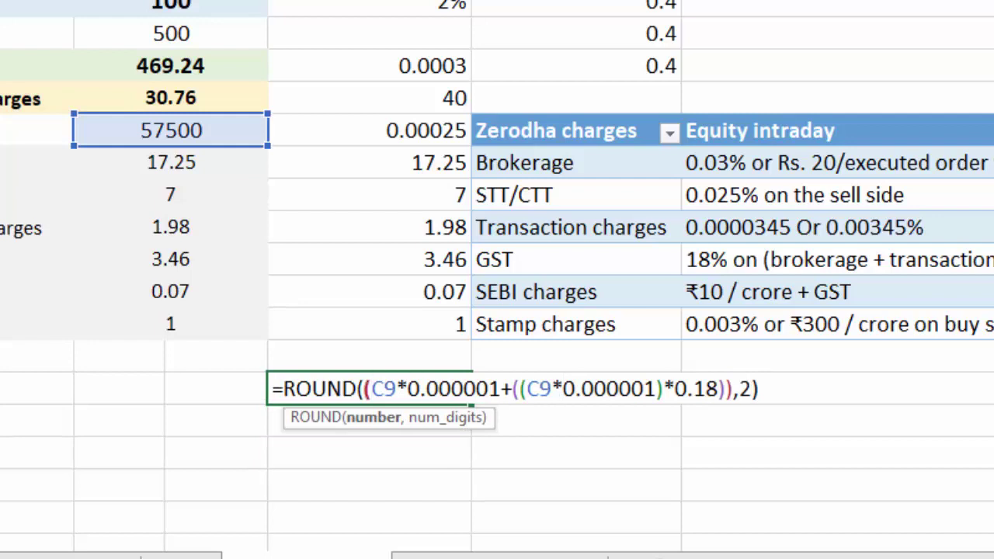
key(shift+Right)
key(shift+Right)
key(shift+Right)
key(shift+Right)
key(shift+Right)
key(shift+Right)
key(shift+Right)
key(shift+Right)
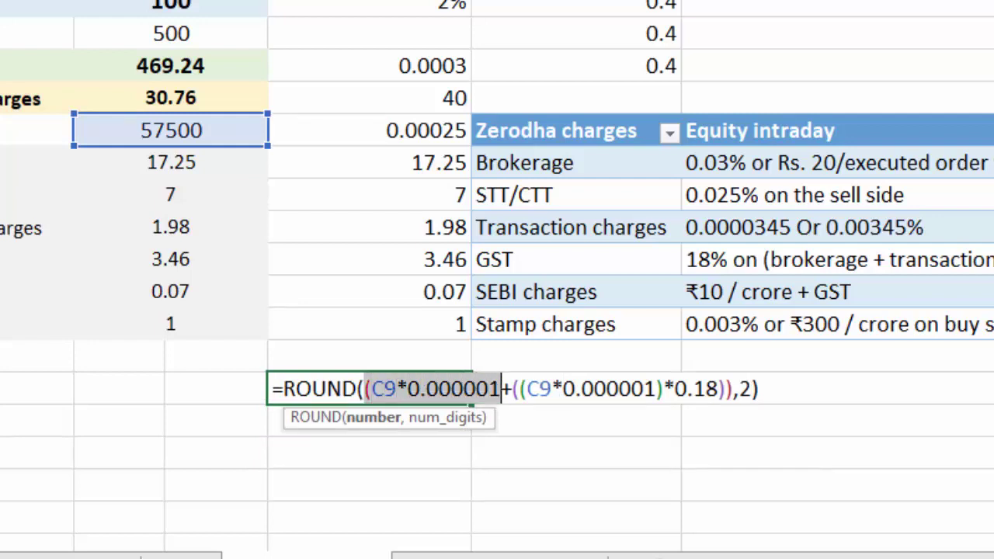
key(Right)
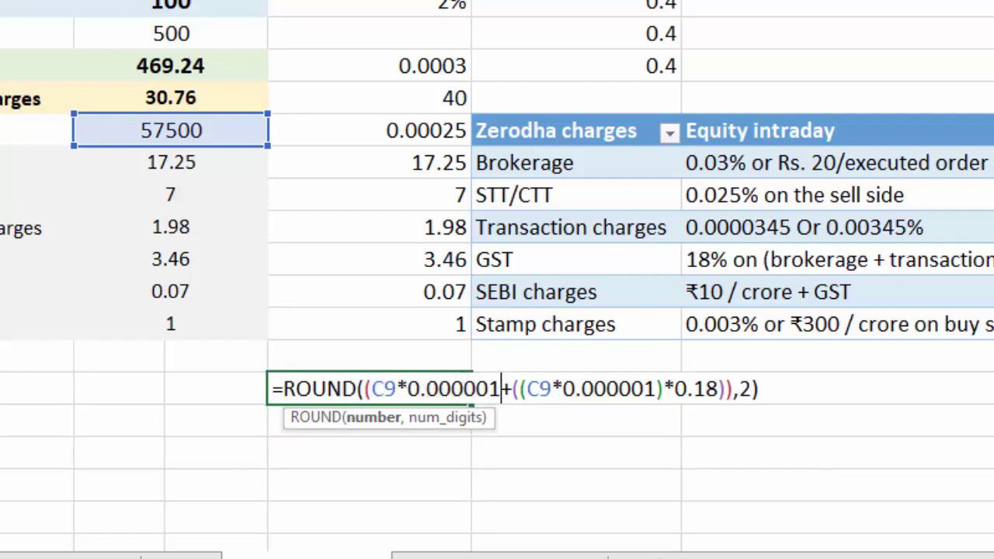
key(Left)
key(Left)
key(Left)
key(Left)
key(shift+Right)
key(shift+Right)
key(shift+Right)
key(shift+Right)
key(shift+Right)
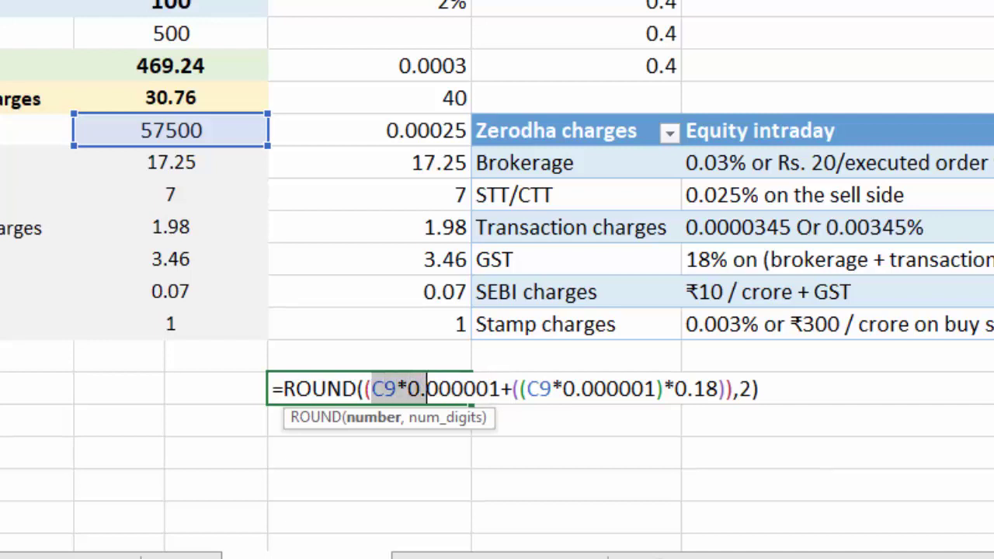
key(shift+Right)
key(shift+Right)
key(shift+Right)
key(shift+Right)
key(shift+Right)
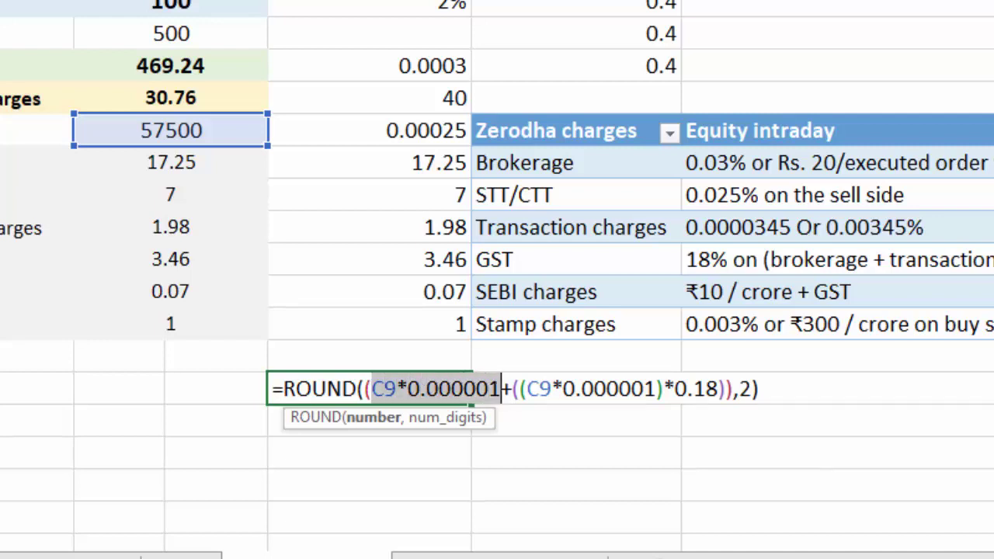
key(Return)
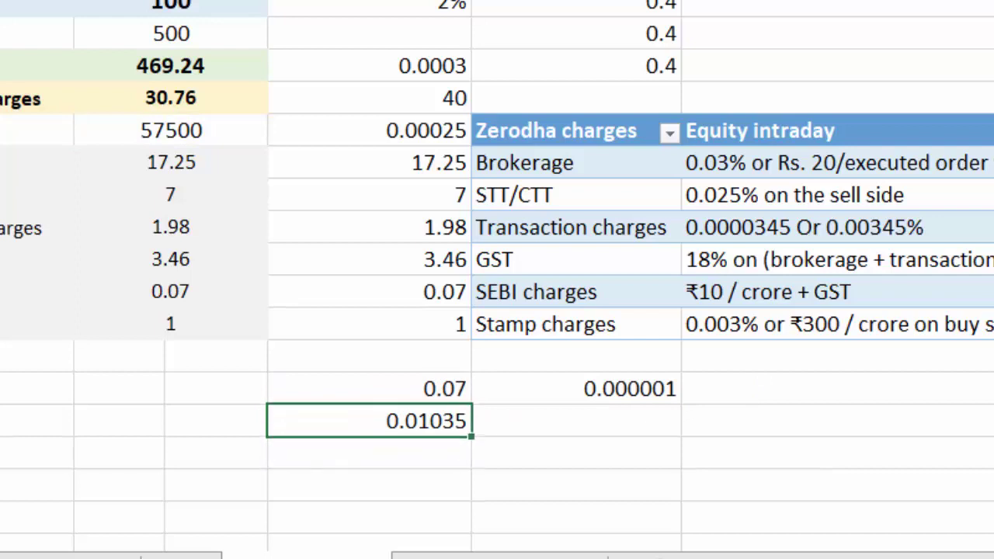
Start a new formula =(1+.18)*C9*0.000001 in E19
key(Return)
key(F2)
text(=)
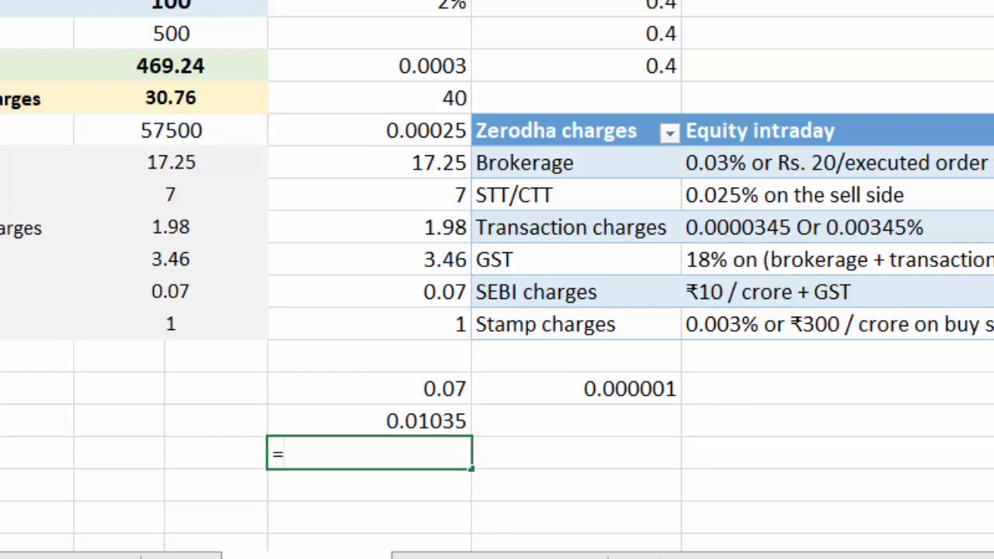
text((1)
text(+)
text(.18)
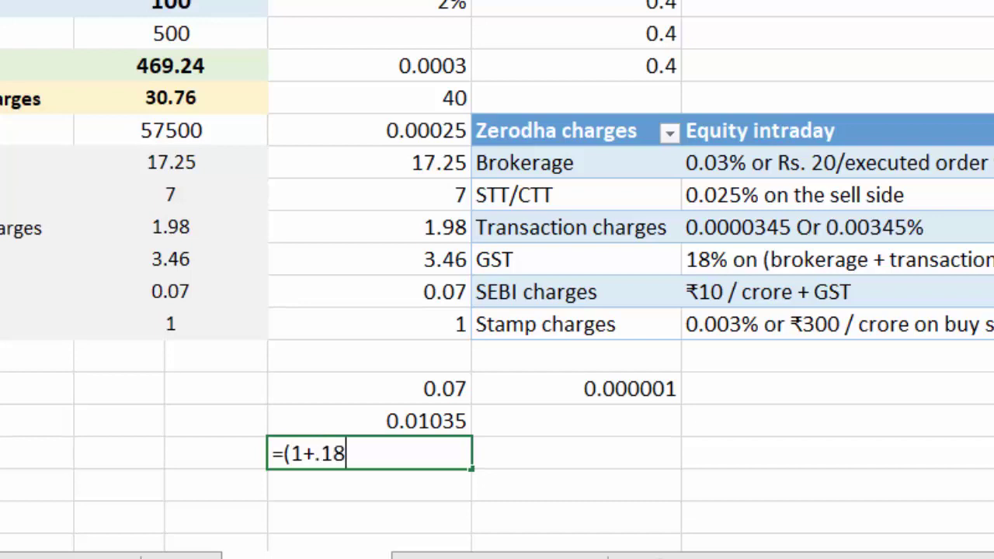
text())
text(*)
text(C9*0.000001)
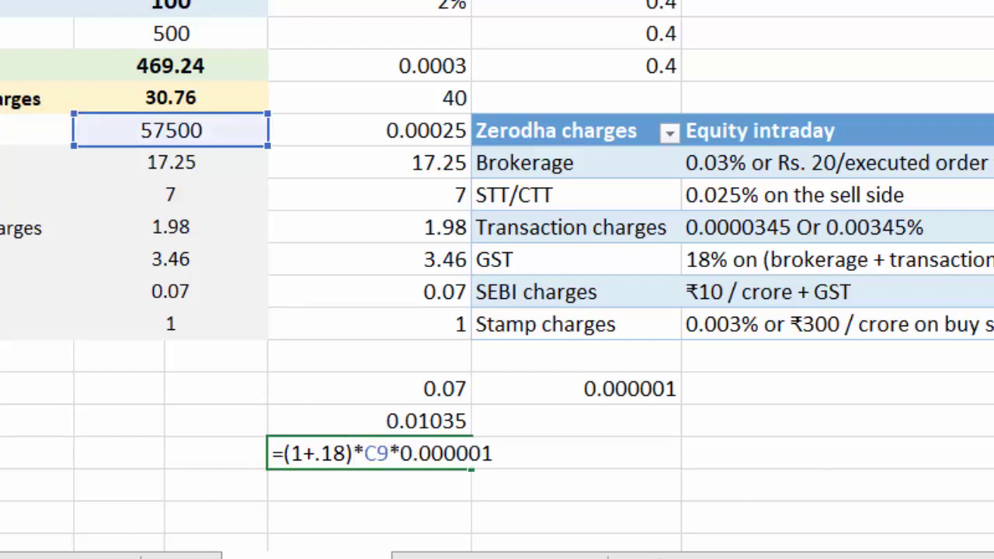
Bracket the turnover term so E19 reads =(1+0.18)*(C9*0.000001), giving 0.06785
click(365, 452)
text(()
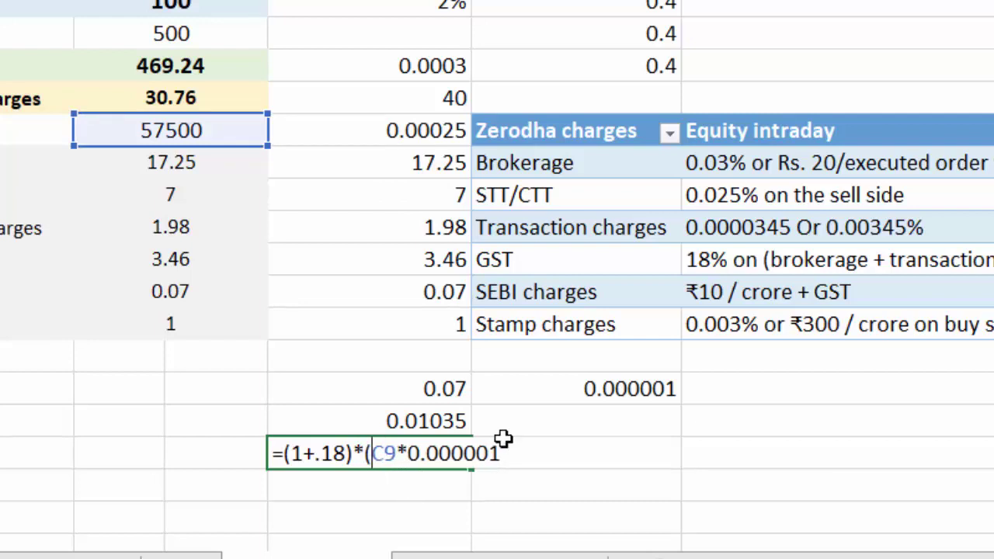
key(Right)
key(Right)
key(Right)
key(ctrl+Right)
key(Home)
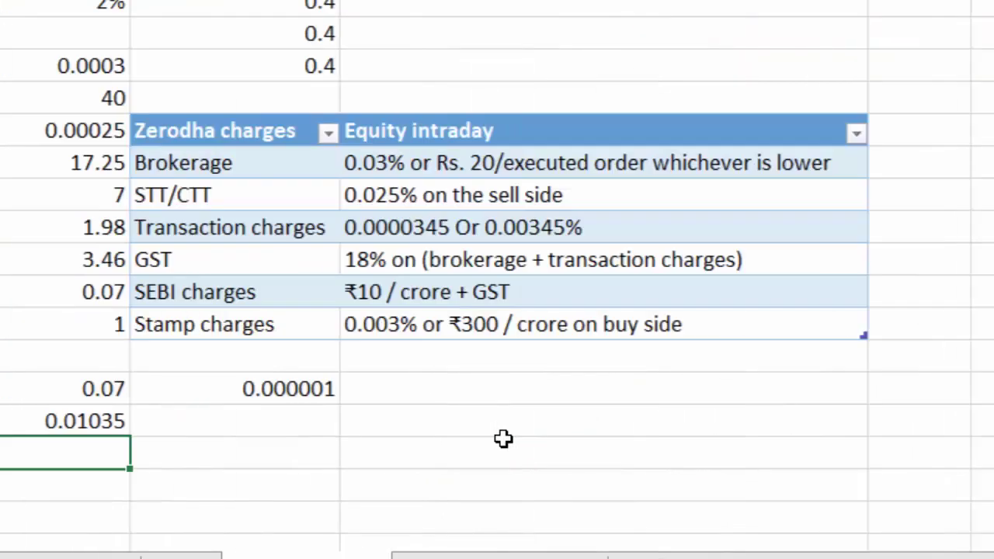
key(Right)
key(BackSpace)
key(BackSpace)
key(BackSpace)
text(A)
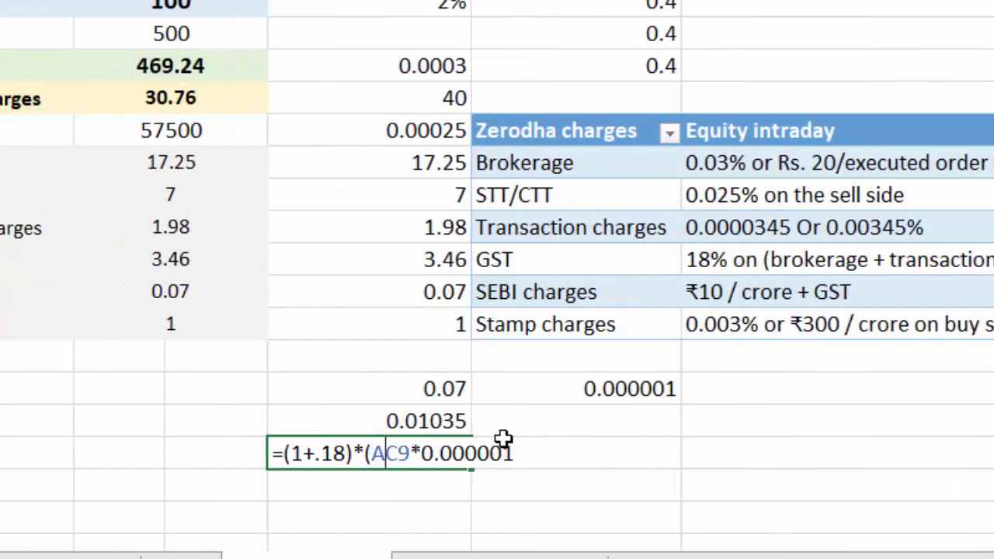
key(BackSpace)
key(End)
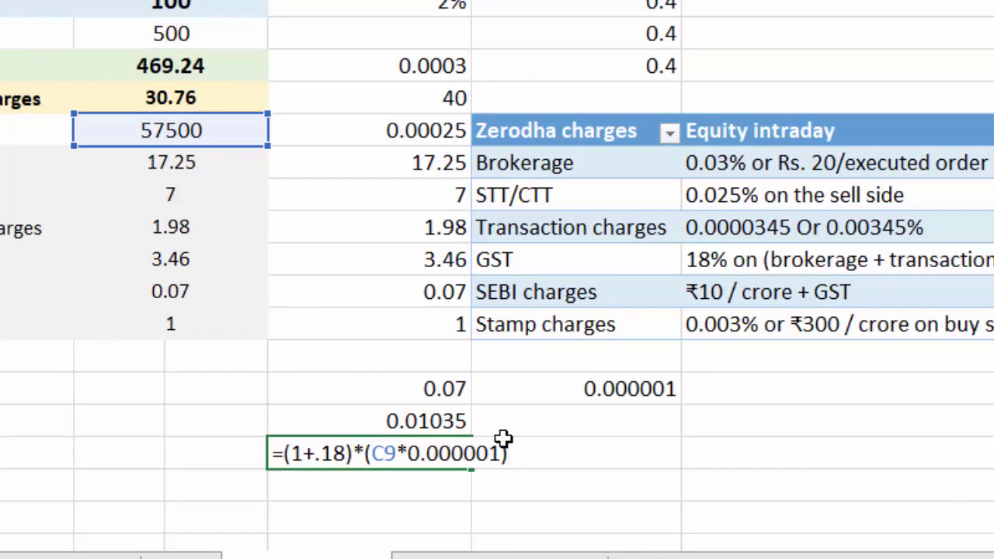
key(ctrl+Return)
Reopen the E19 formula and select its bracketed turnover term
key(F2)
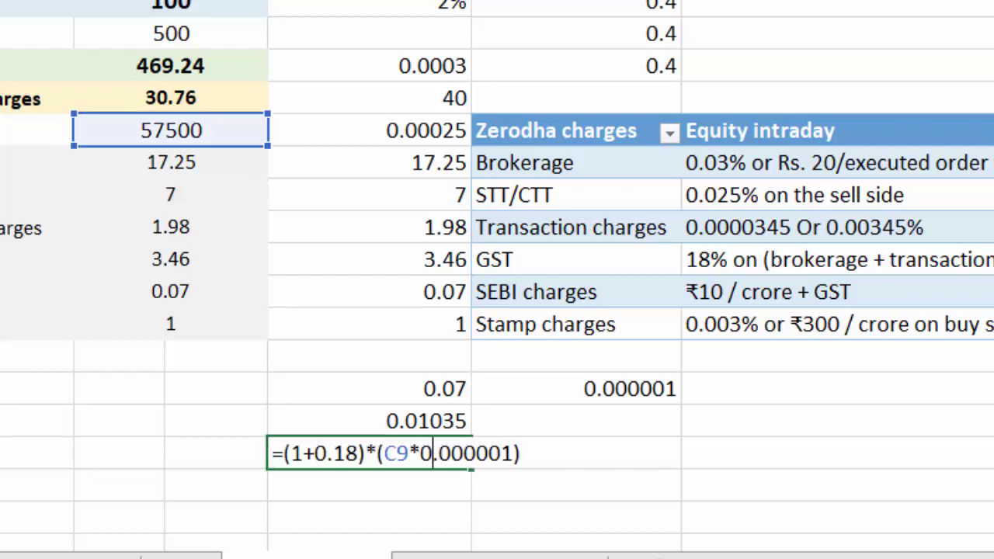
key(Left)
key(Left)
key(Left)
key(shift+Right)
key(shift+Right)
key(shift+Right)
key(shift+Right)
key(shift+Right)
key(shift+Right)
key(shift+Right)
key(shift+Right)
key(shift+Right)
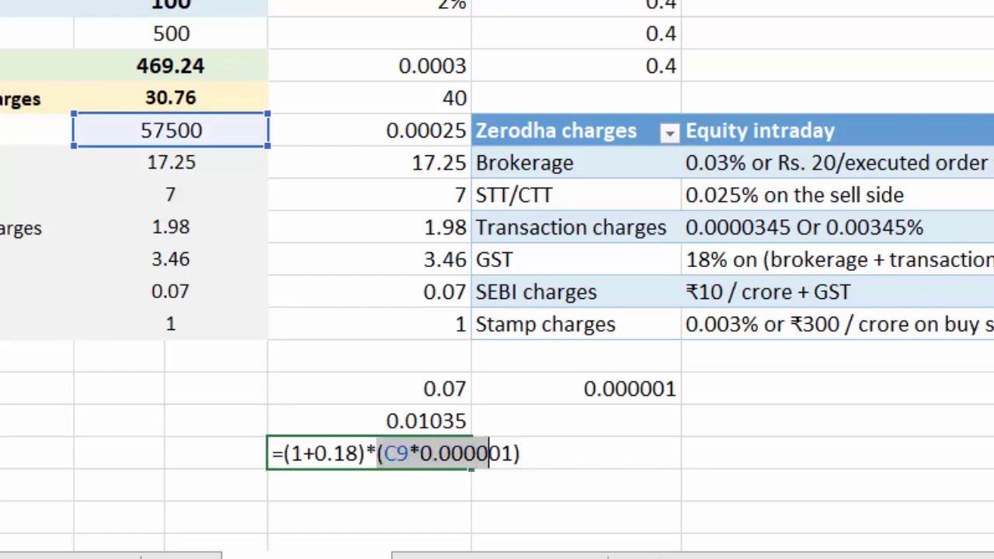
key(shift+Right)
key(shift+Right)
key(shift+Right)
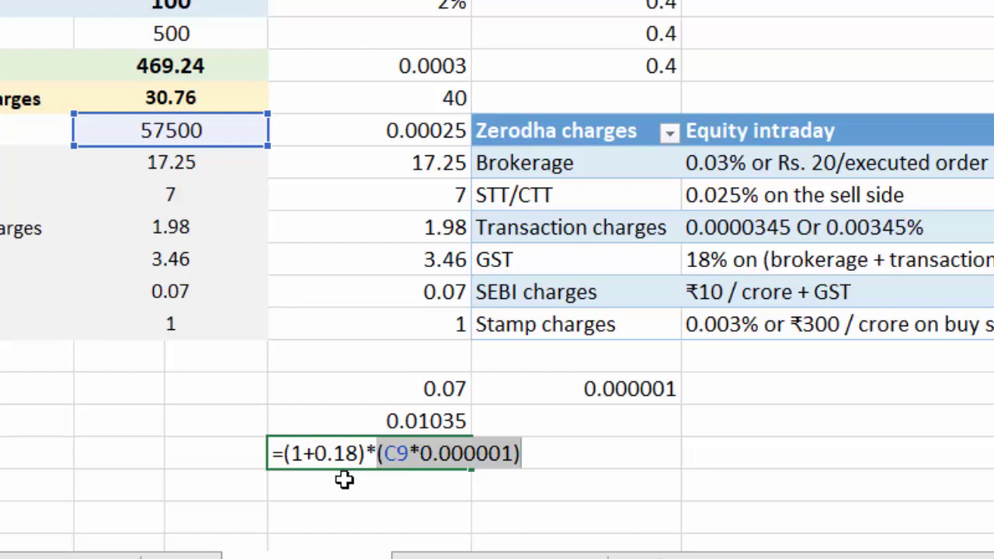
Confirm the 0.06785 formula and inspect the rounded SEBI formula above it
key(ctrl+Return)
key(Up)
key(Up)
key(F2)
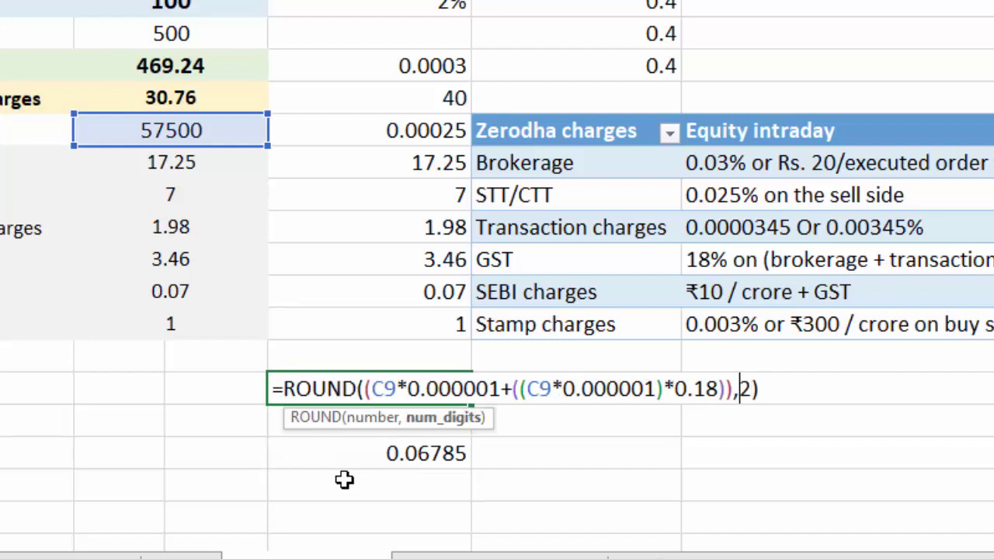
key(Left)
key(Left)
key(Left)
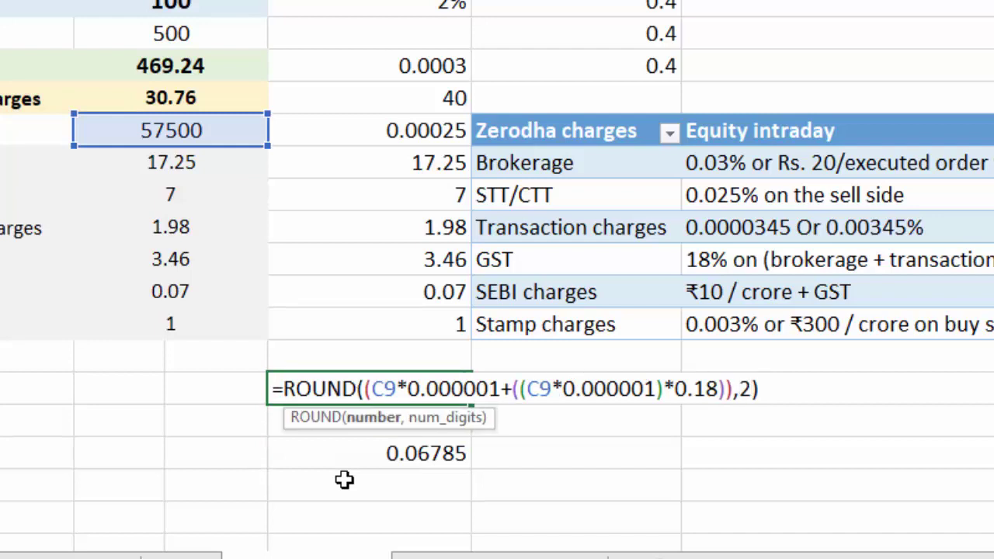
key(Right)
key(Right)
key(Right)
key(Right)
key(Right)
key(Right)
key(Left)
key(Left)
Change the bottom formula to =ROUND((1+0.18)*(C9*0.000001),2), now showing 0.07
key(Left)
key(Left)
key(Left)
key(Escape)
key(Down)
key(Down)
key(F2)
key(Left)
key(Left)
key(Left)
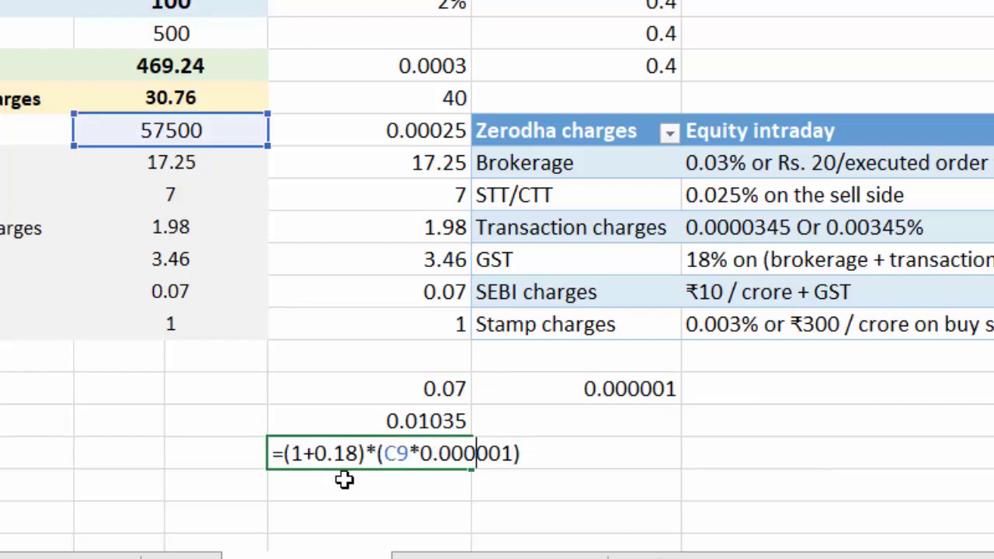
key(Left)
key(Left)
key(Left)
key(Left)
key(Left)
key(Left)
key(Left)
text(roun)
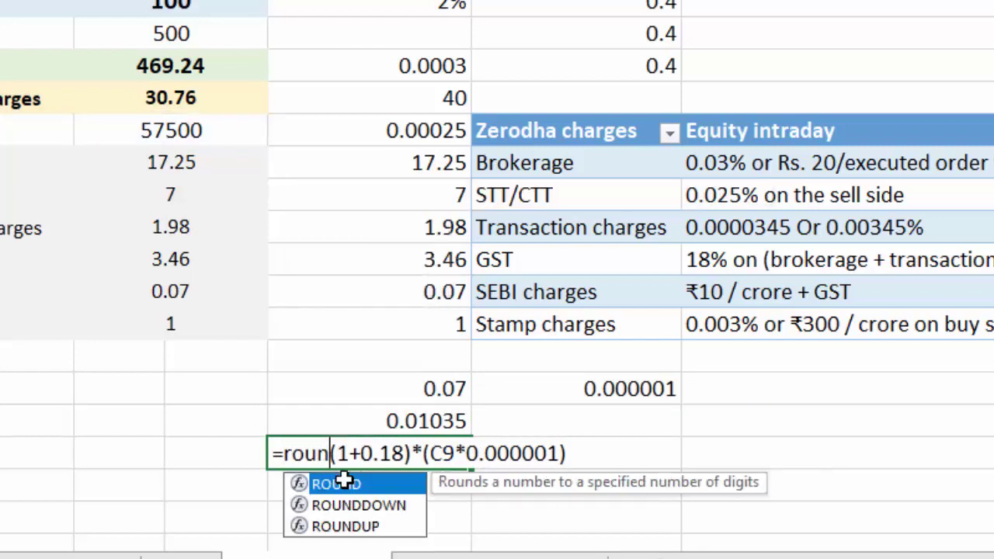
text(d()
key(ctrl+Right)
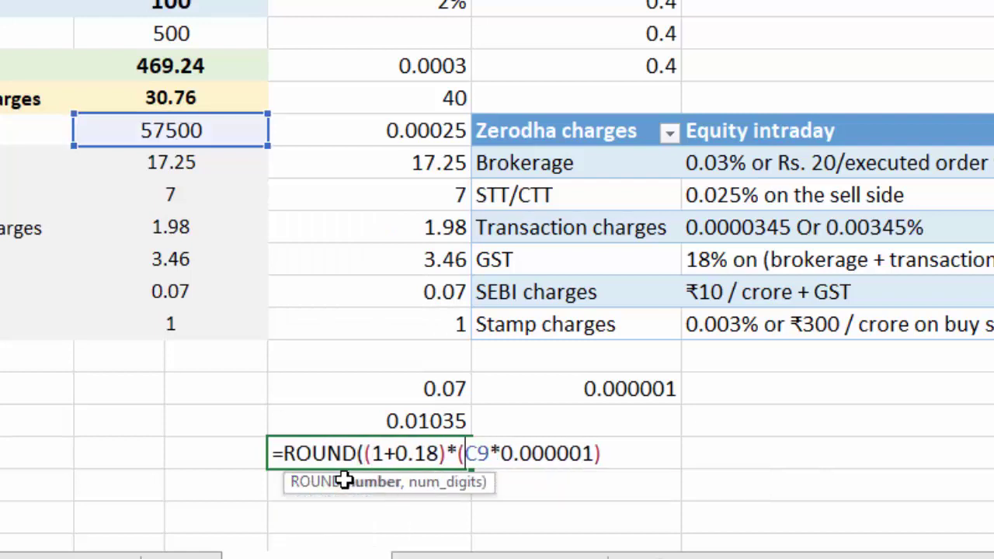
key(ctrl+Right)
key(ctrl+Right)
text(,2)
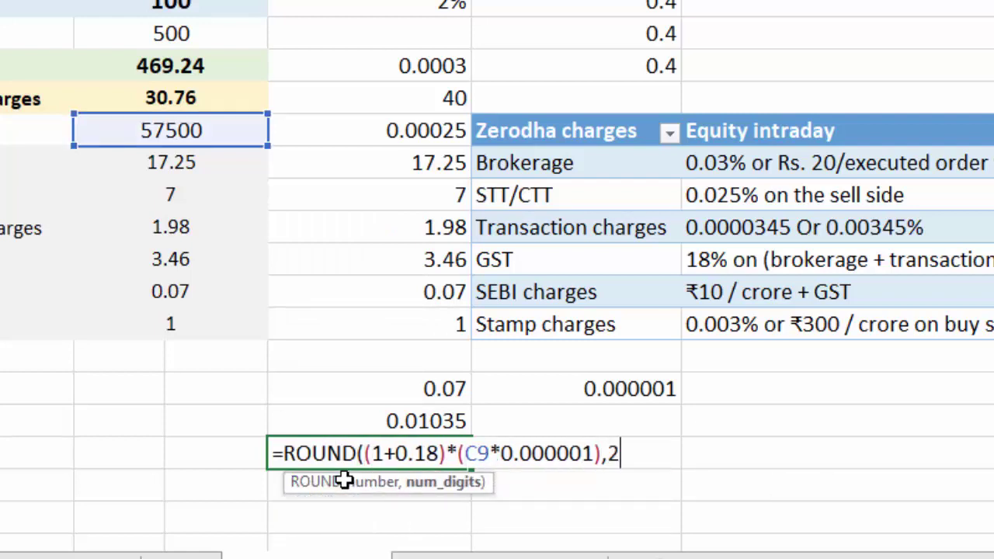
text())
key(Return)
Compare both 0.07 results and review the SEBI charges formula in E14 without changes
key(Up)
key(Up)
key(Up)
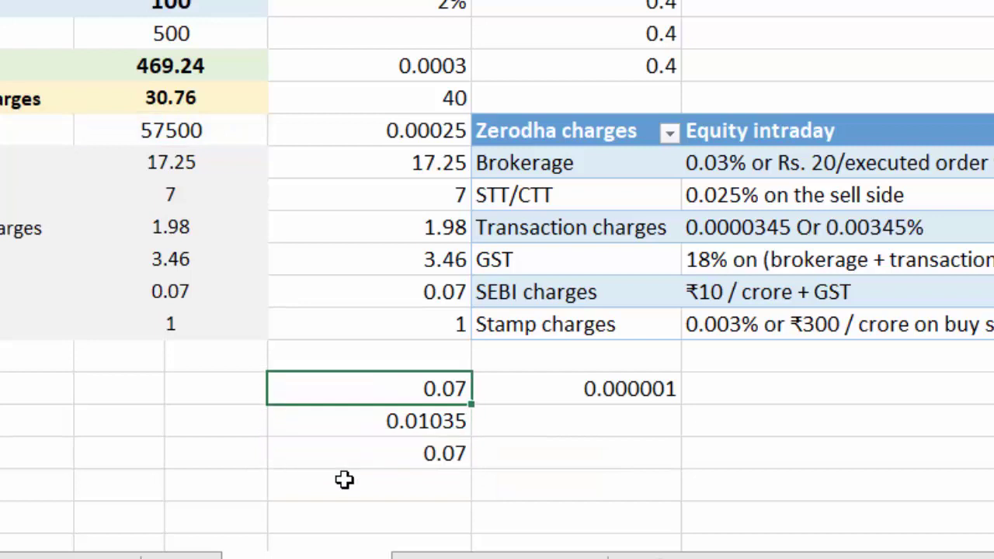
key(Down)
key(Down)
key(Up)
key(Up)
key(Down)
key(Down)
key(Up)
key(Up)
key(Up)
key(Up)
key(F2)
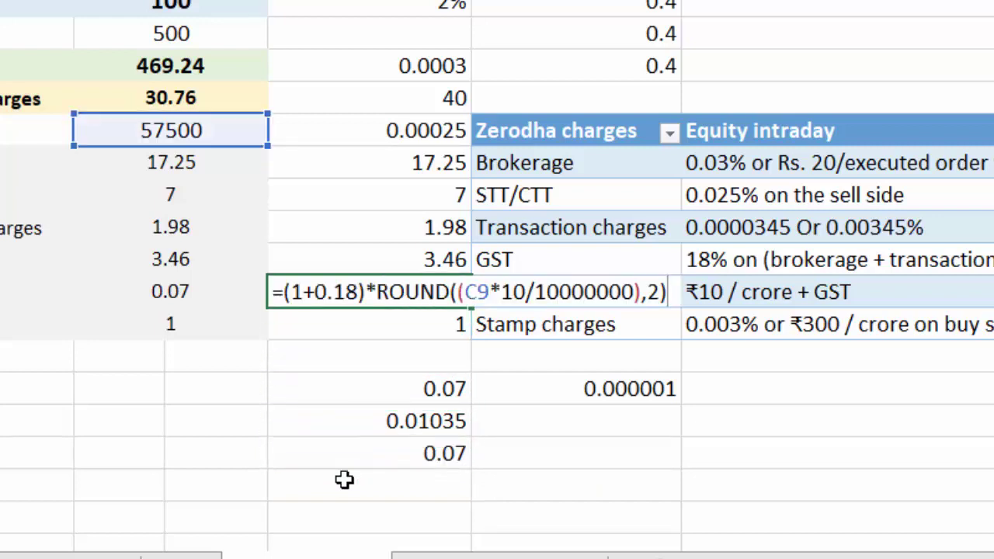
key(Escape)
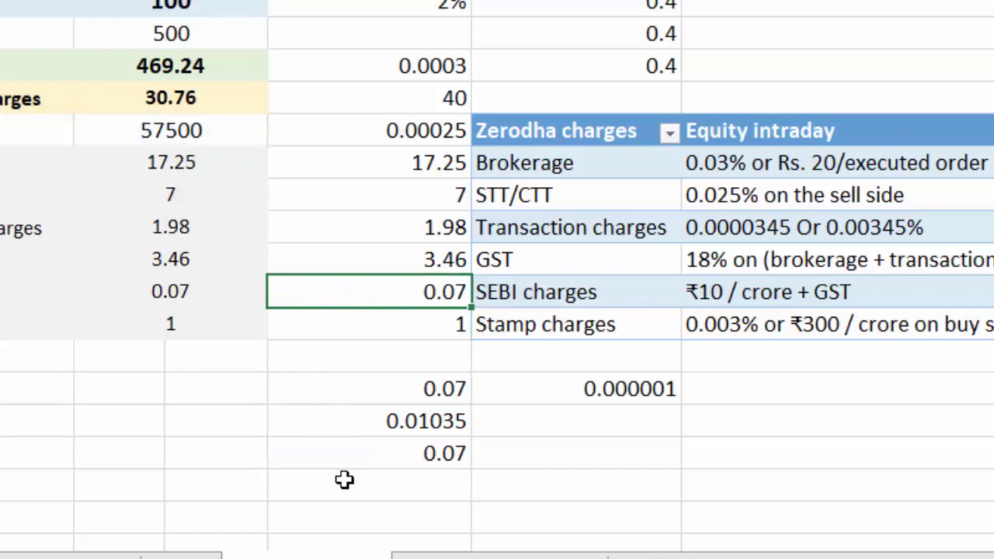
key(Right)
key(Right)
key(Left)
key(Up)
key(Up)
key(Up)
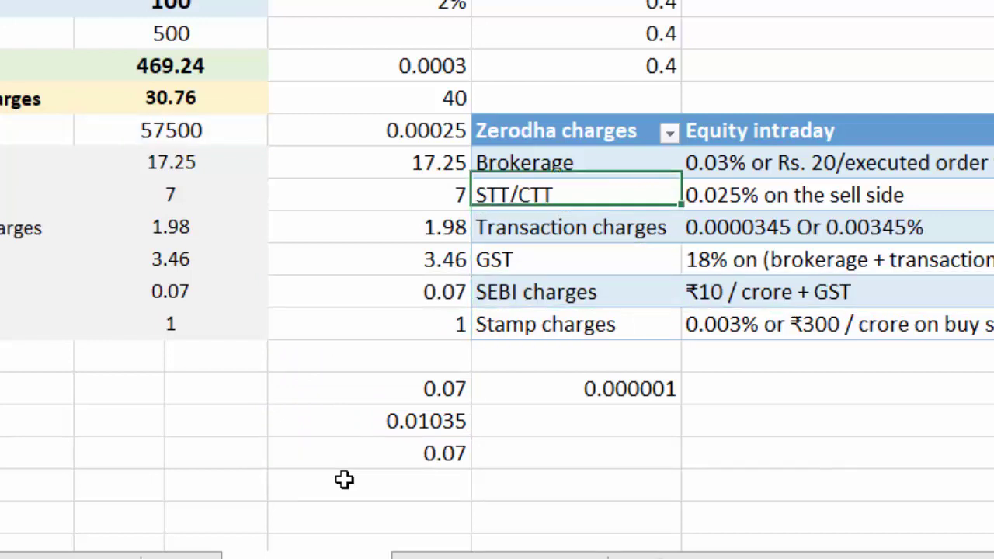
key(Up)
key(Left)
key(Right)
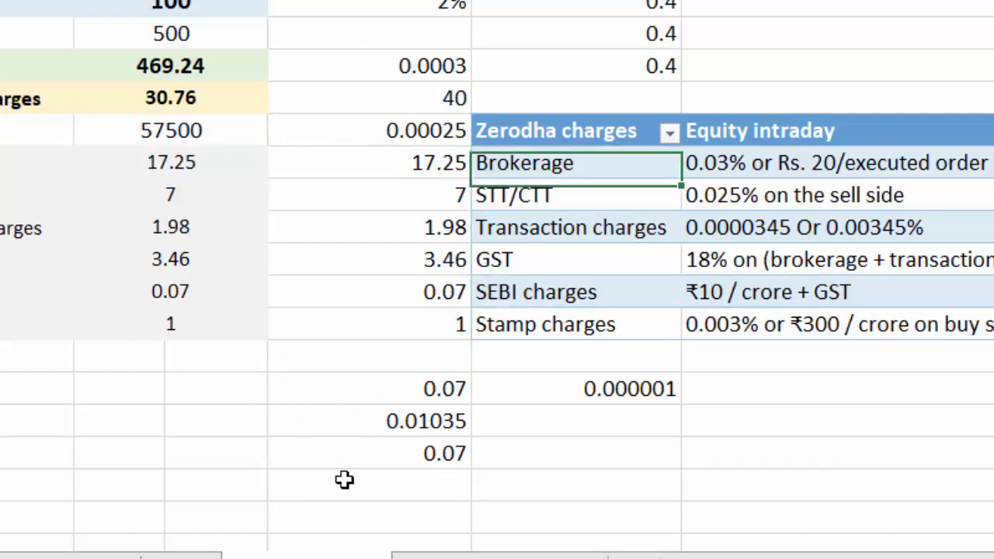
key(Down)
key(Down)
key(Down)
key(Down)
key(Down)
key(Down)
key(Up)
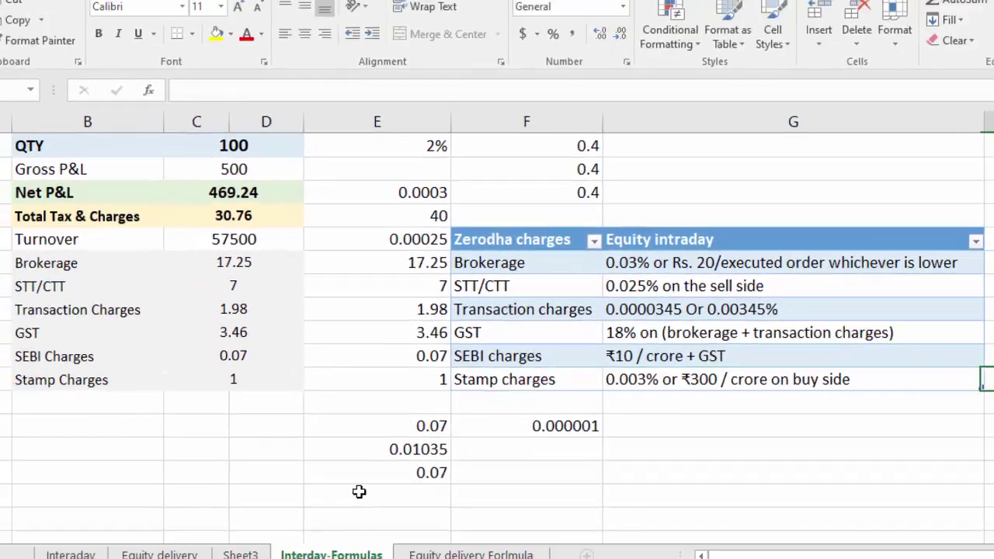
key(Right)
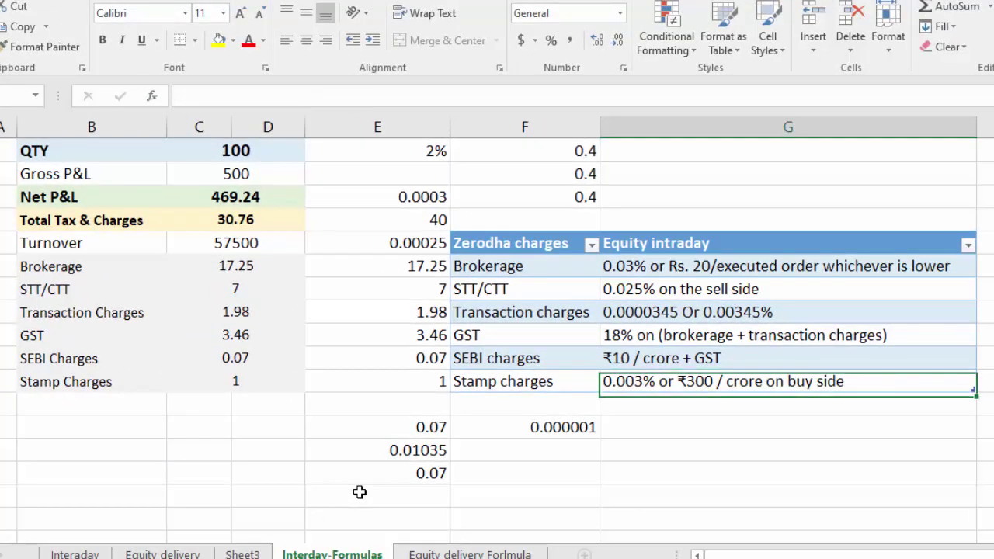
key(Left)
key(Down)
key(Right)
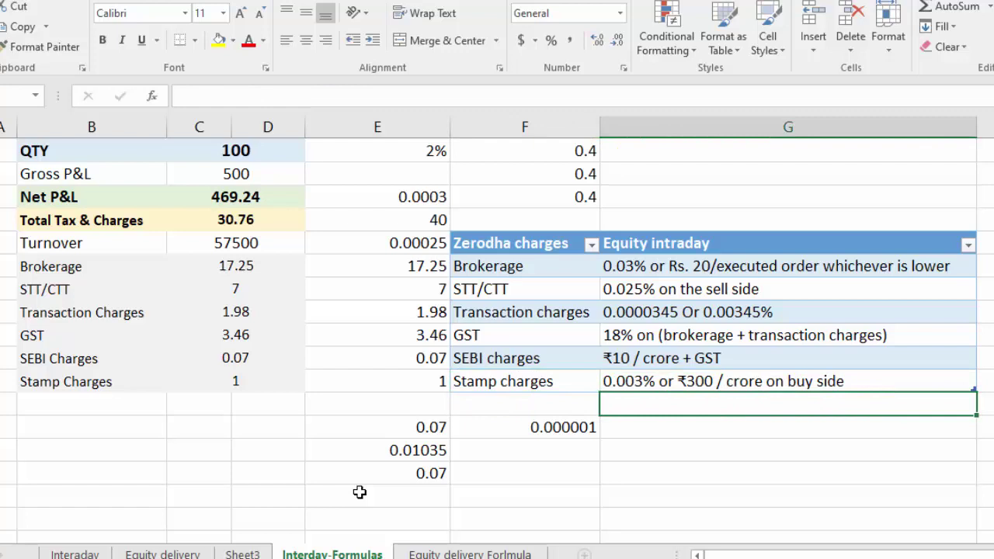
key(Up)
key(Down)
key(Left)
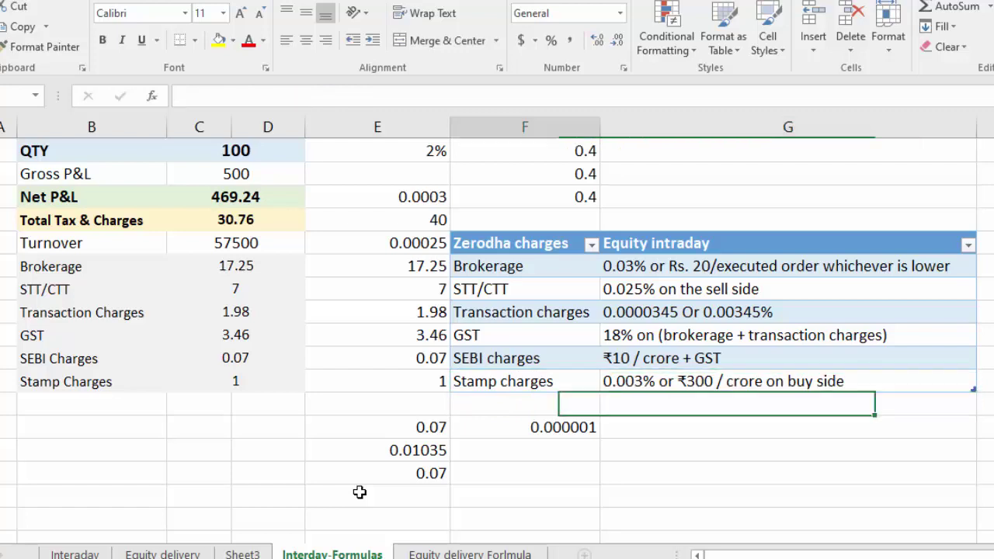
key(Up)
key(Left)
key(F2)
key(Left)
key(Left)
key(Left)
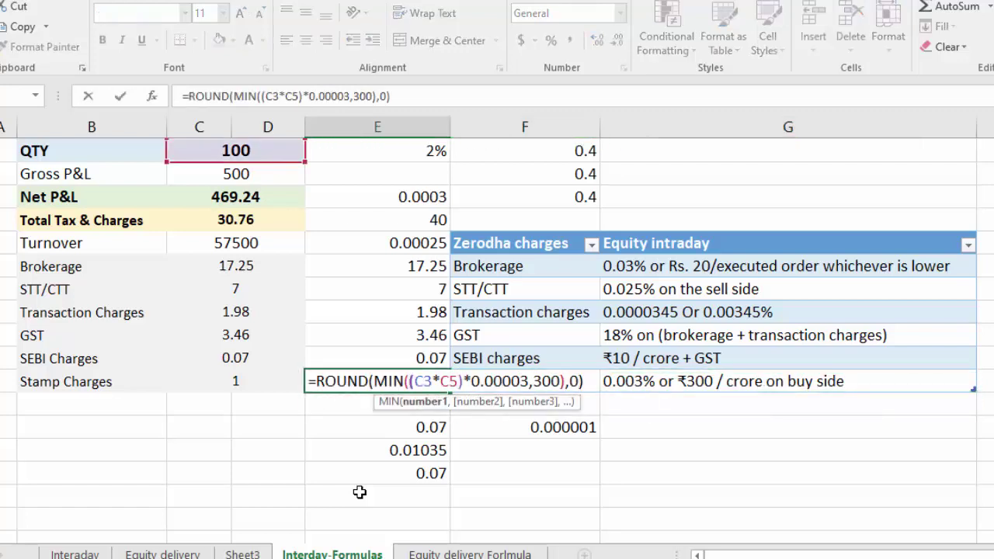
key(shift+Right)
key(shift+Right)
key(shift+Right)
key(shift+Right)
key(shift+Right)
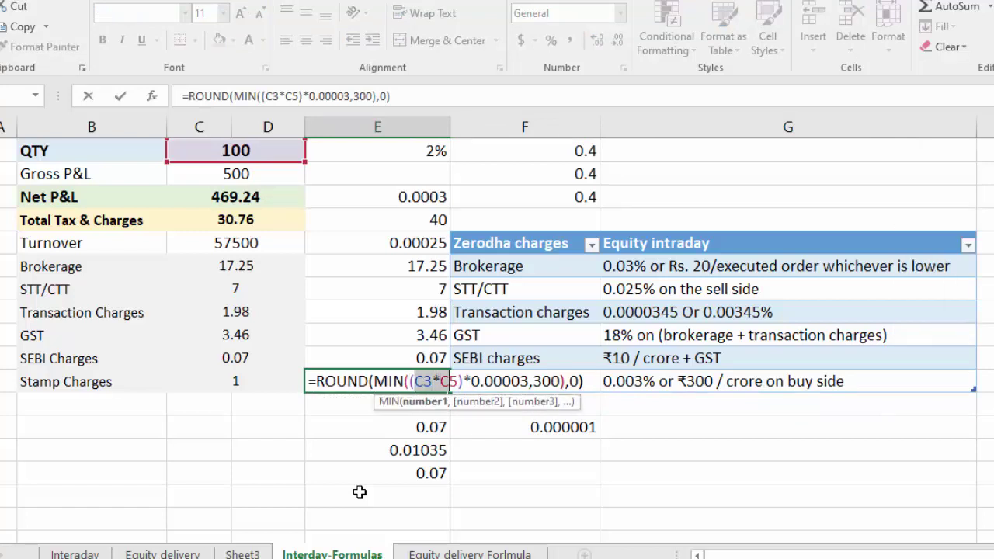
key(Right)
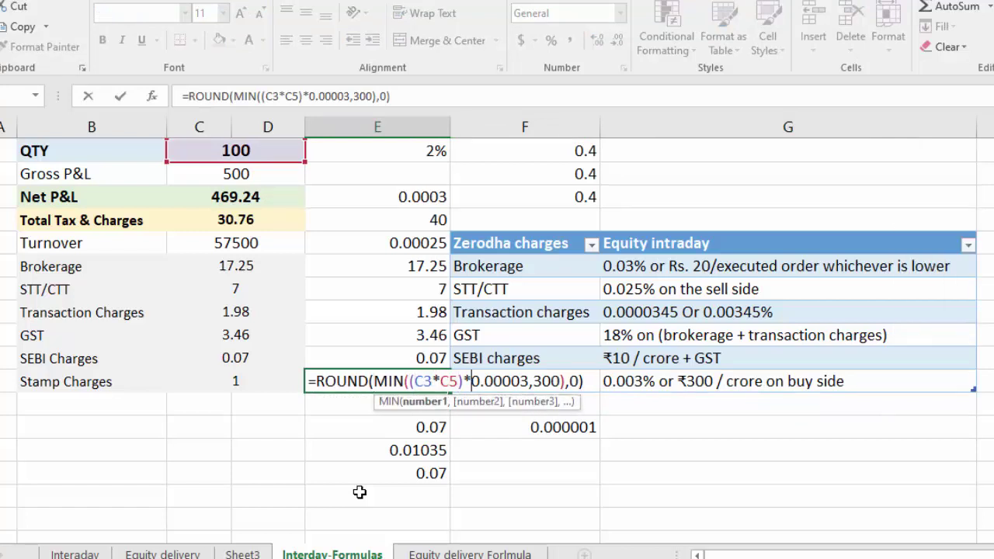
key(Right)
key(Right)
key(shift+Right)
key(shift+Right)
key(shift+Right)
key(shift+Right)
key(shift+Right)
key(shift+Right)
key(shift+Right)
key(Right)
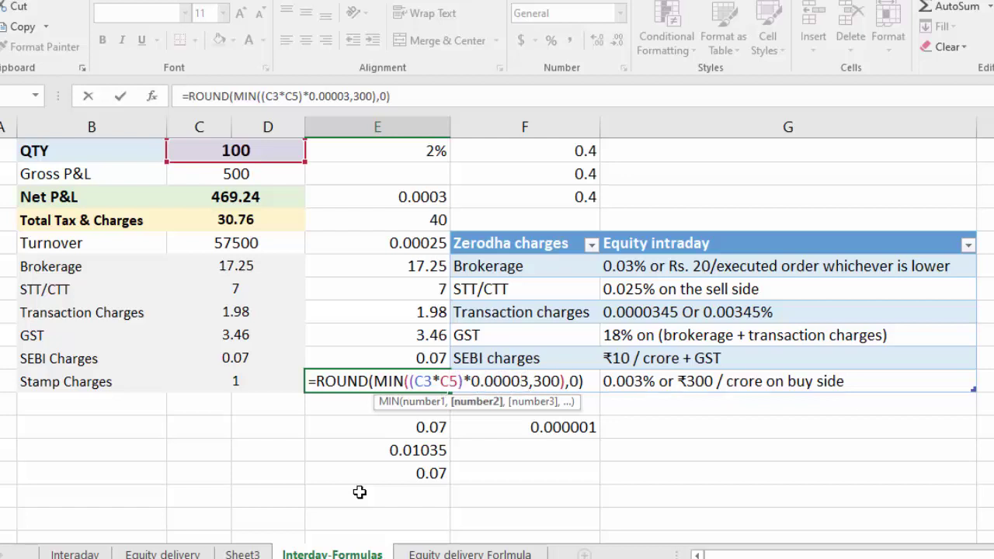
key(Left)
key(Left)
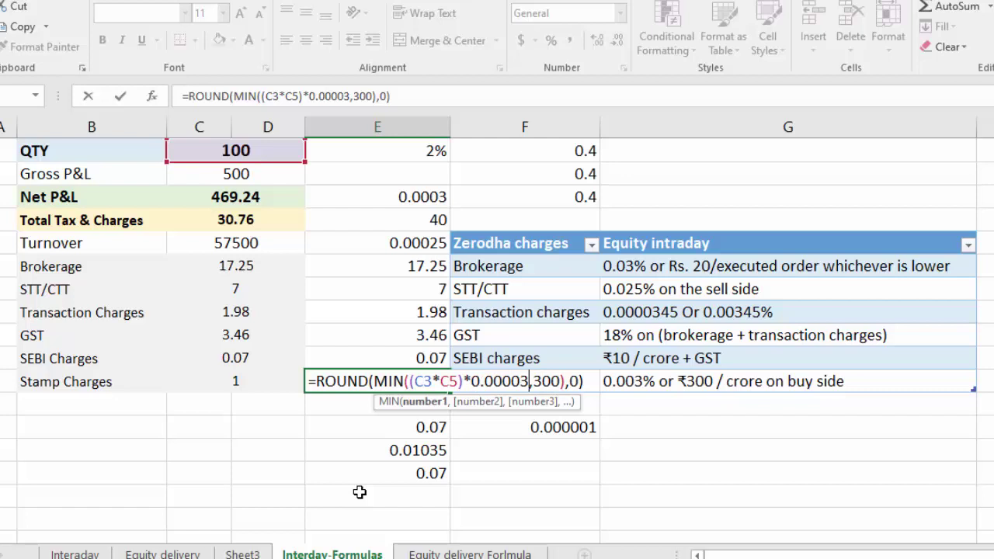
key(Left)
key(Left)
key(Left)
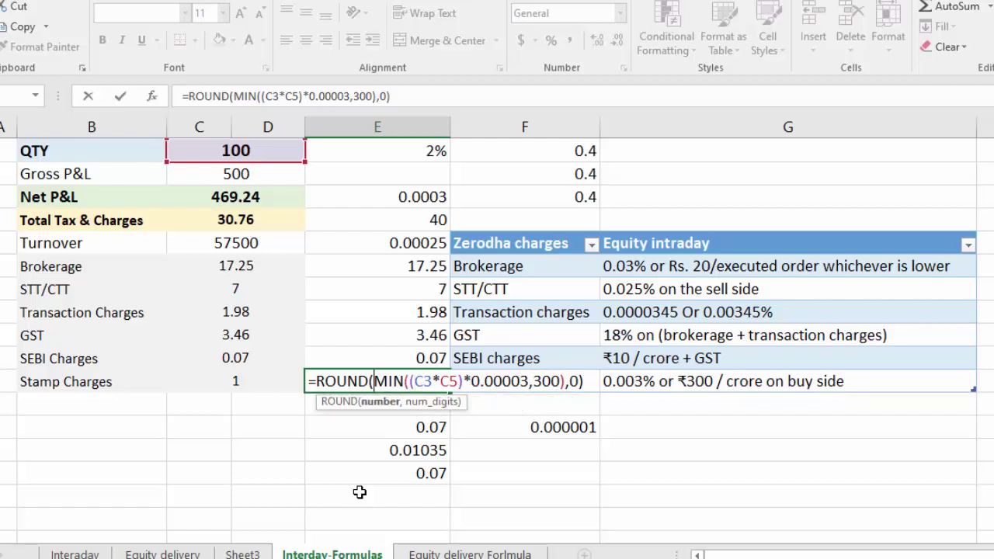
key(Right)
key(Right)
key(Right)
key(Return)
key(Down)
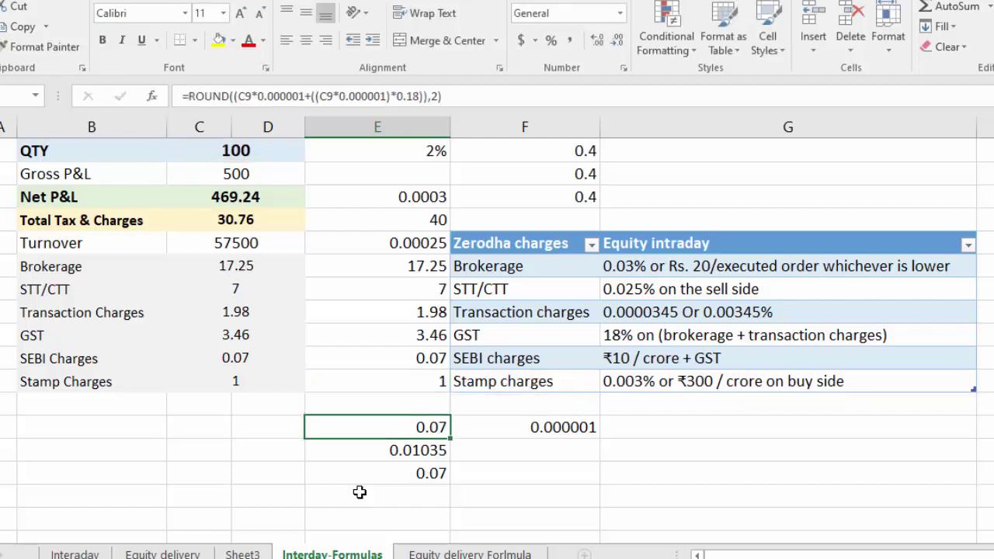
key(Up)
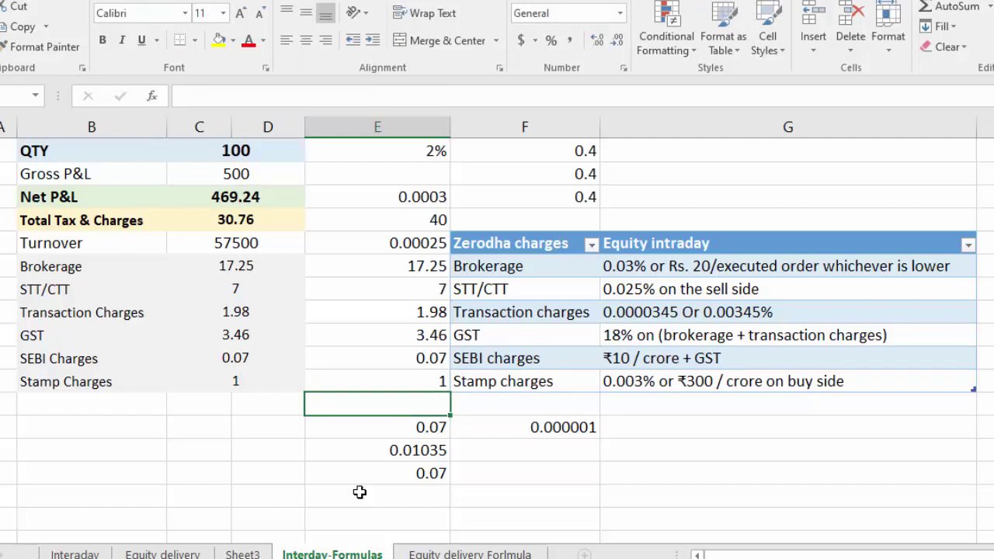
key(Down)
key(Left)
key(Left)
text(=)
key(Escape)
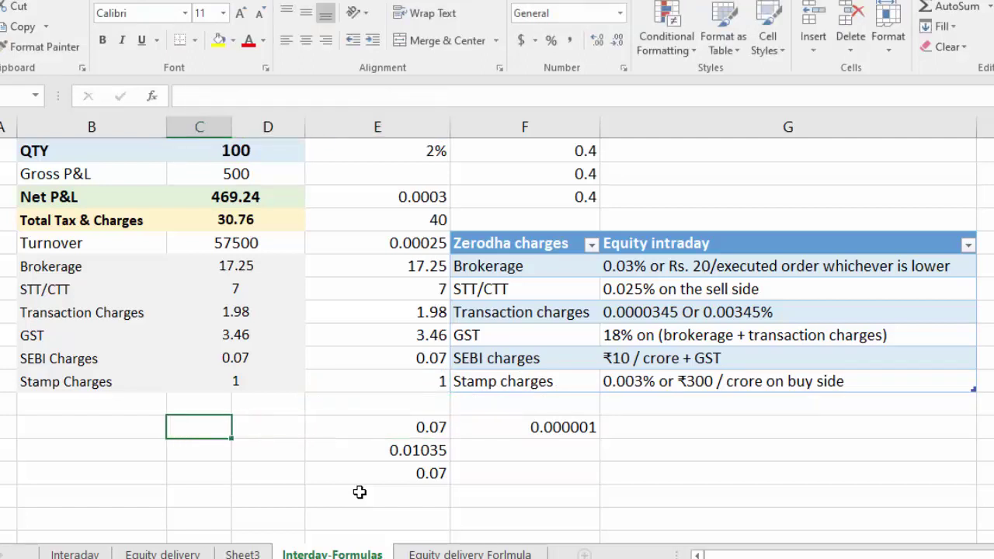
key(Left)
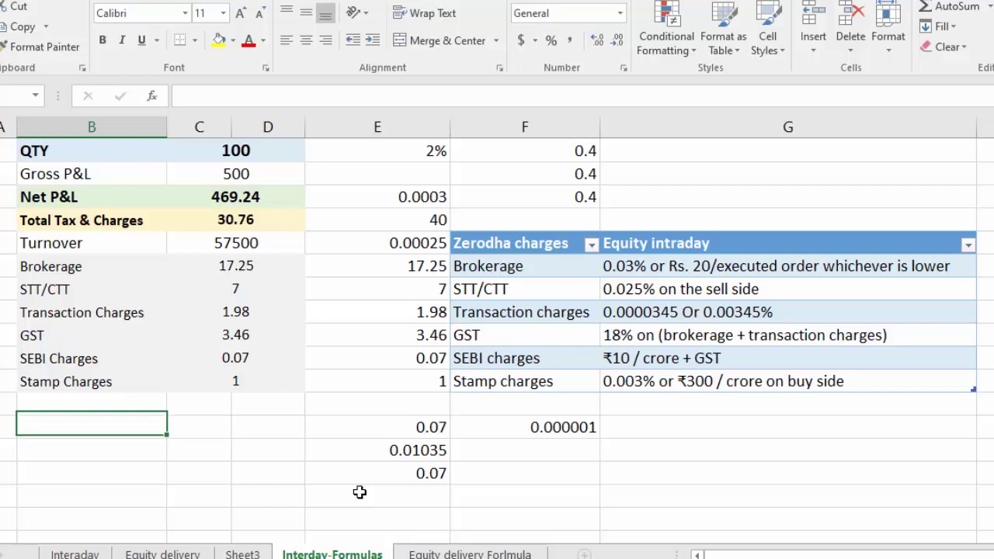
key(Up)
key(Right)
key(Up)
key(Up)
key(Up)
key(Down)
key(Down)
key(Down)
key(Up)
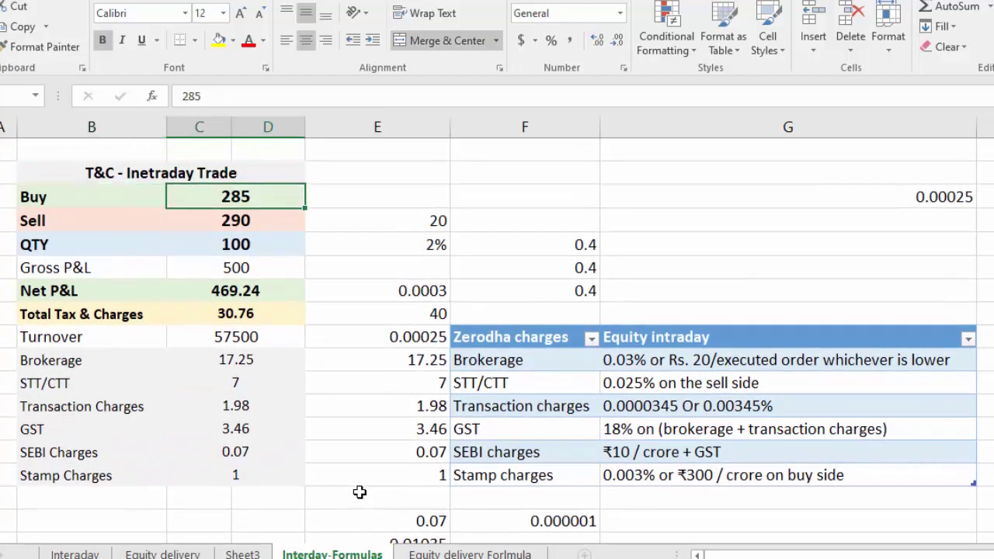
click(74, 554)
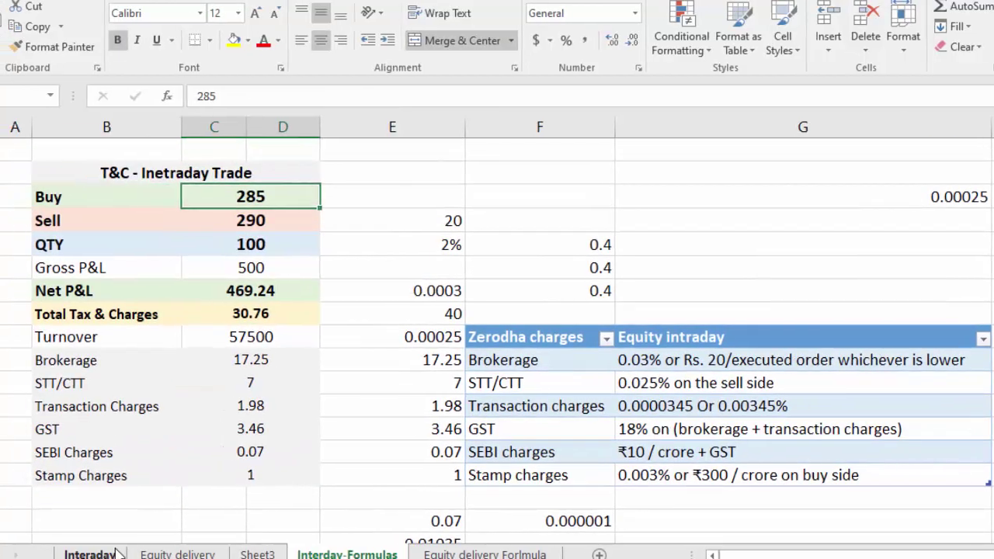
key(Down)
key(Right)
key(Right)
key(Right)
key(Right)
key(Right)
key(Right)
key(Right)
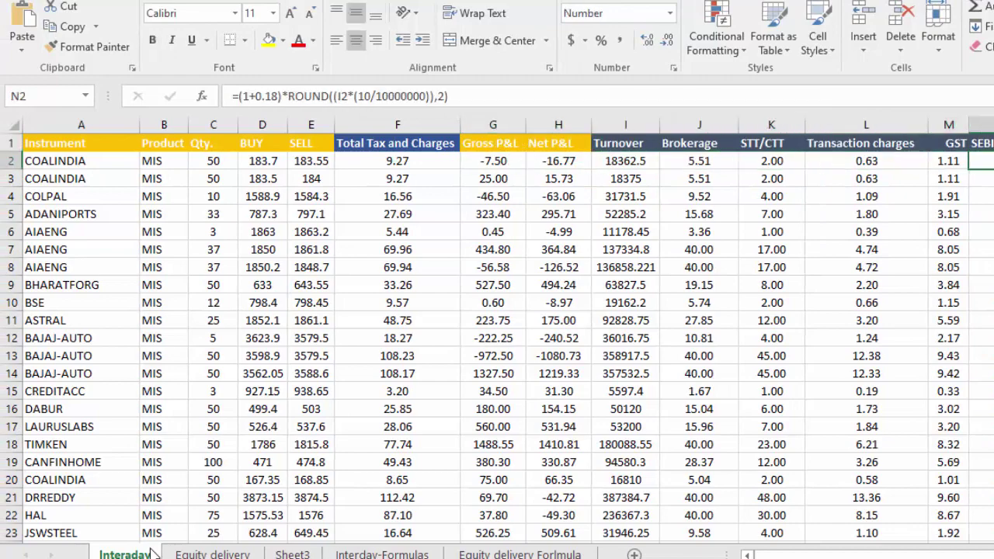
key(Up)
key(Left)
key(Left)
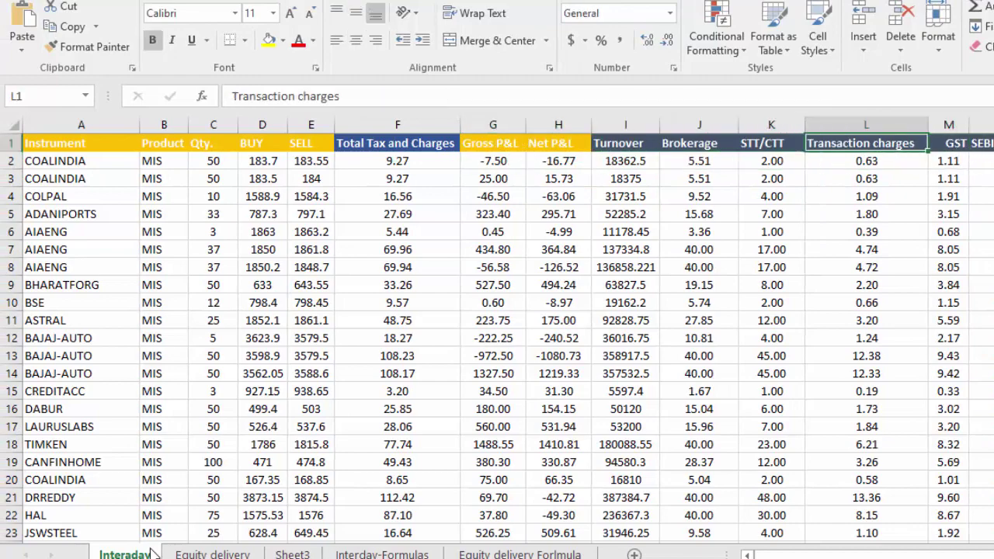
key(ctrl+Page_Down)
key(ctrl+Page_Down)
key(ctrl+Page_Down)
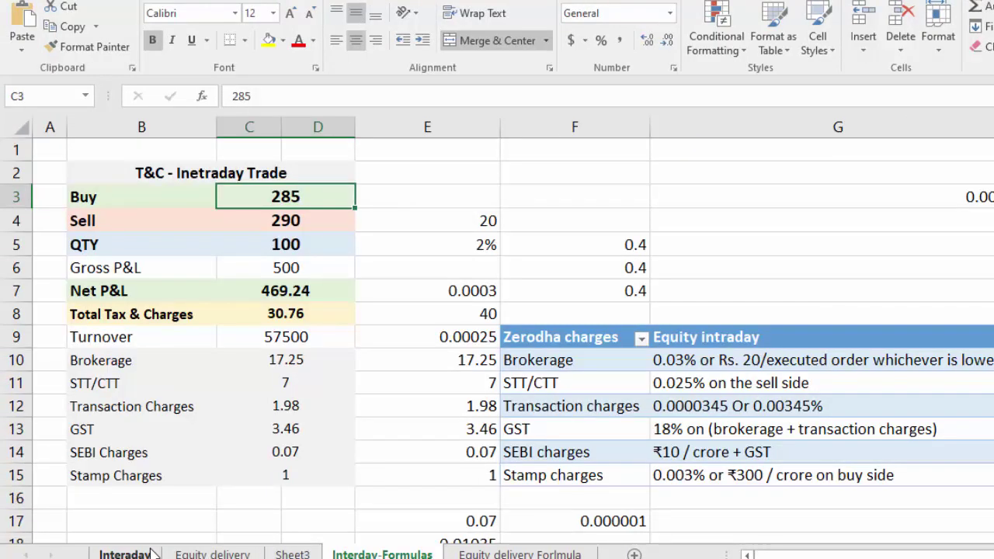